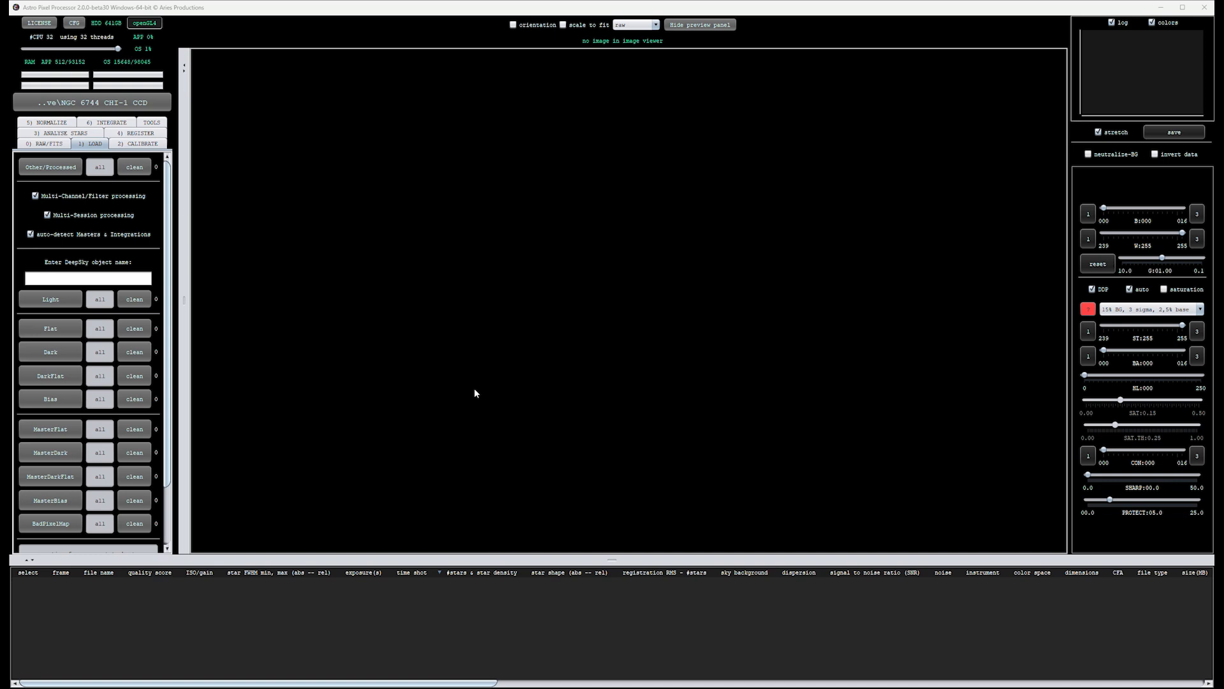
- Load all light frames from the NGC 6744 CHI-1 CCD DATA folder, assigning channels by the FILTER header tag
left_click(59, 302)
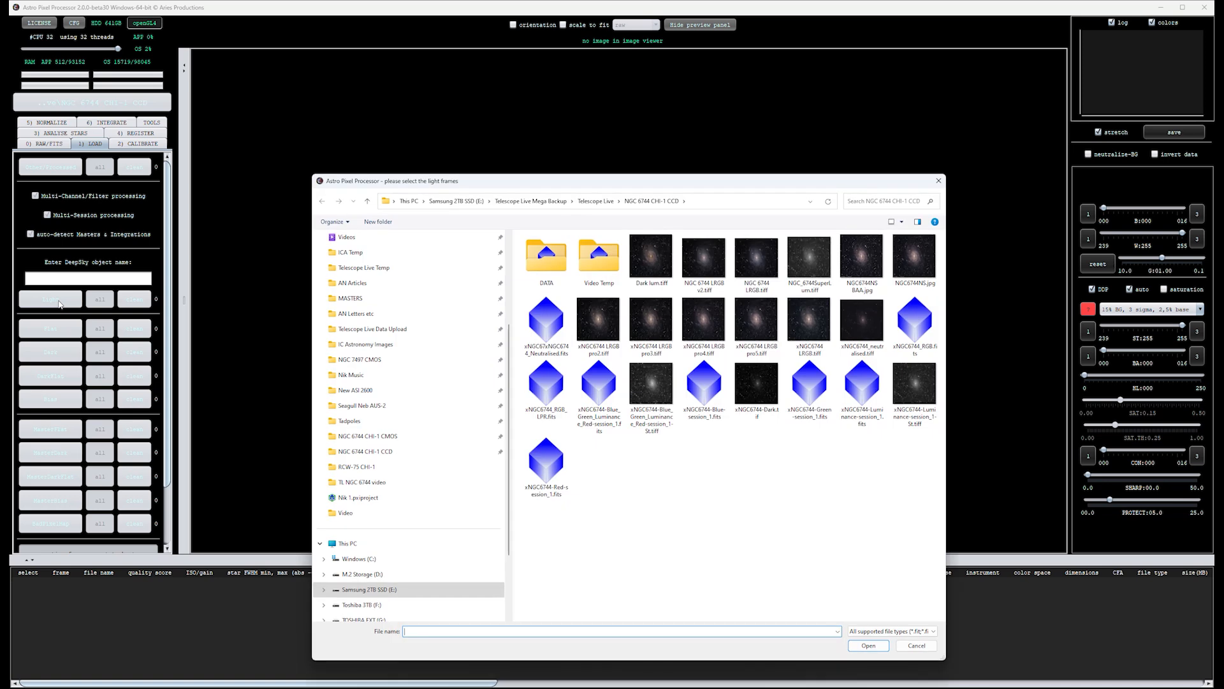
double_click(543, 267)
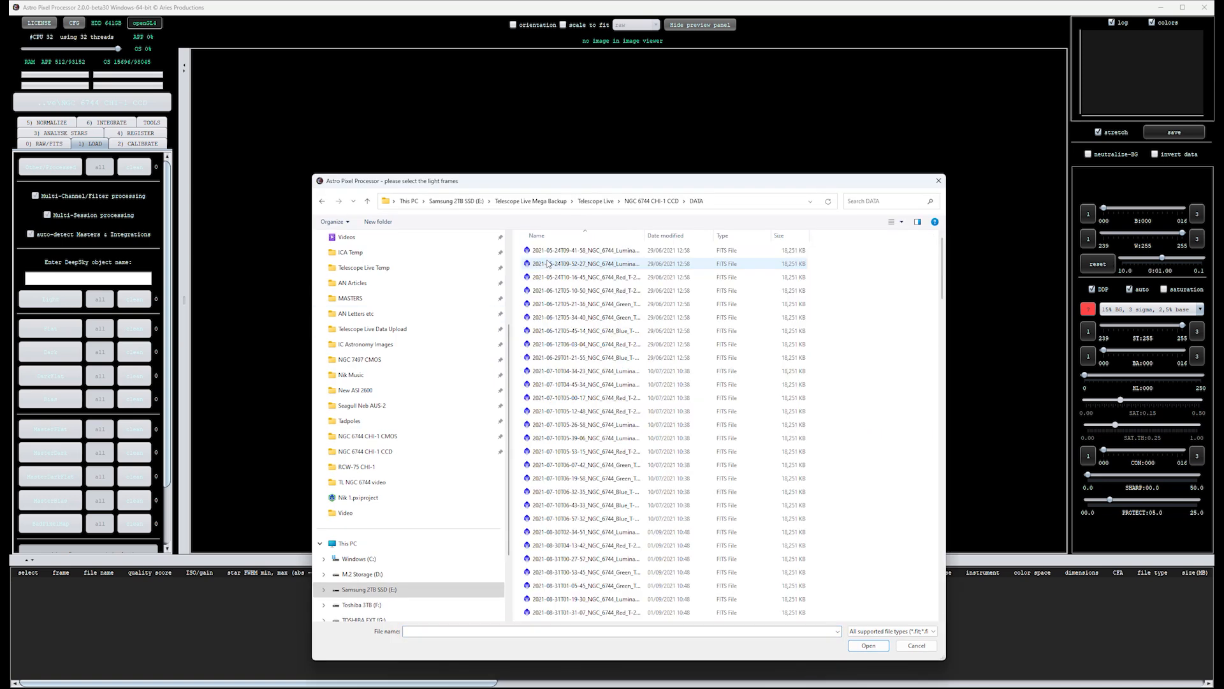
left_click(555, 254)
scroll(574, 504, "down", 10)
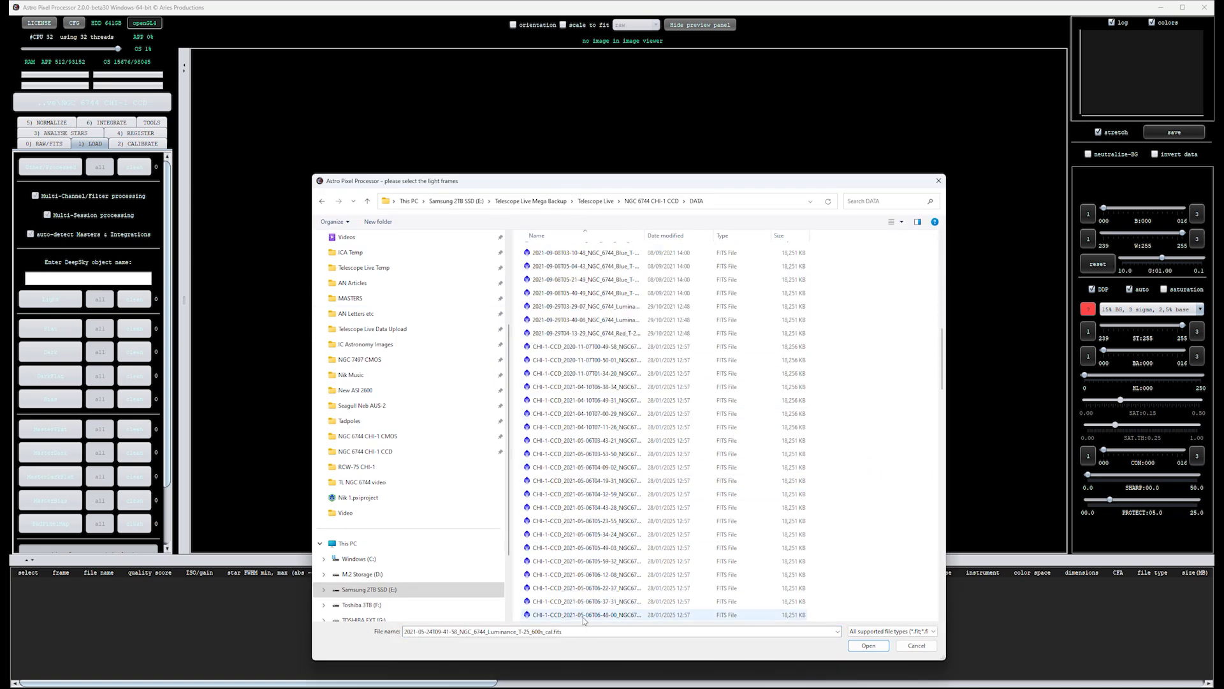
scroll(580, 612, "down", 10)
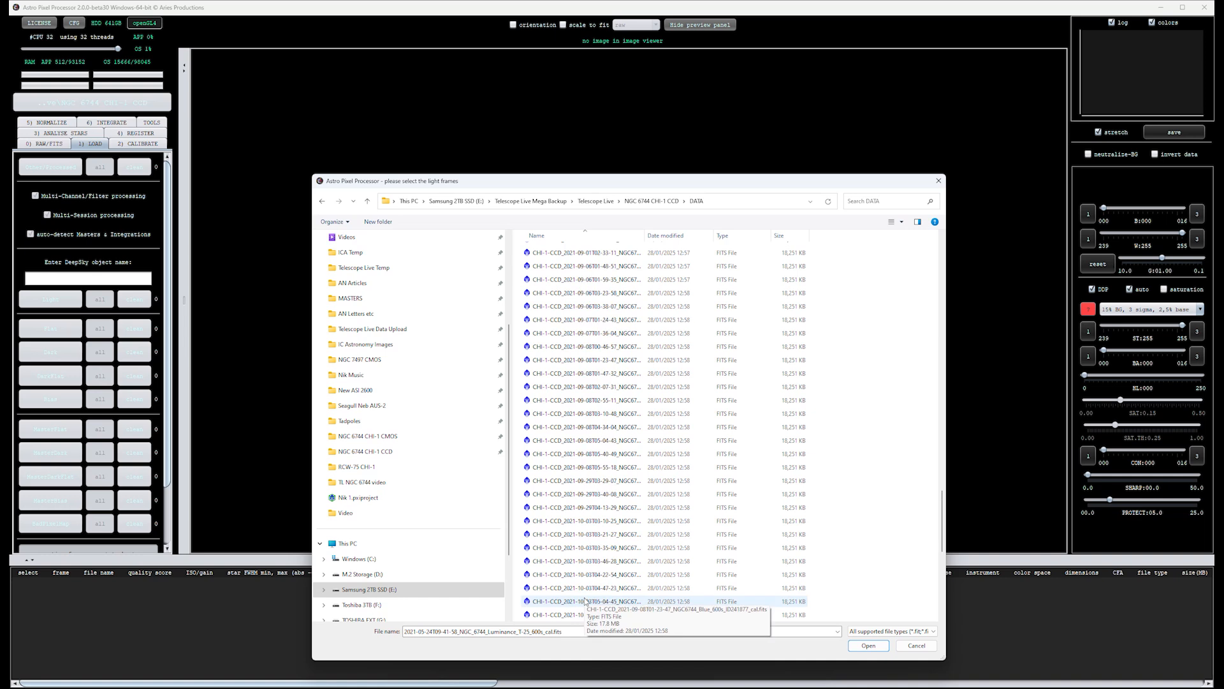
scroll(585, 602, "down", 3)
left_click(583, 616, "shift")
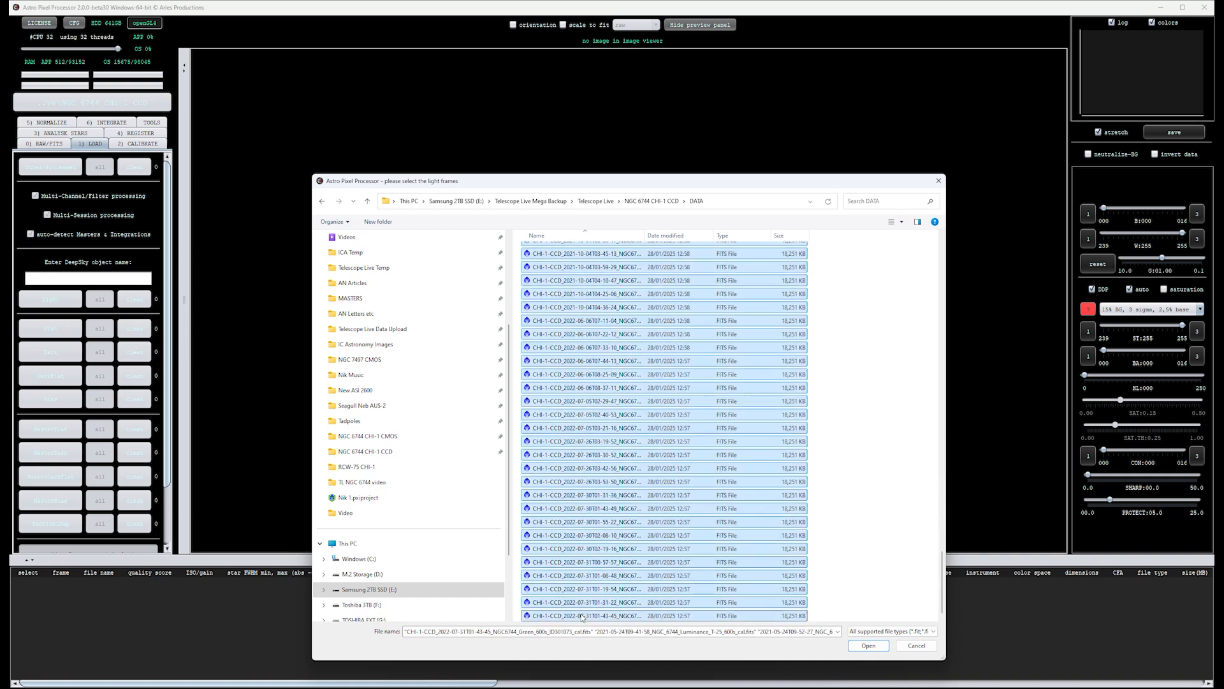
left_click(861, 646)
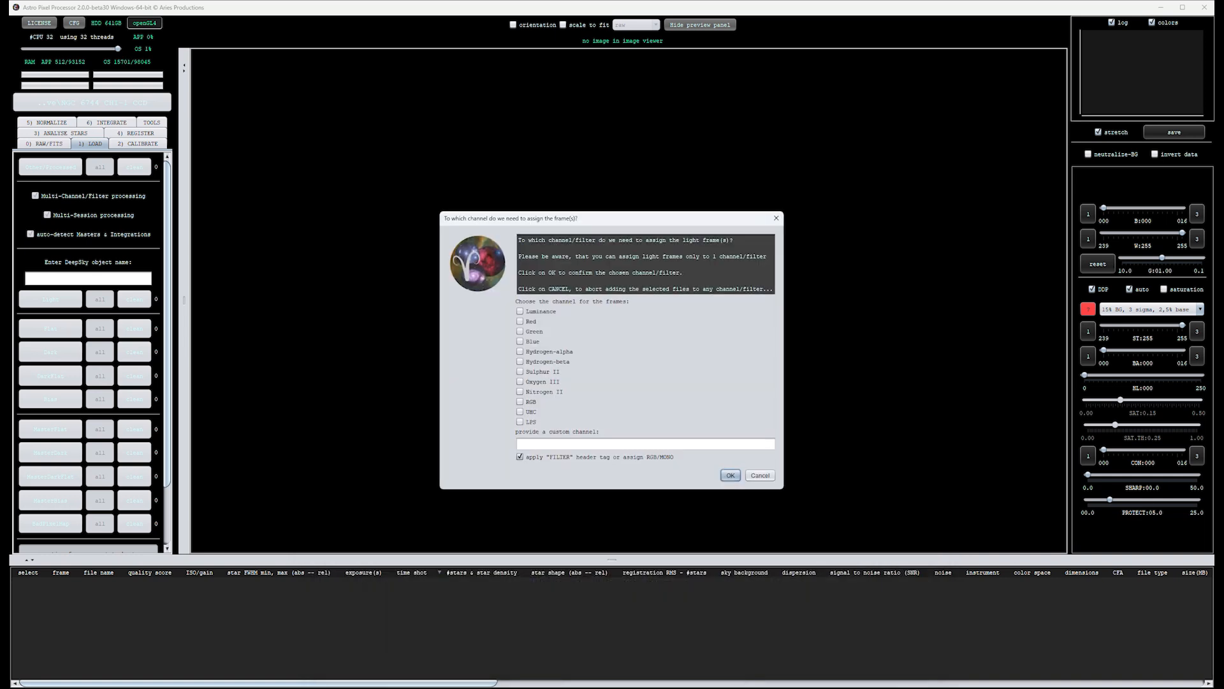
left_click(730, 475)
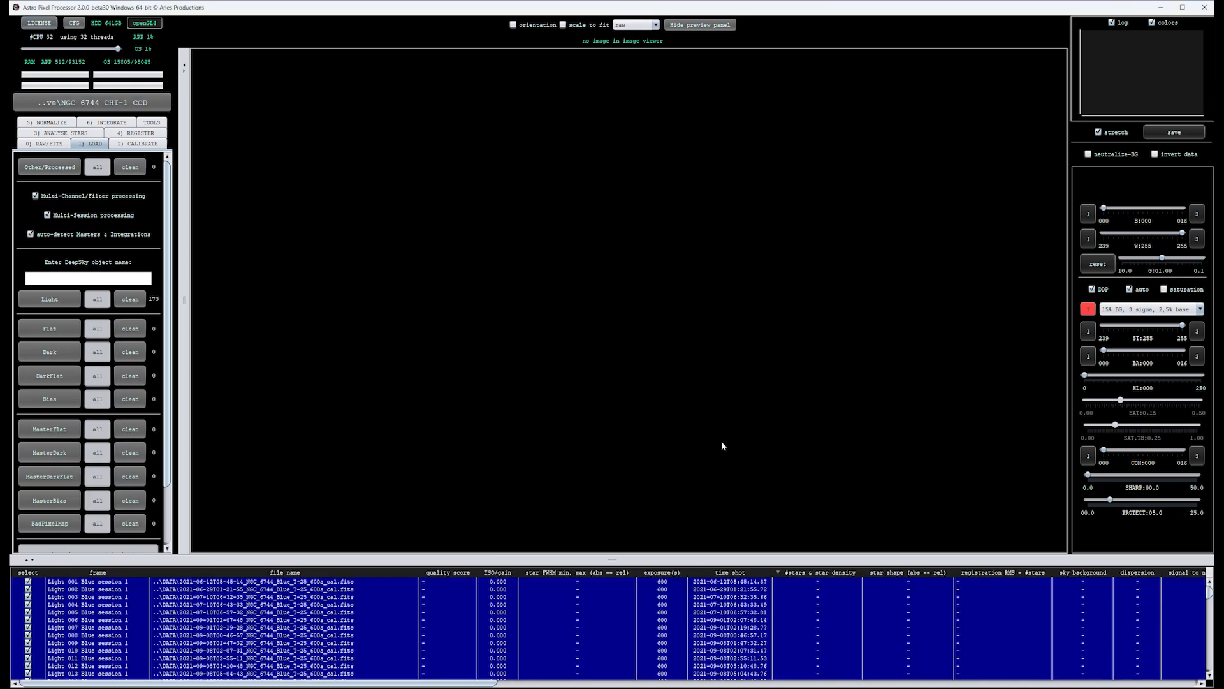
- Add all light frames from the NGC 6744 CHI-1 CMOS DATA folder, using the FILTER header tag and only one session
left_click(49, 299)
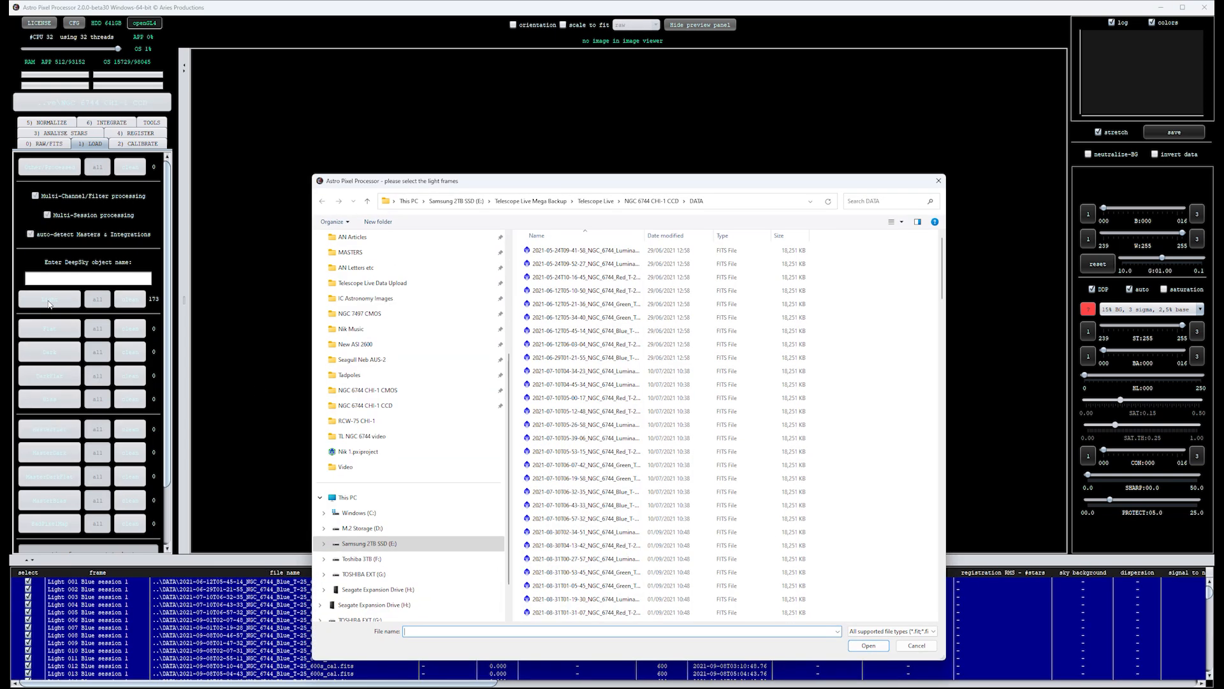
left_click(348, 392)
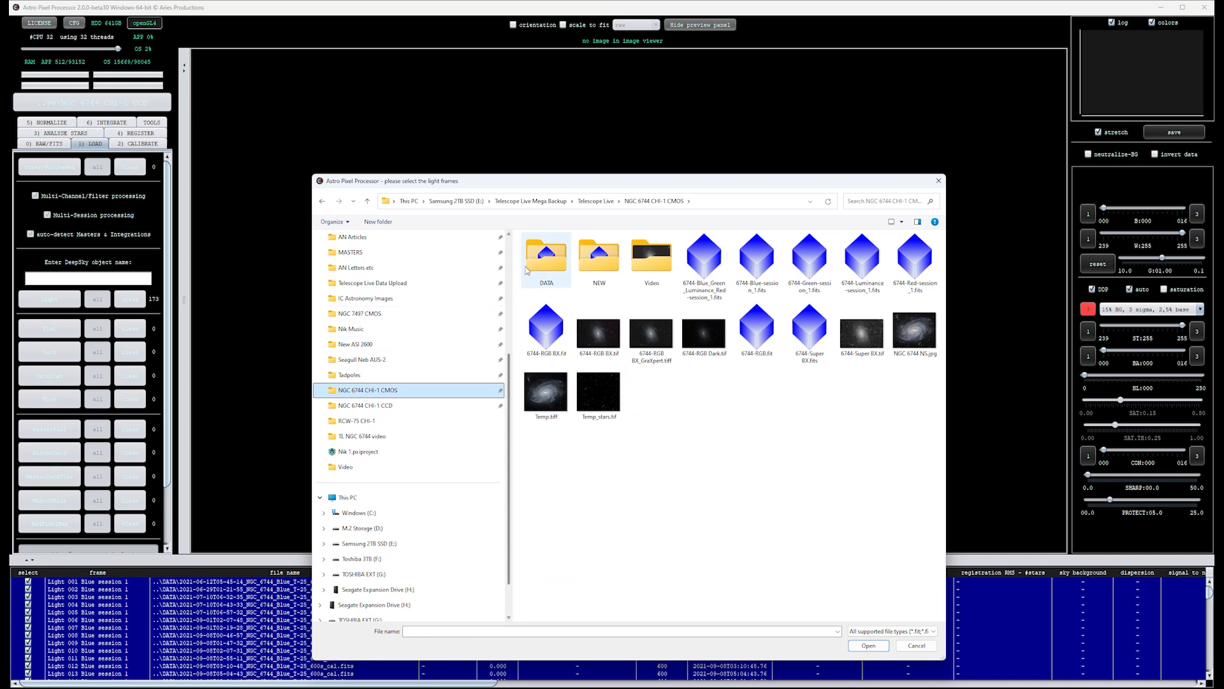
double_click(539, 258)
left_click(542, 250)
scroll(574, 447, "down", 20)
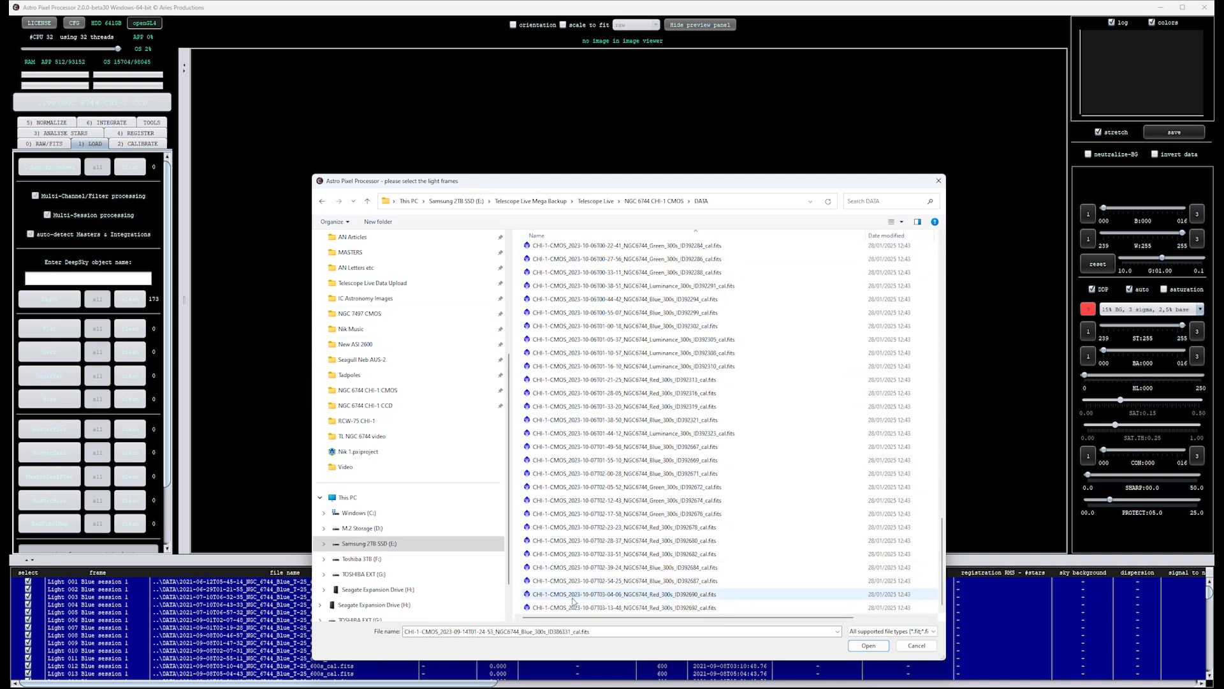
scroll(580, 602, "down", 9)
left_click(575, 608, "shift")
left_click(869, 645)
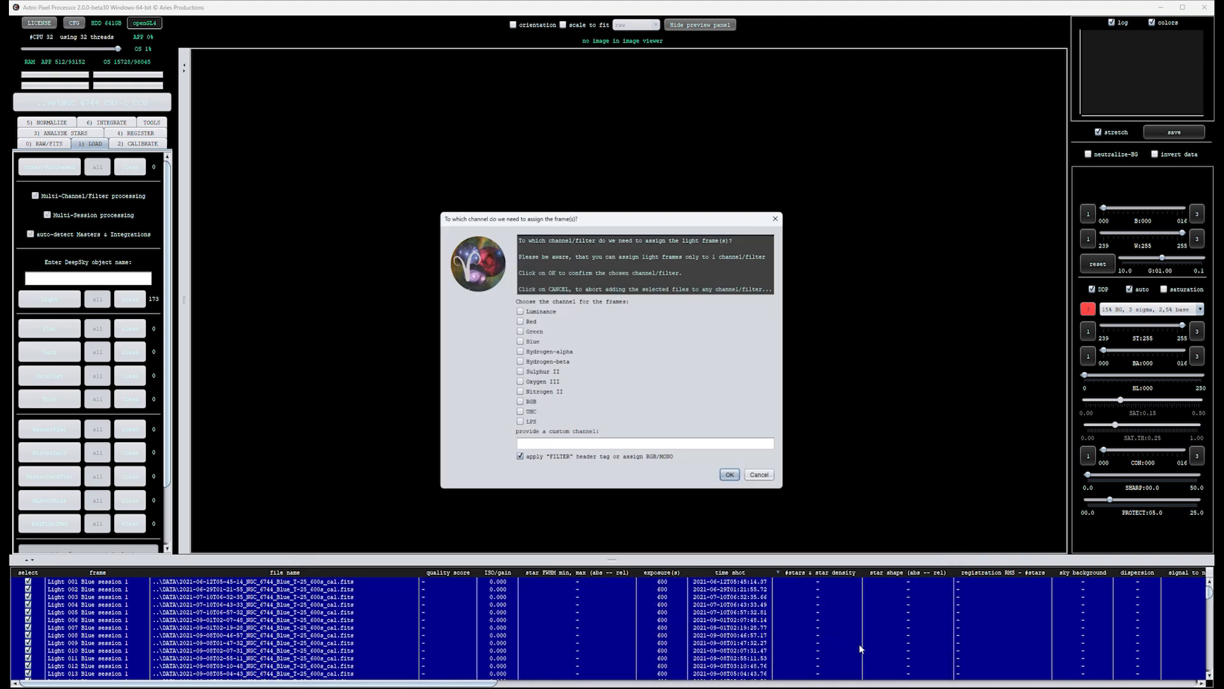
left_click(730, 475)
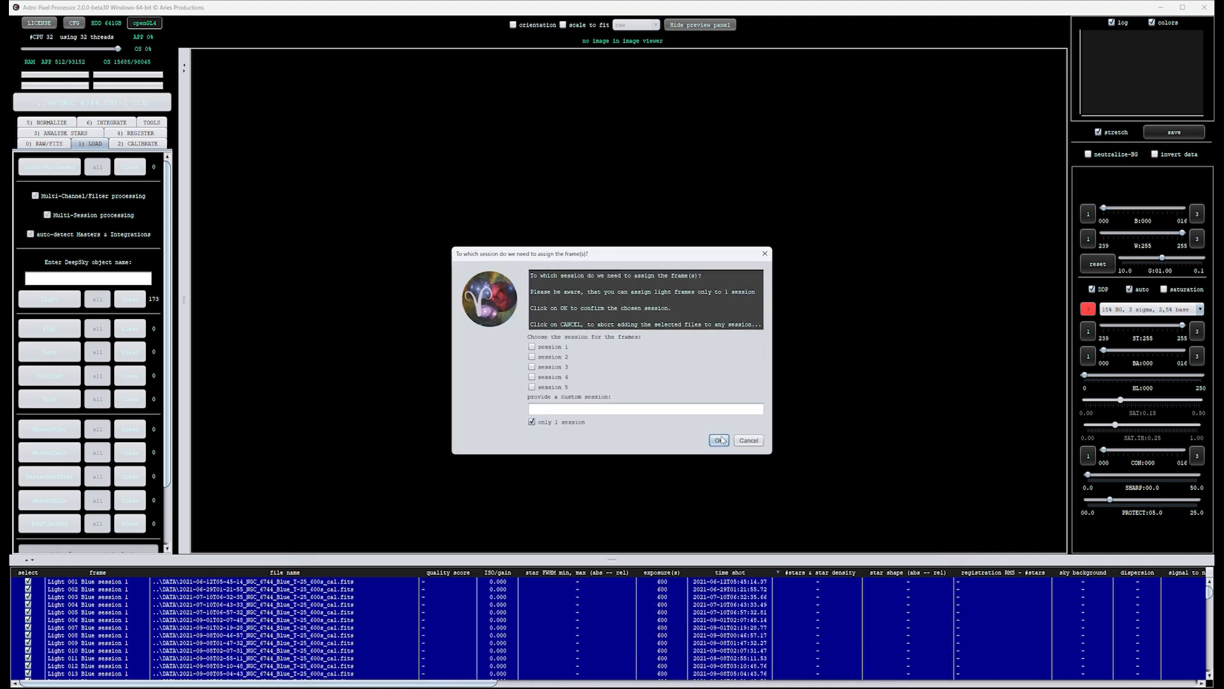
left_click(721, 439)
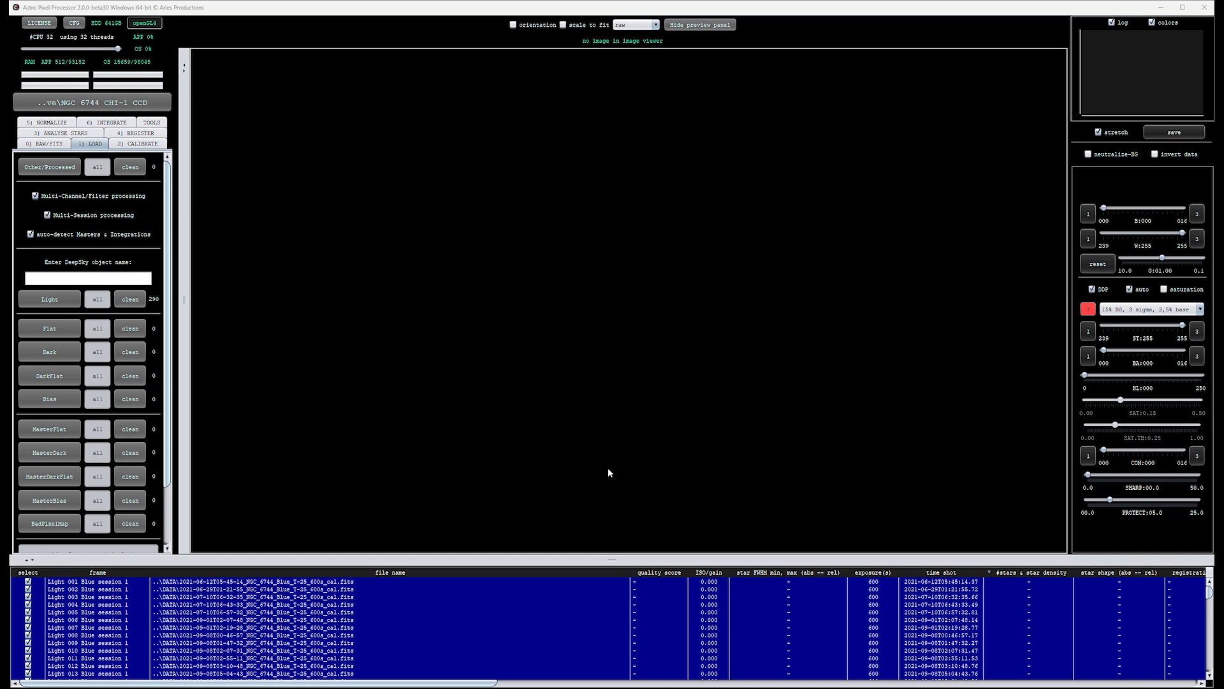
- Enlarge the frame list to review the loaded light frames by channel, and shrink it again
left_click_drag(604, 566, 377, 505)
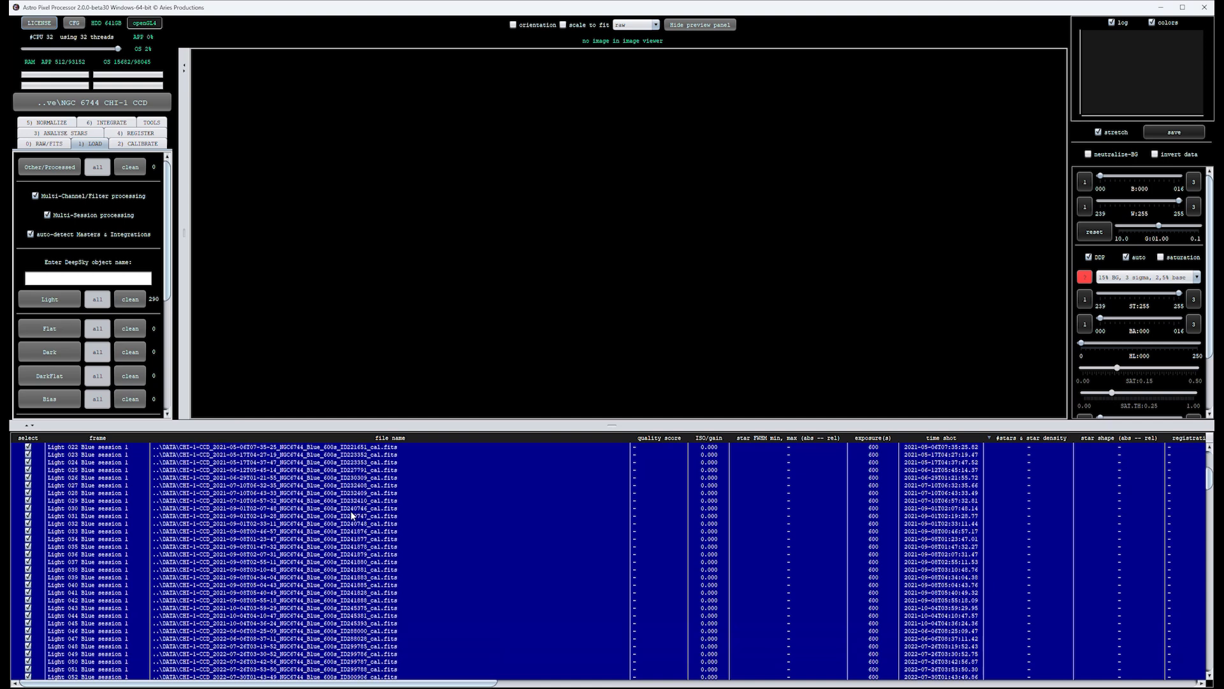
scroll(349, 525, "down", 10)
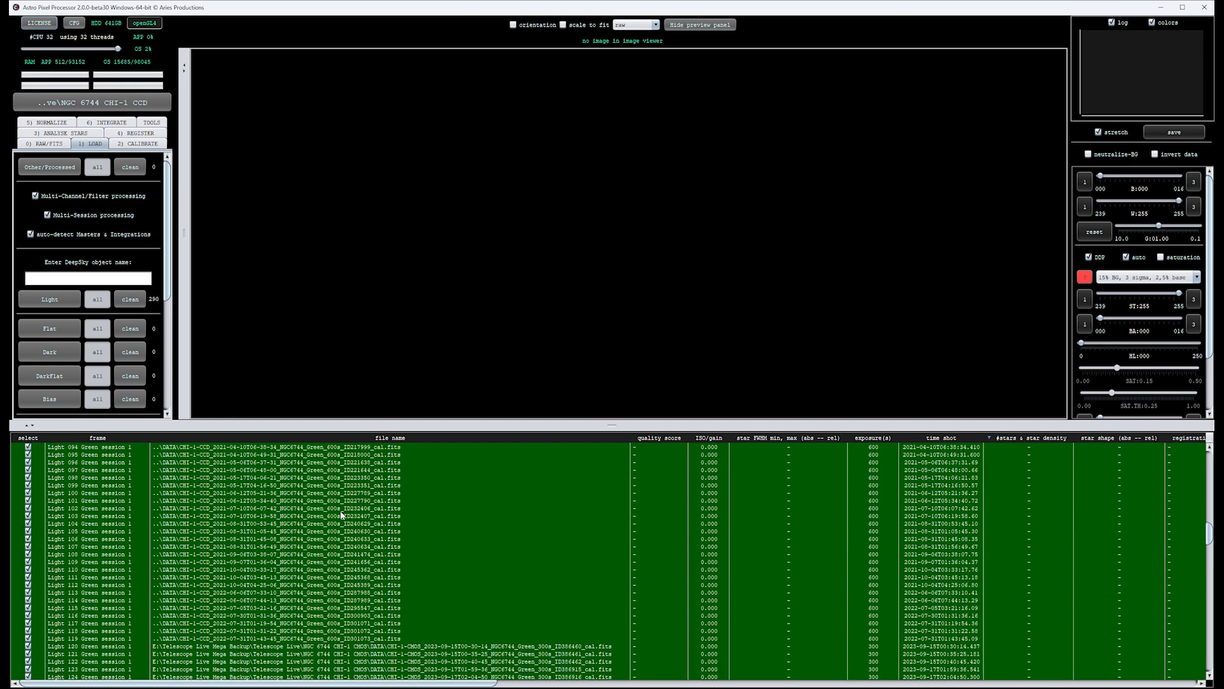
scroll(340, 515, "up", 5)
scroll(340, 515, "up", 20)
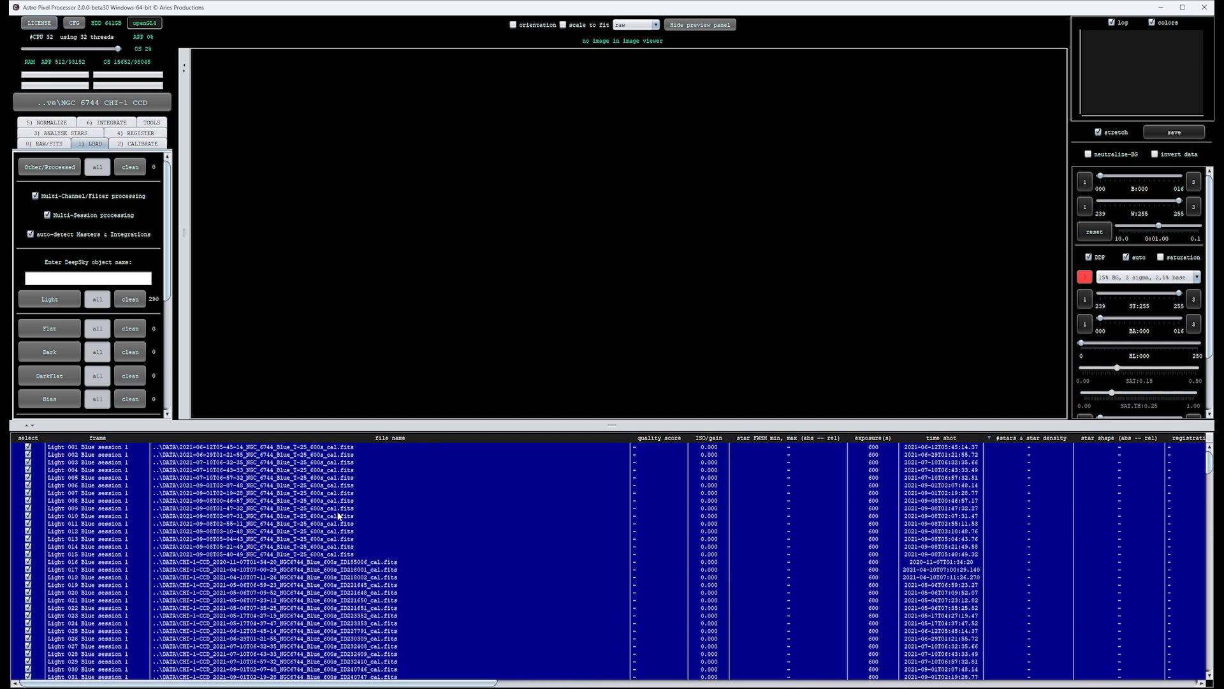
left_click_drag(607, 425, 597, 625)
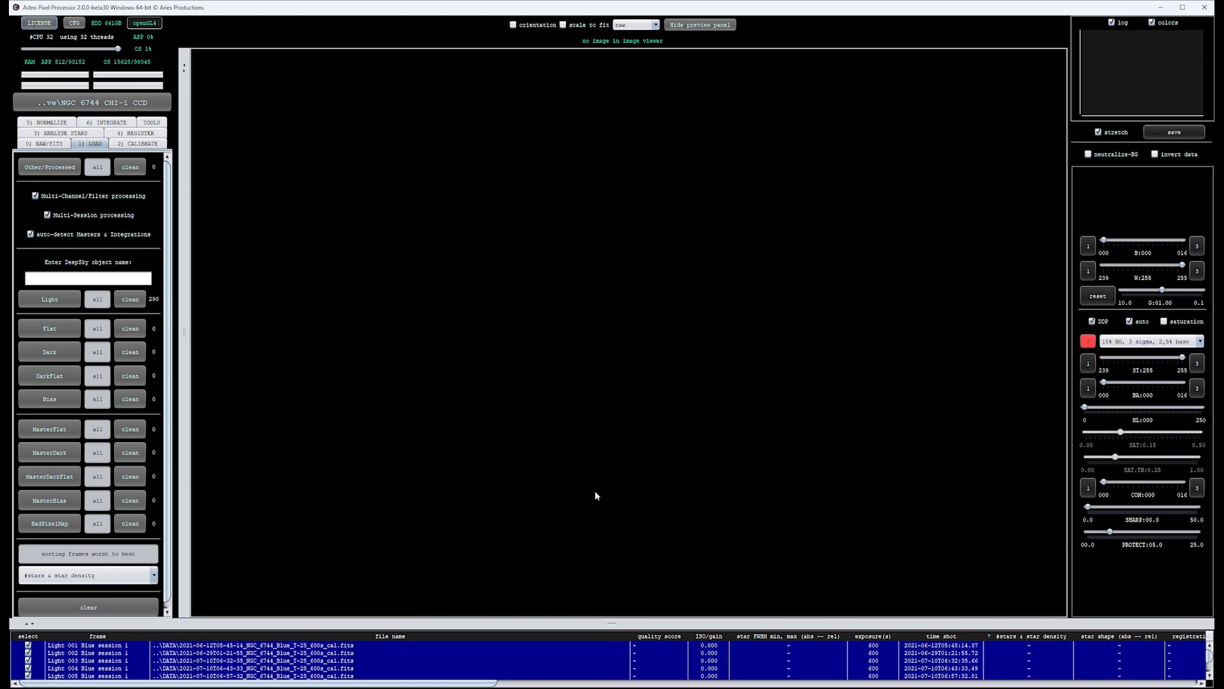
- Analyse the stars in all light frames and sort the frames by number of stars and star density, lowest first
left_click(70, 134)
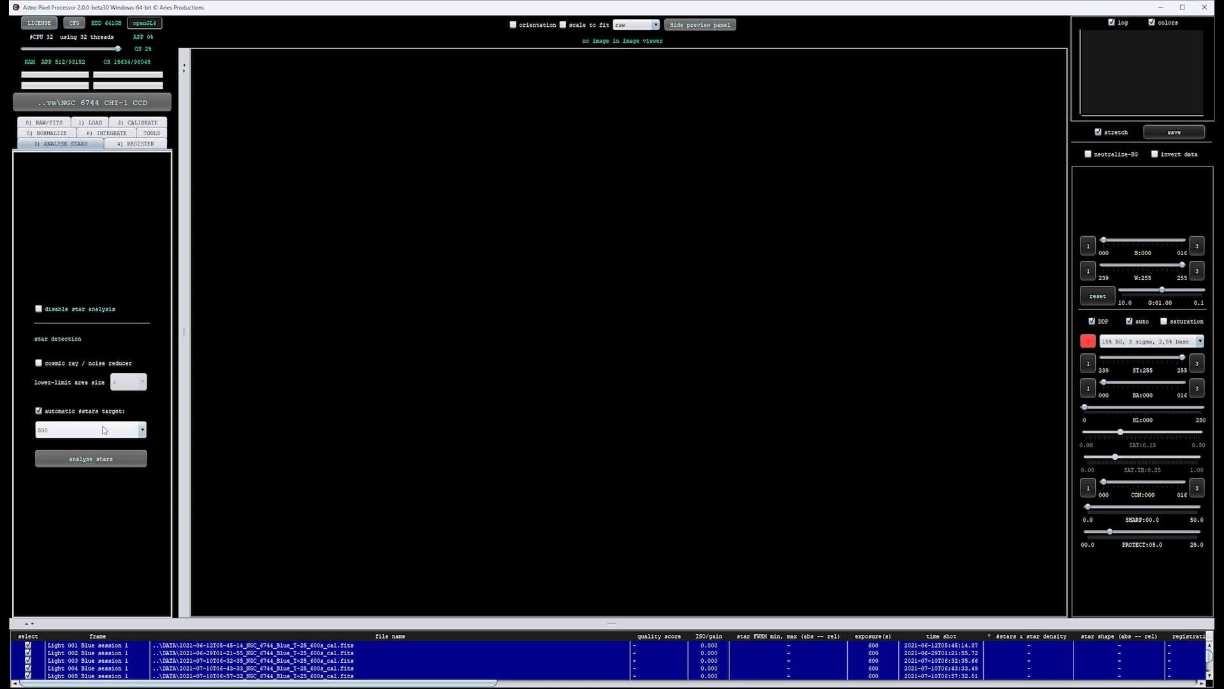
left_click(110, 459)
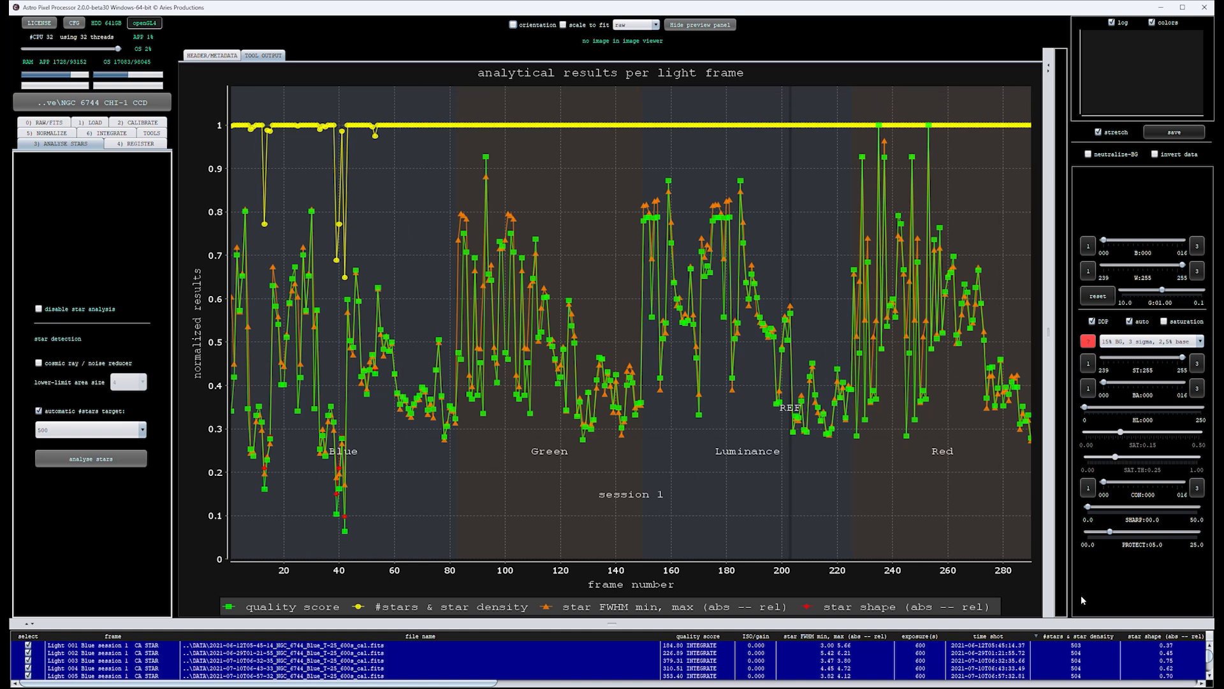
left_click(1083, 640)
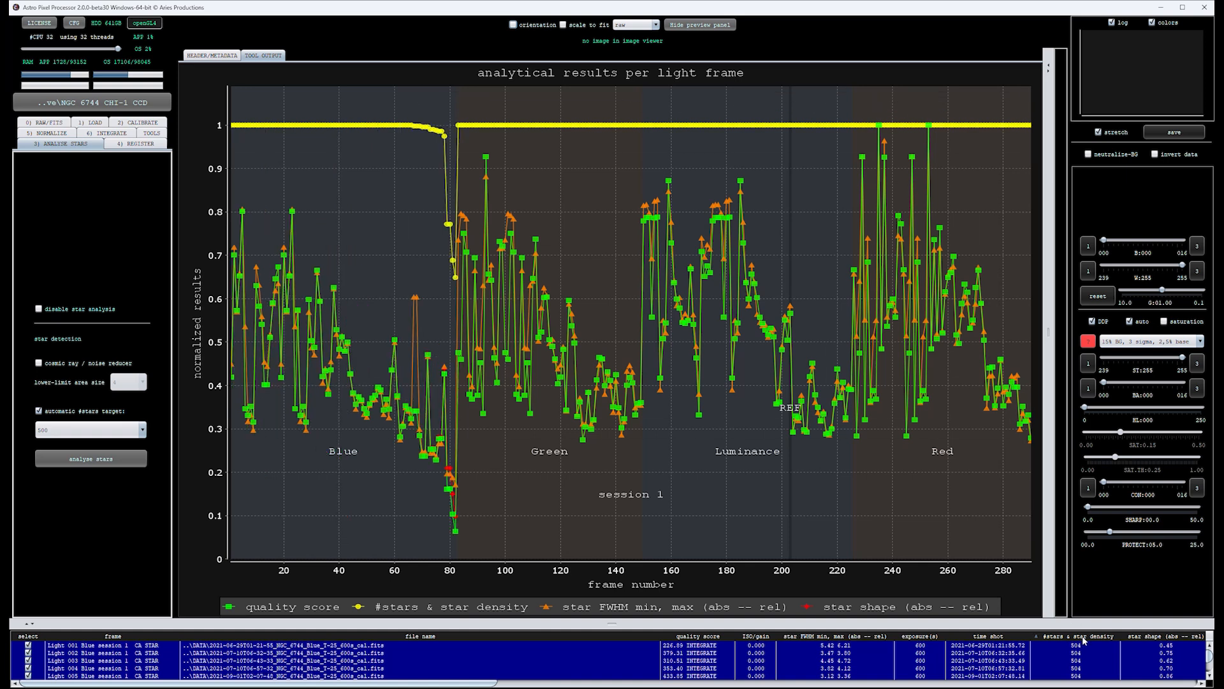
left_click(1082, 639)
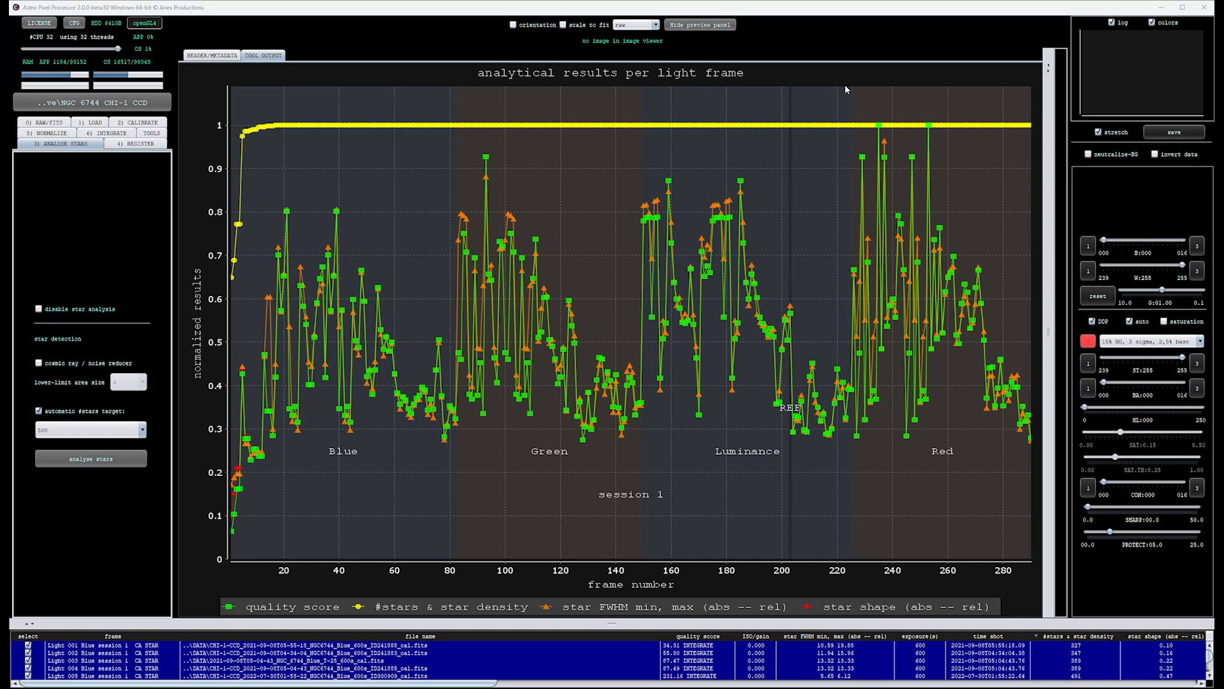
- Remove the ten Blue light frames with the lowest star counts, one by one at the start of the analysis graph
right_click(233, 281)
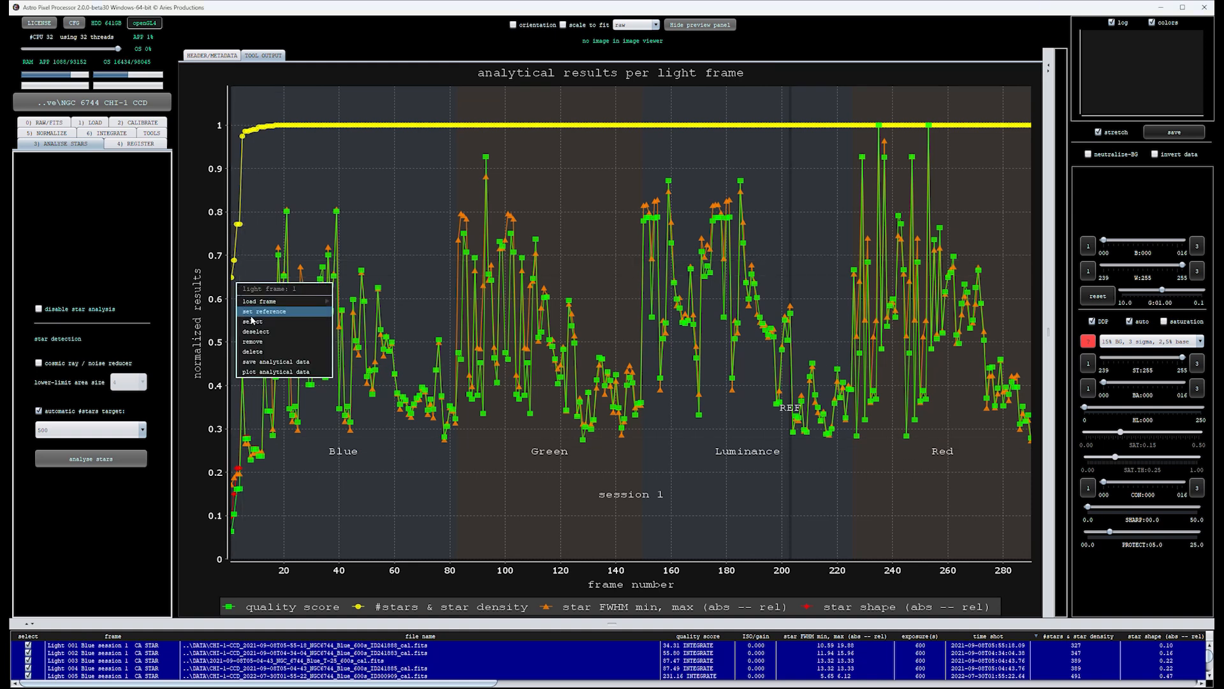
left_click(254, 342)
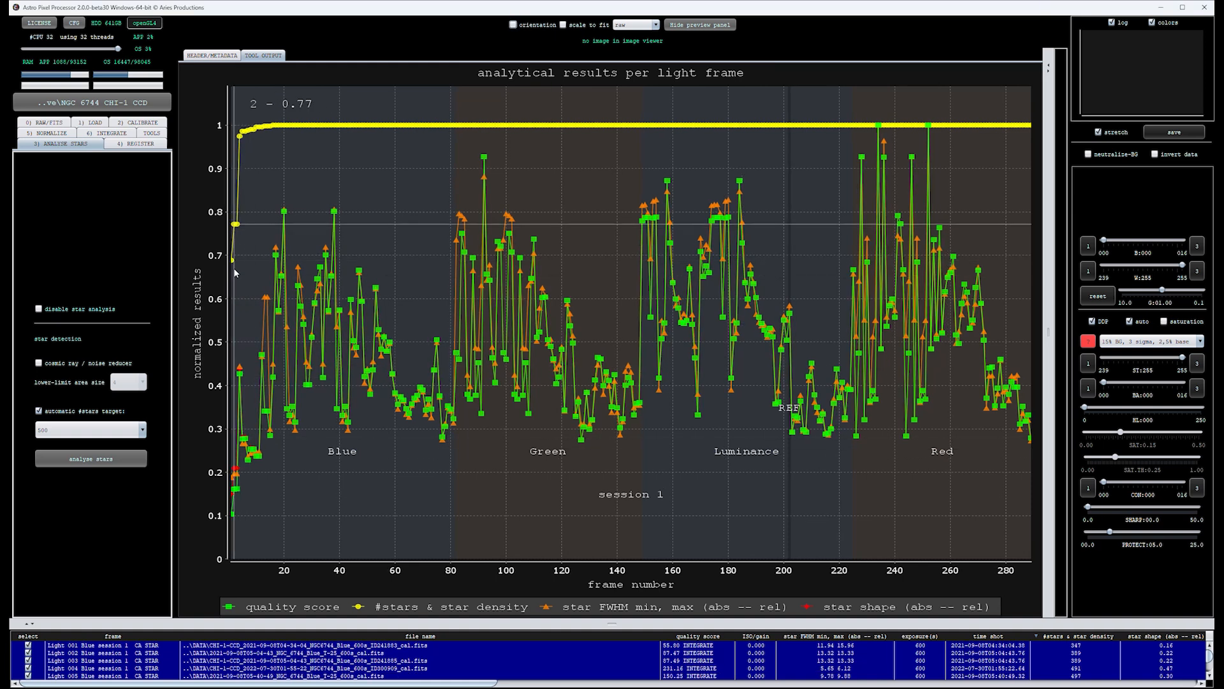
right_click(233, 263)
left_click(253, 297)
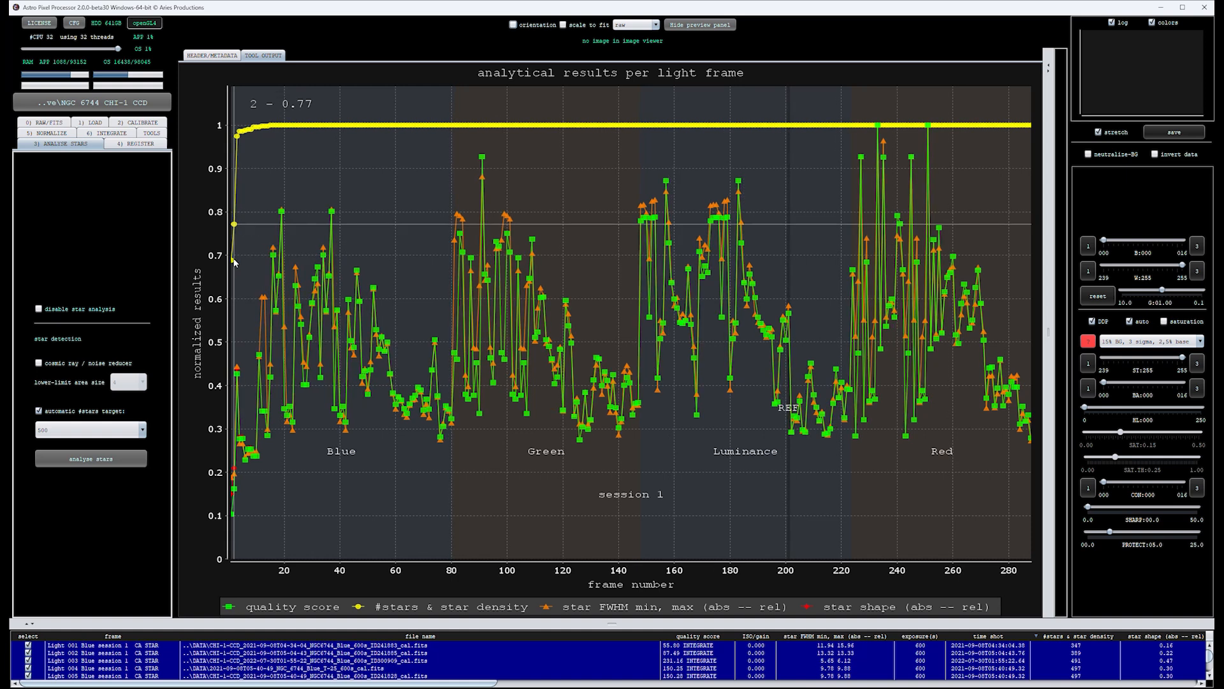
right_click(233, 268)
left_click(253, 325)
right_click(234, 229)
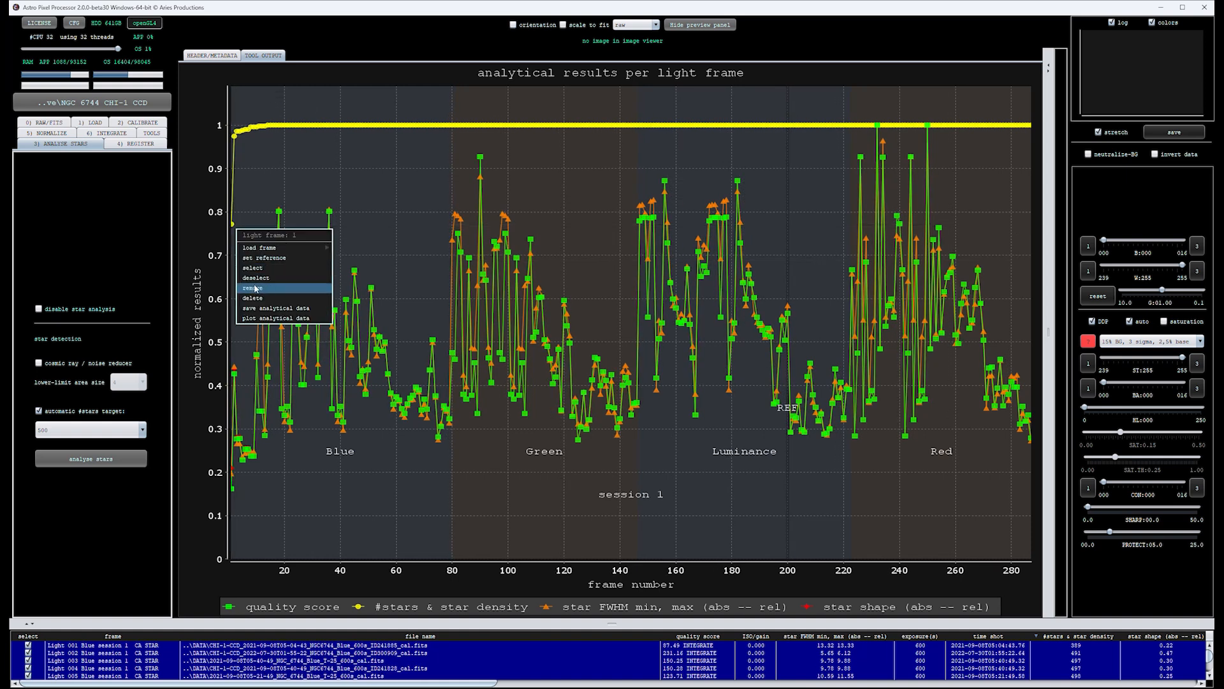
left_click(253, 292)
right_click(233, 141)
left_click(253, 200)
right_click(233, 137)
left_click(254, 195)
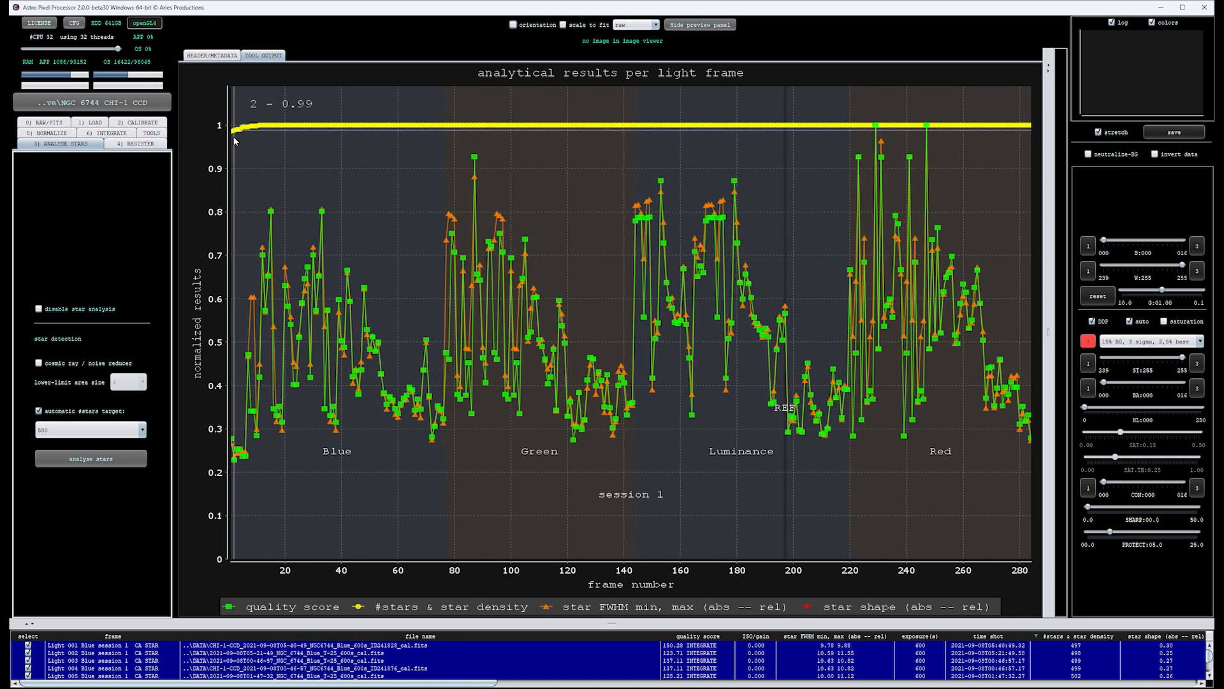
right_click(233, 136)
left_click(253, 195)
right_click(234, 137)
left_click(253, 195)
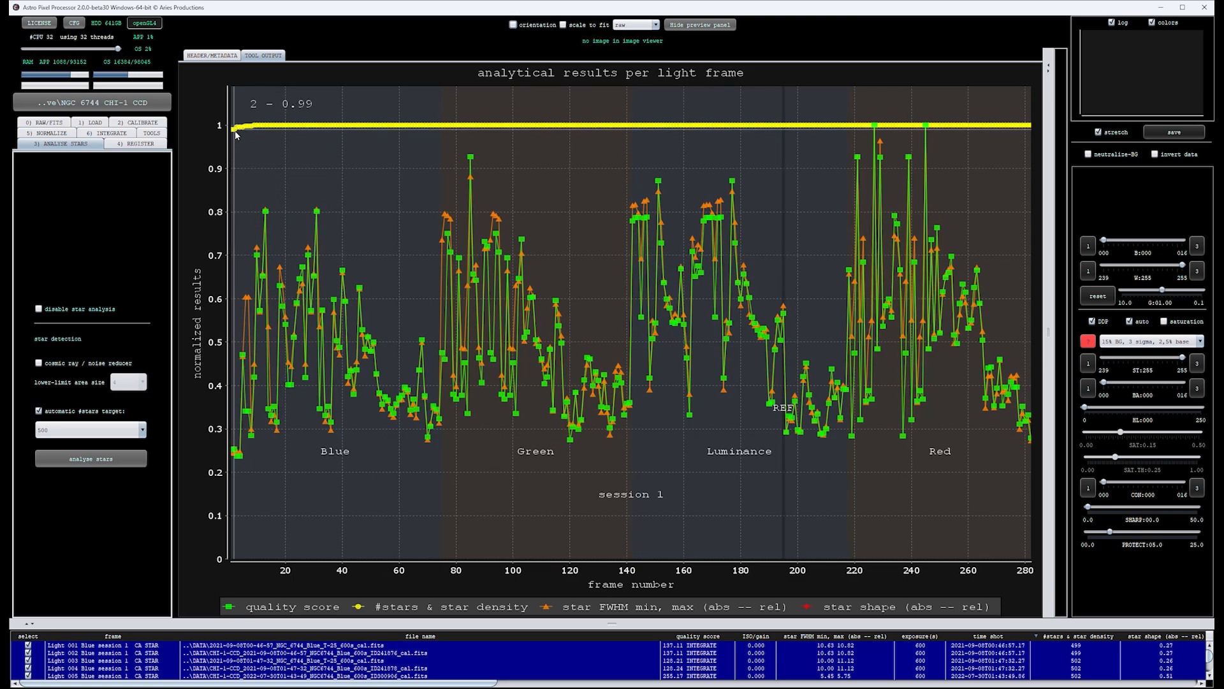
right_click(234, 136)
left_click(253, 195)
right_click(233, 136)
left_click(253, 195)
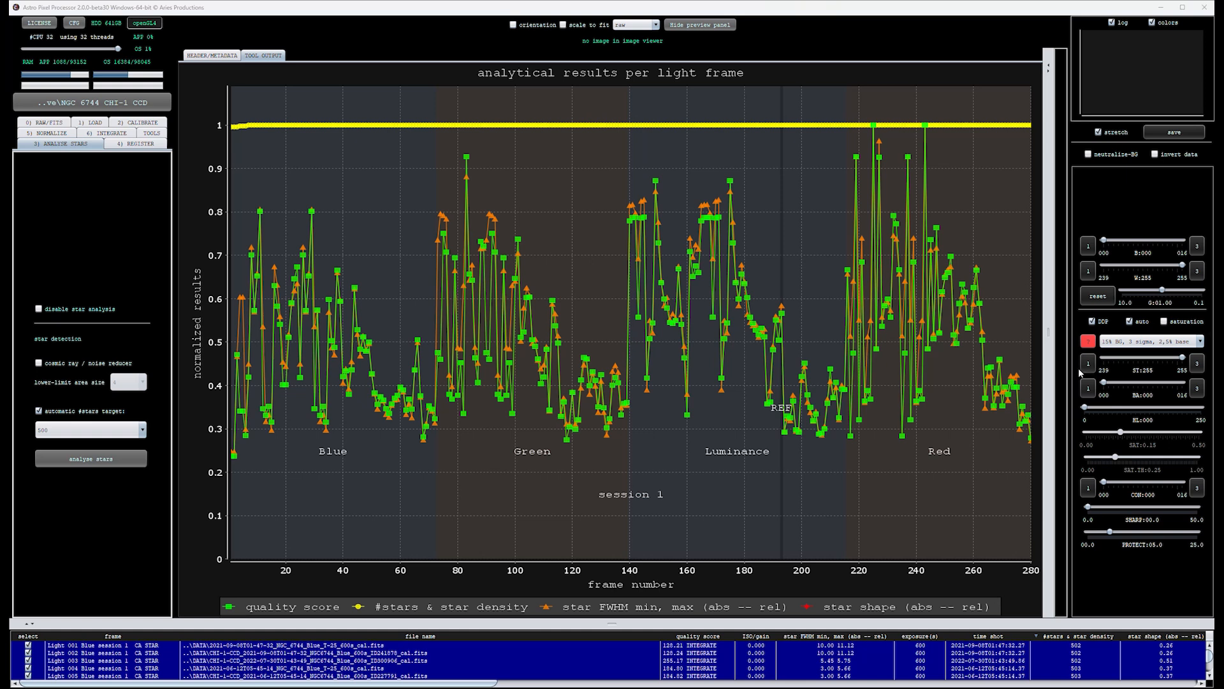
- Remove more low-quality Blue frames at the start of the analysis graph and the low-quality Red light frame 232
right_click(235, 458)
left_click(257, 521)
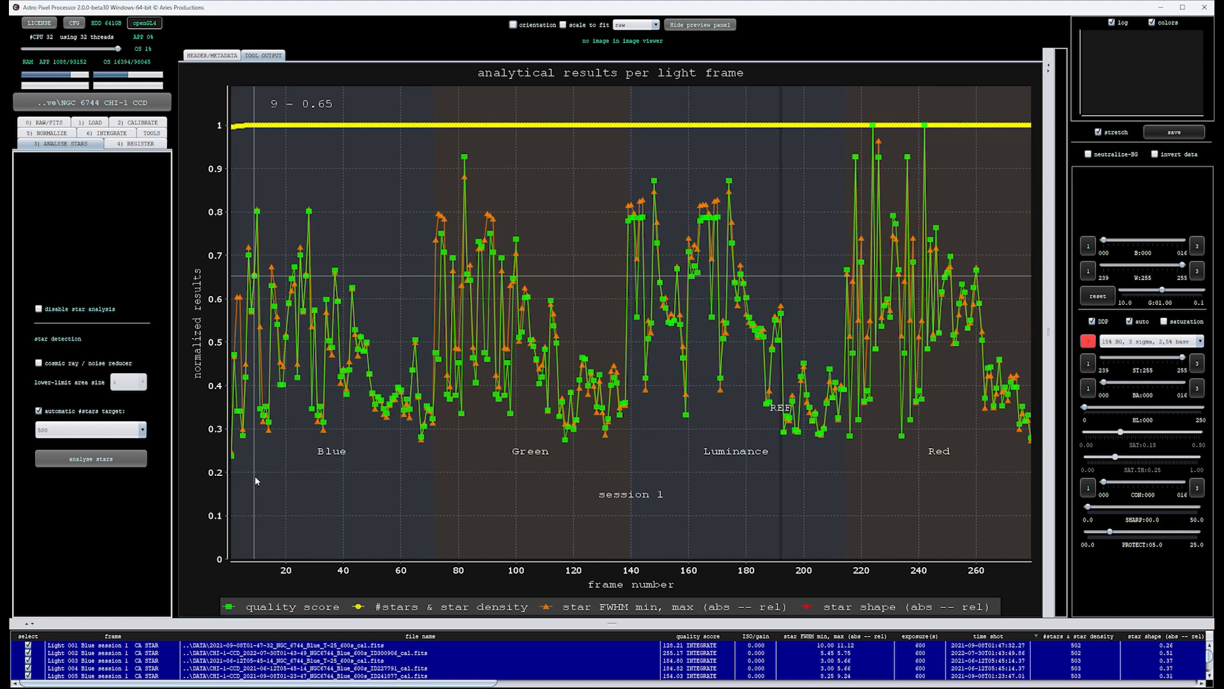
right_click(235, 459)
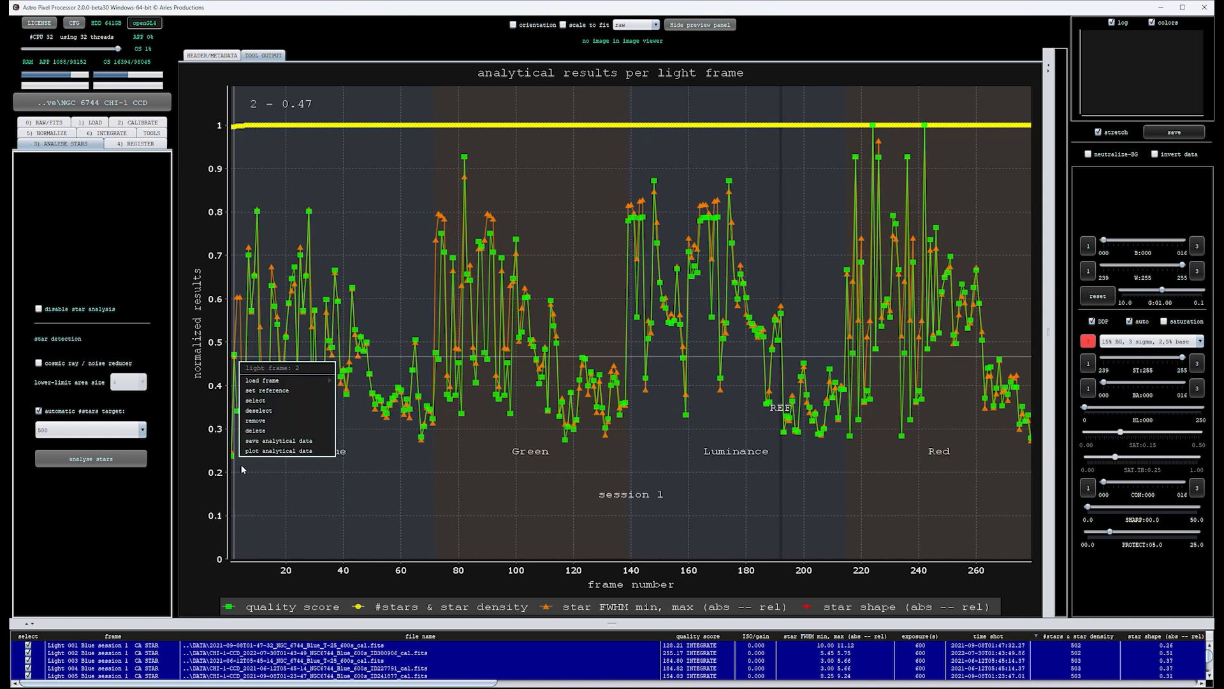
left_click(256, 428)
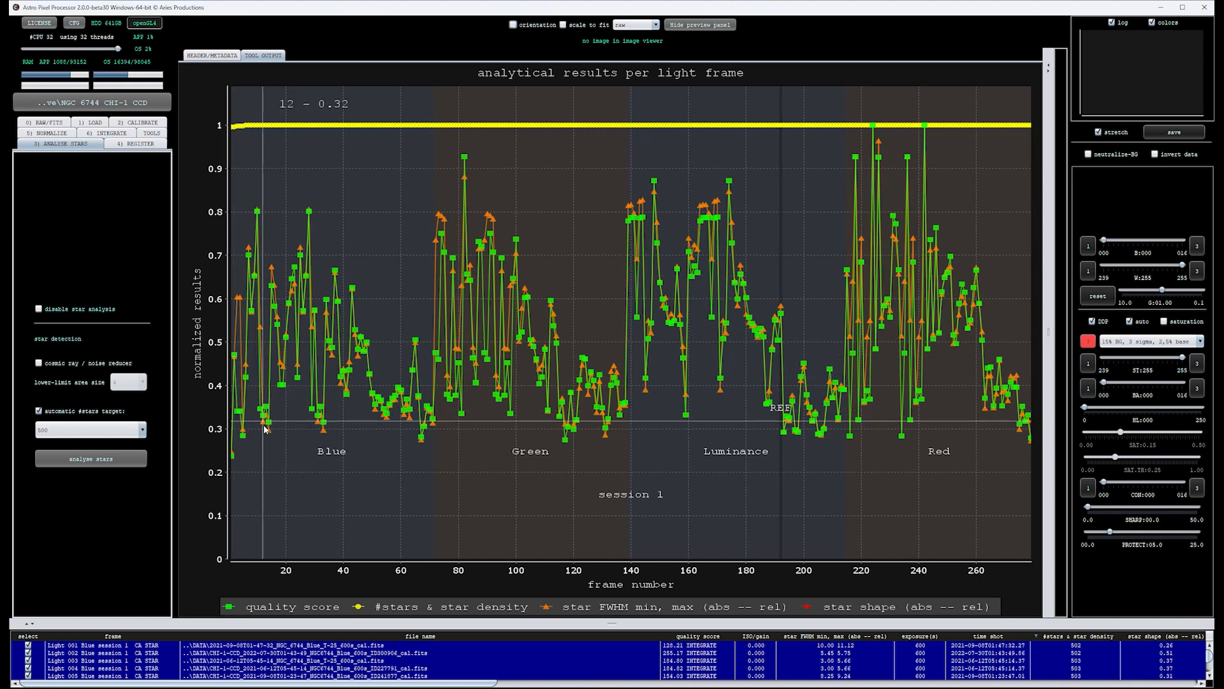
right_click(236, 458)
left_click(252, 475)
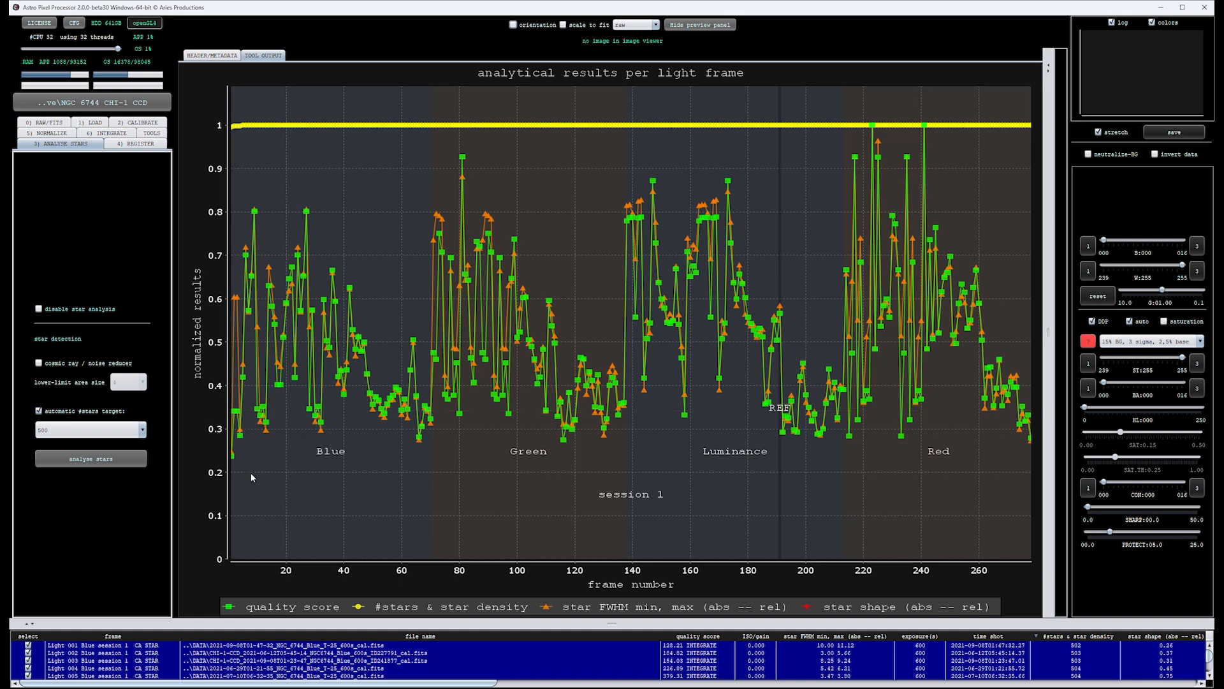
right_click(902, 437)
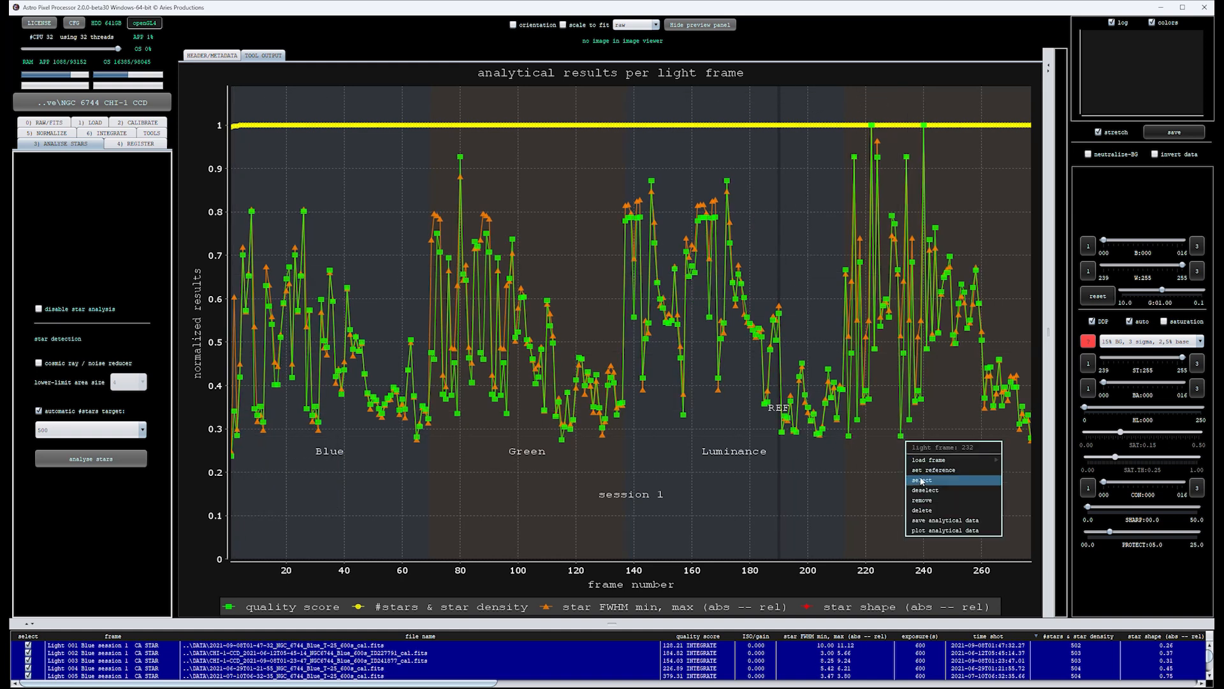
left_click(925, 491)
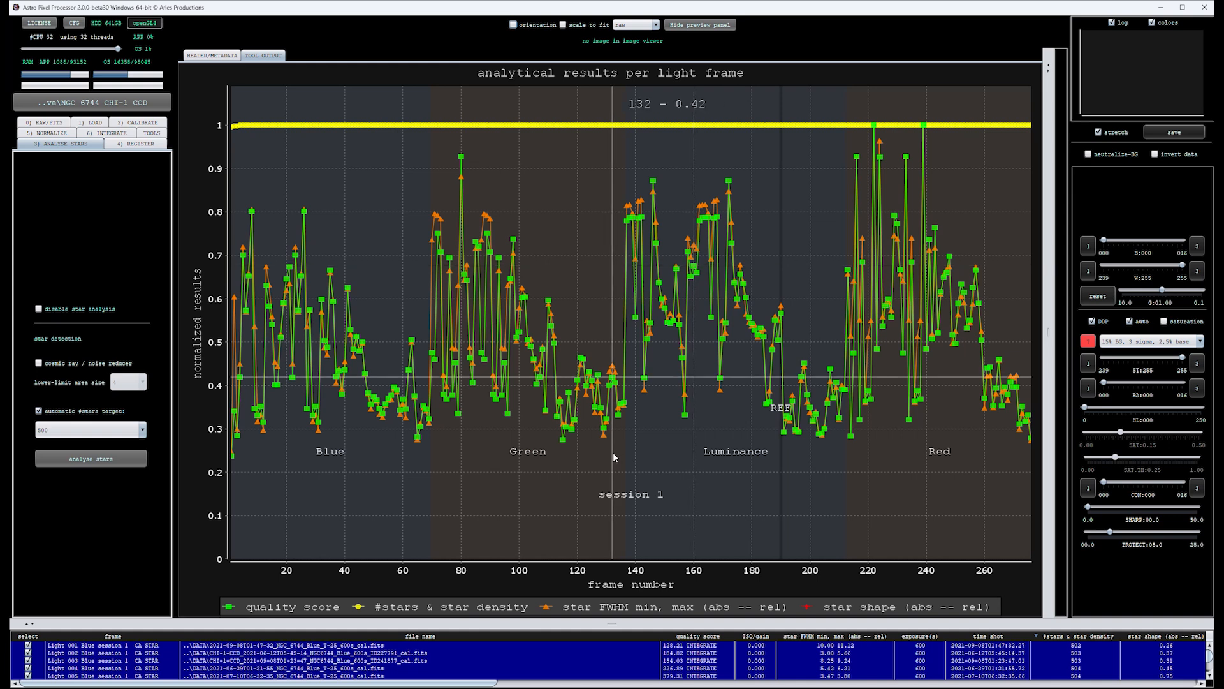
- Register the light frames using quadrilaterals, normal mode and the projective model, and narrow the analysis graph to reveal the image viewer
left_click(138, 146)
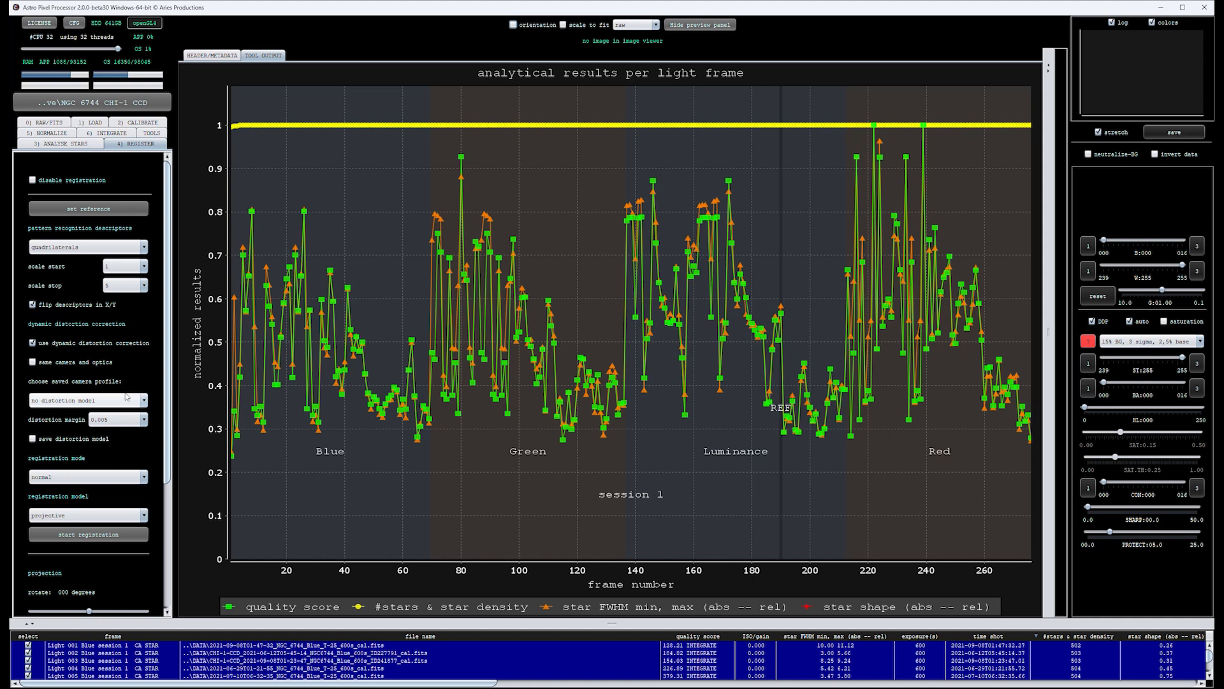
left_click(105, 537)
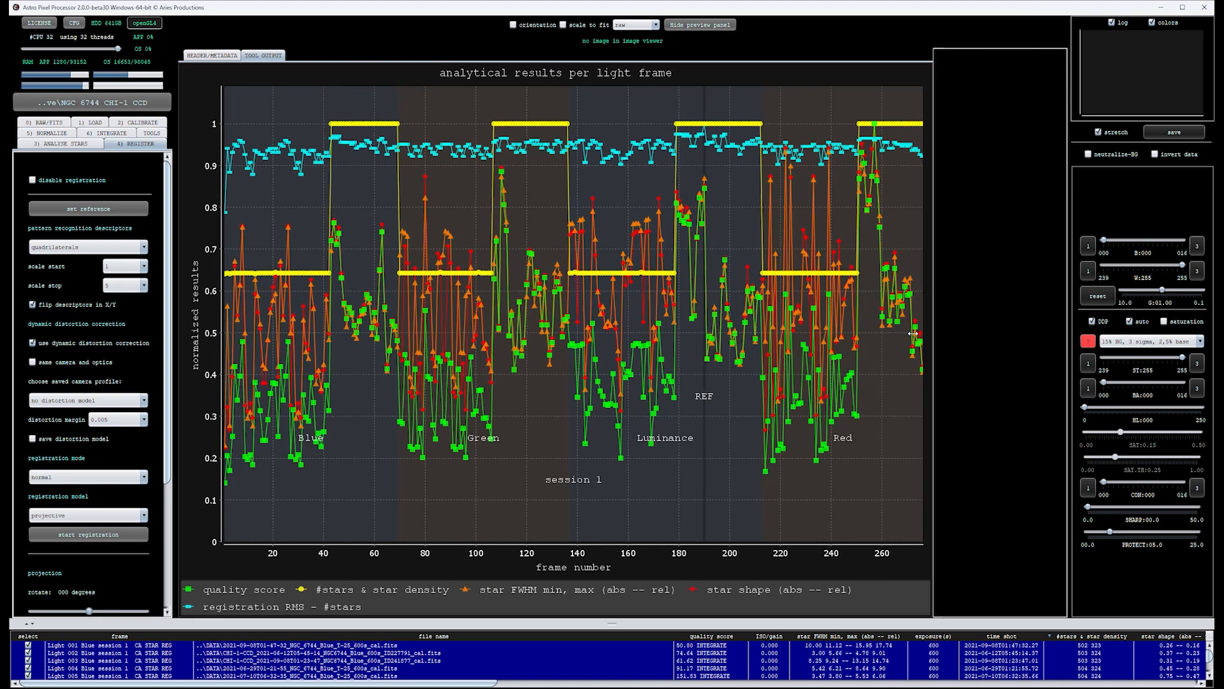
left_click_drag(1045, 333, 805, 332)
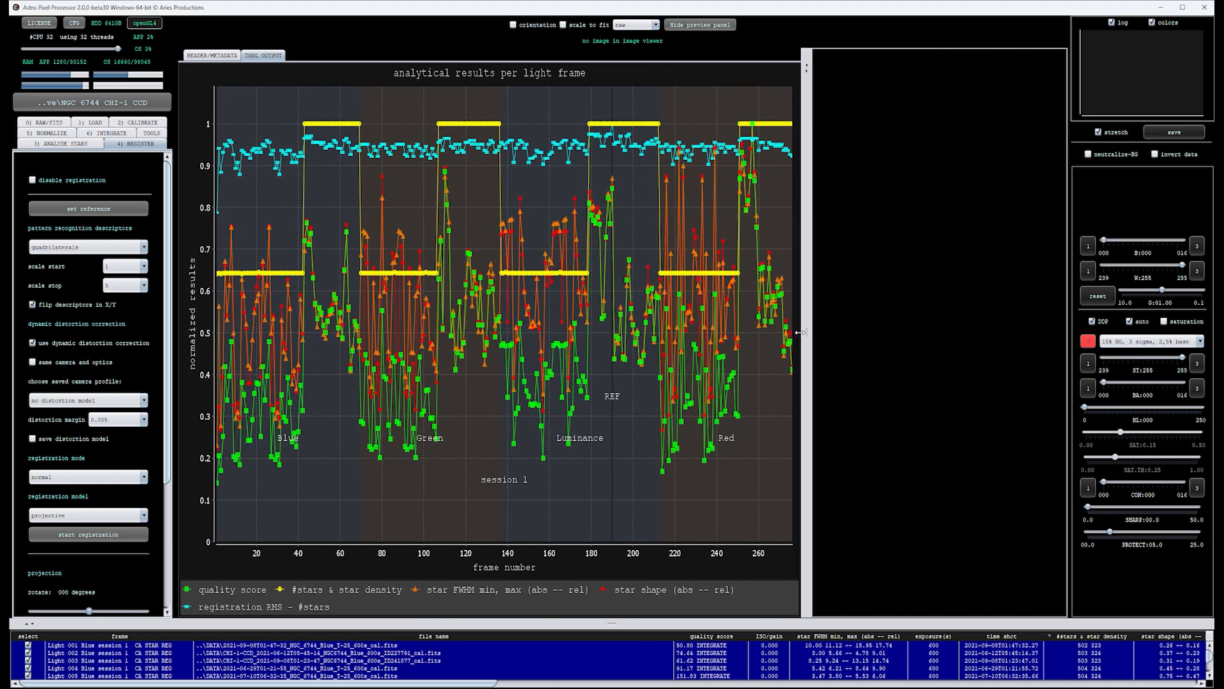
- Normalize the light frames in regular mode with the multiply-scale method and neutralized background, and widen the image viewer further
left_click(66, 134)
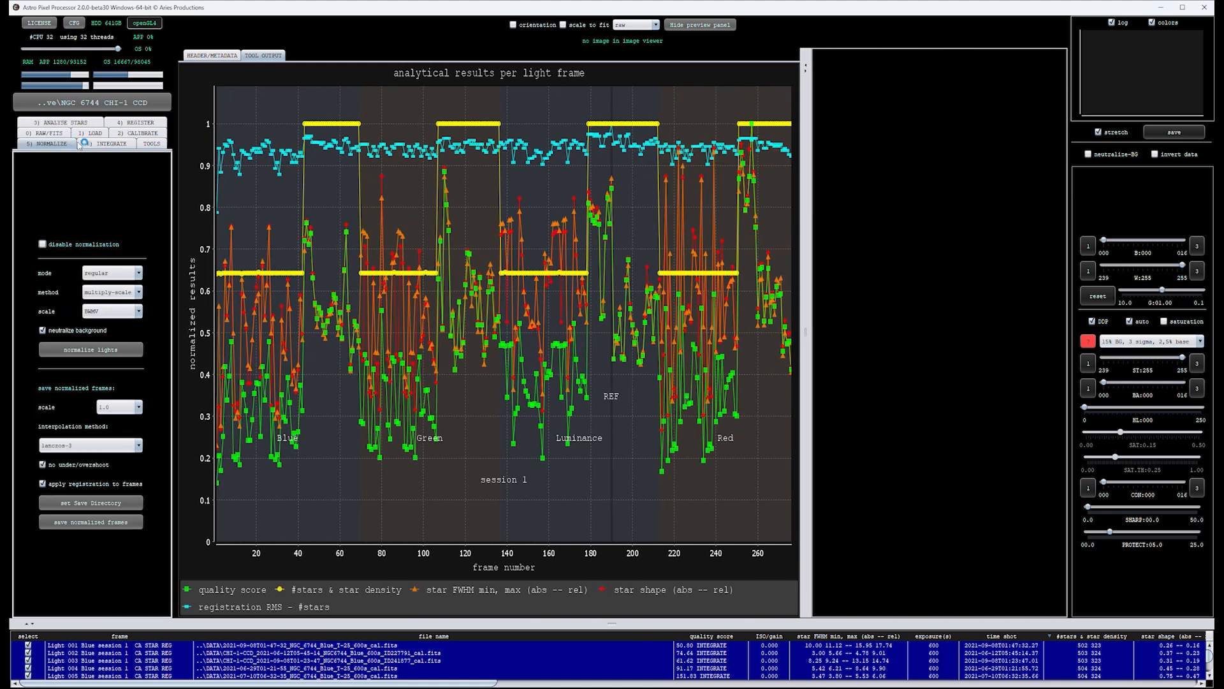
left_click(99, 348)
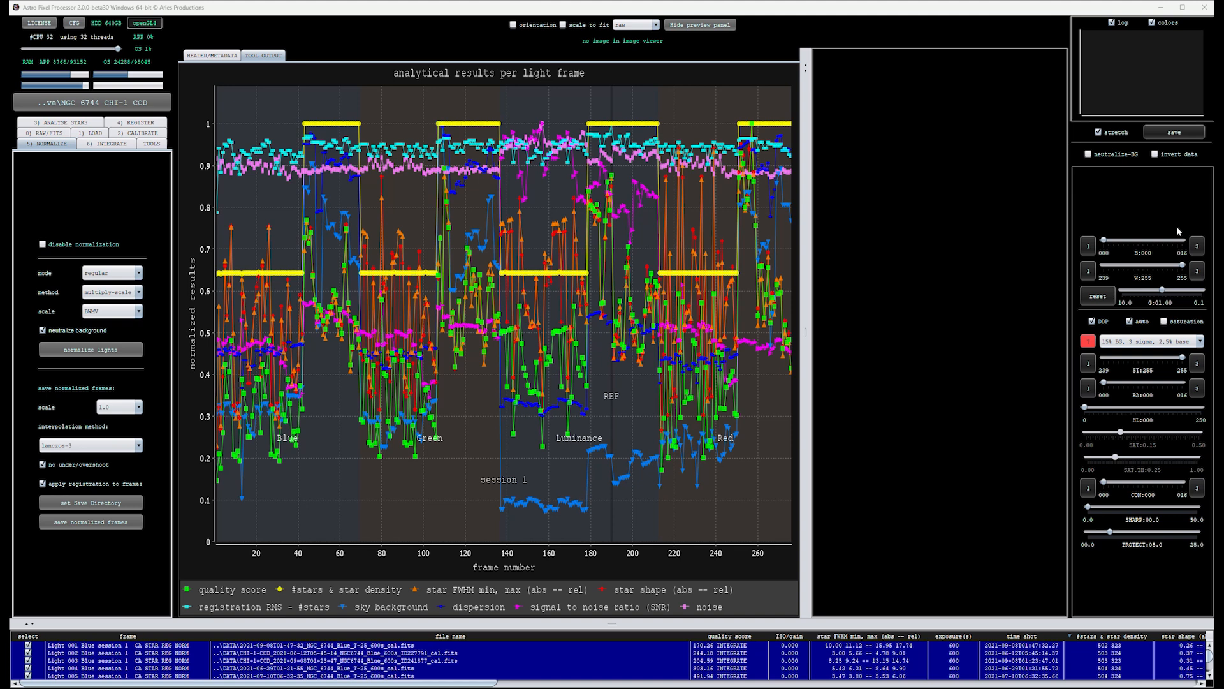
left_click_drag(805, 331, 374, 327)
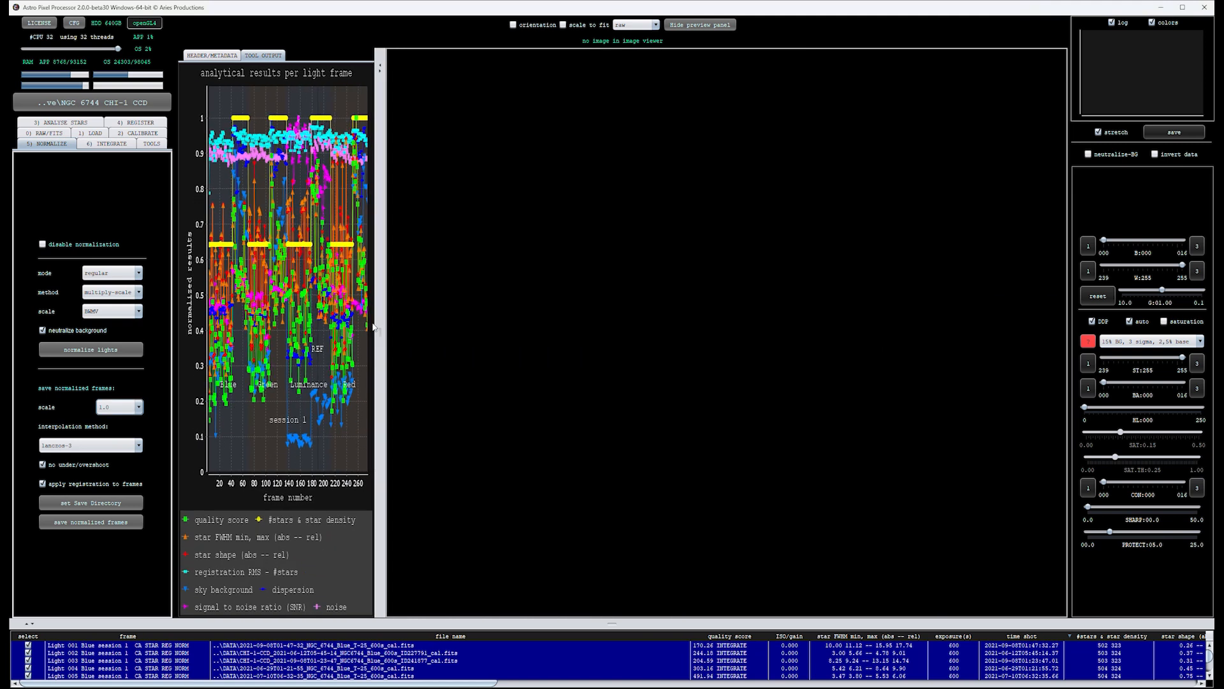
- Set the save directory for the per-channel integrations to the Video folder inside NGC 6744 CHI-1 CMOS
left_click(103, 146)
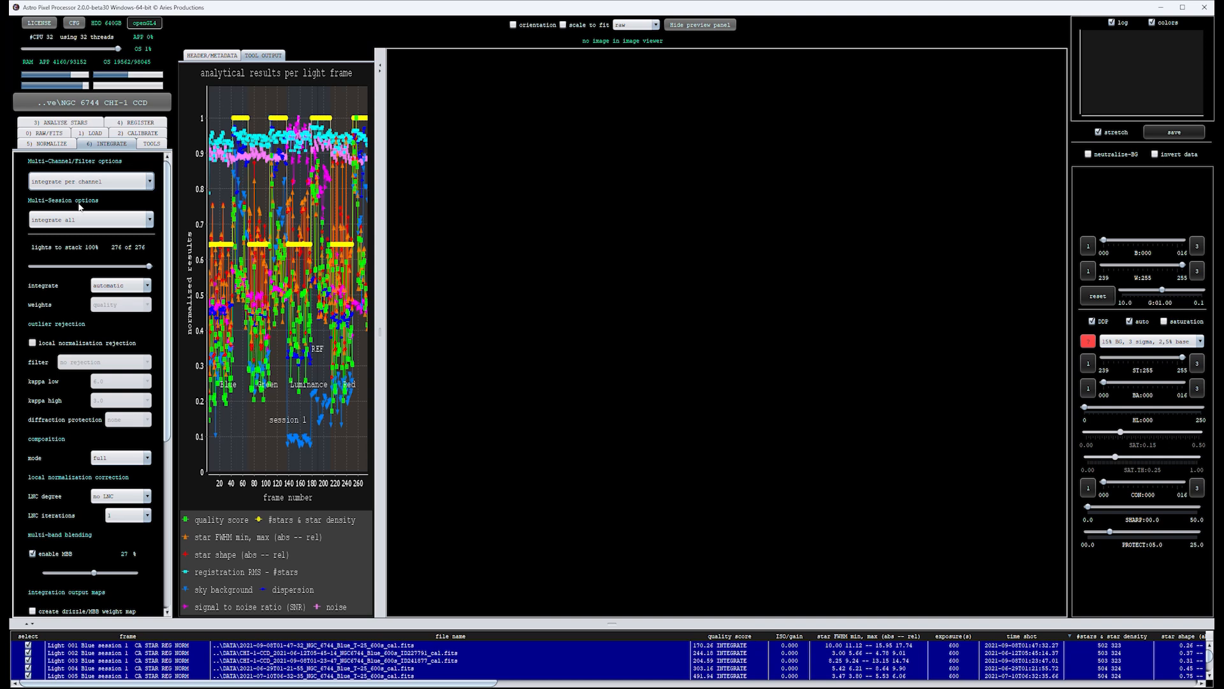
left_click_drag(172, 403, 186, 564)
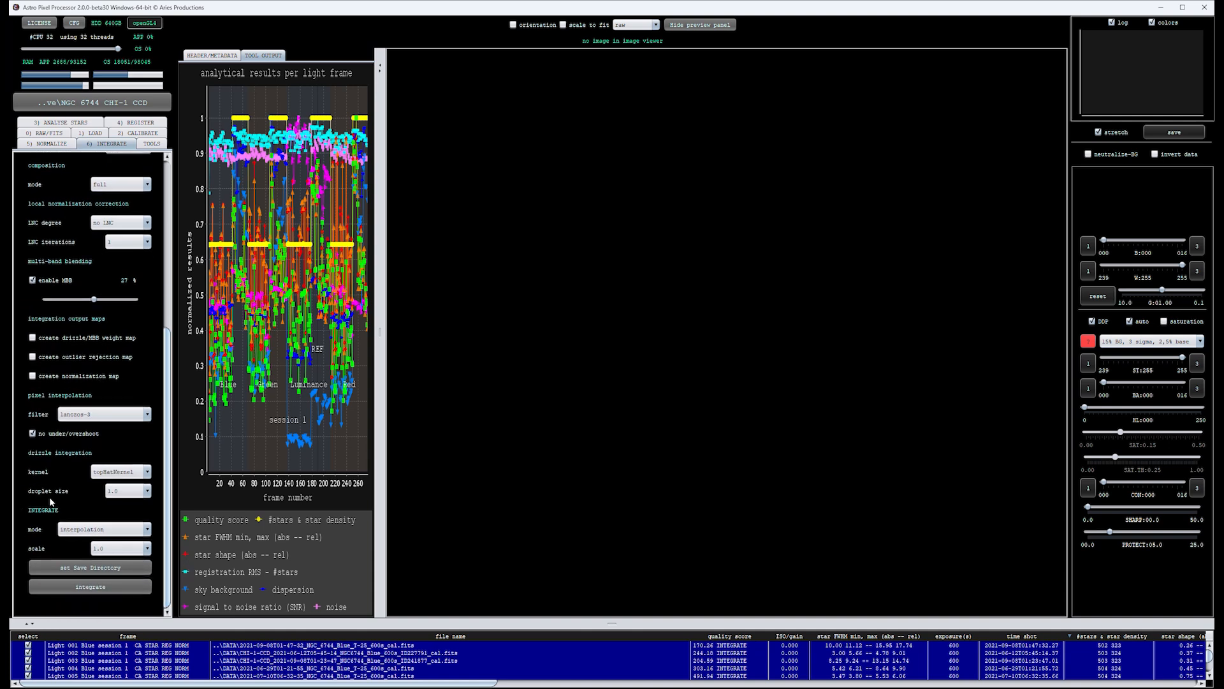
left_click(94, 570)
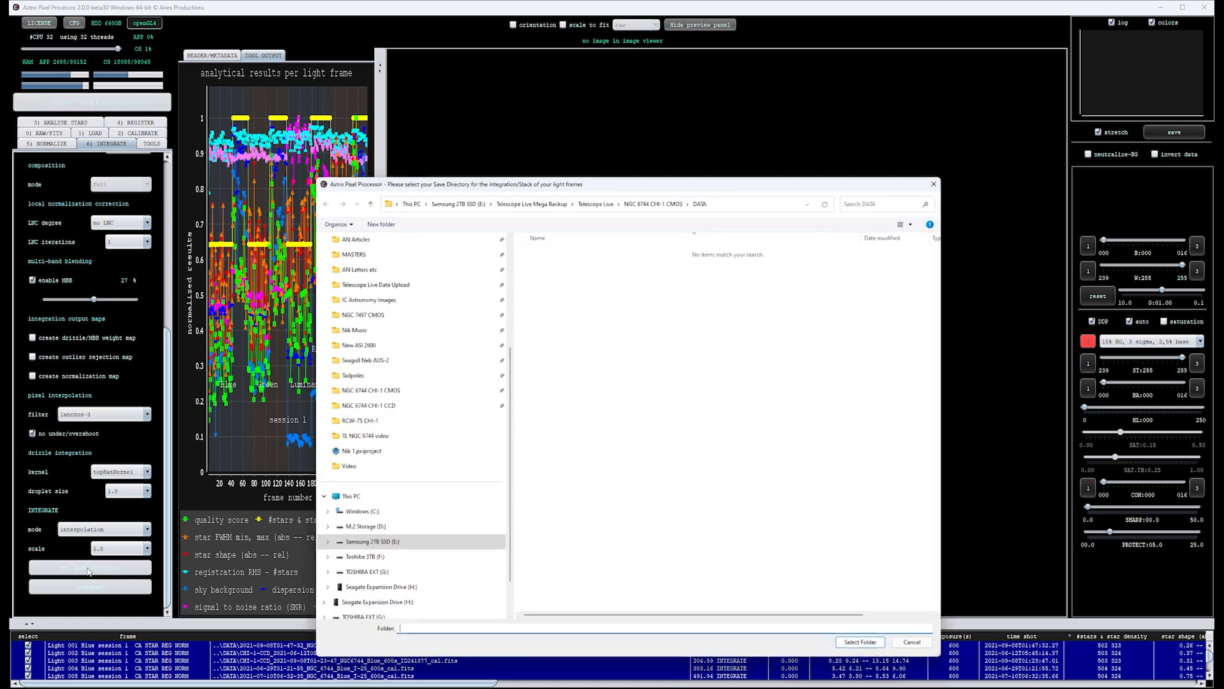
left_click(648, 201)
left_click(646, 269)
double_click(646, 269)
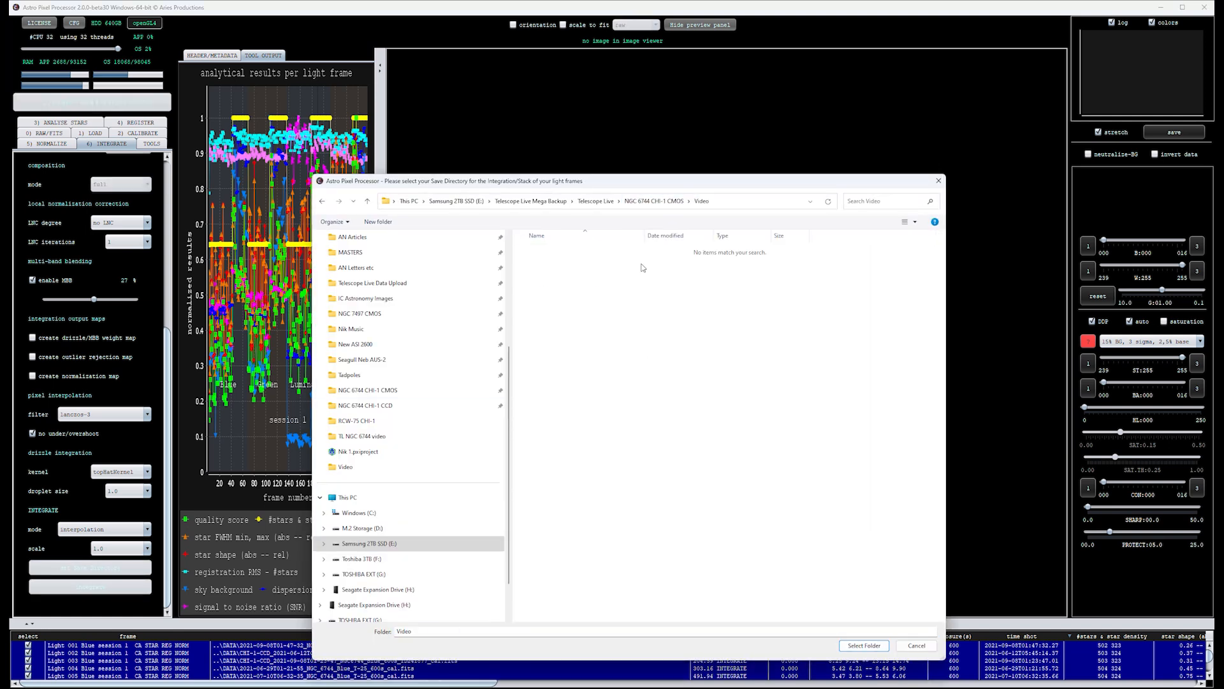
left_click(866, 646)
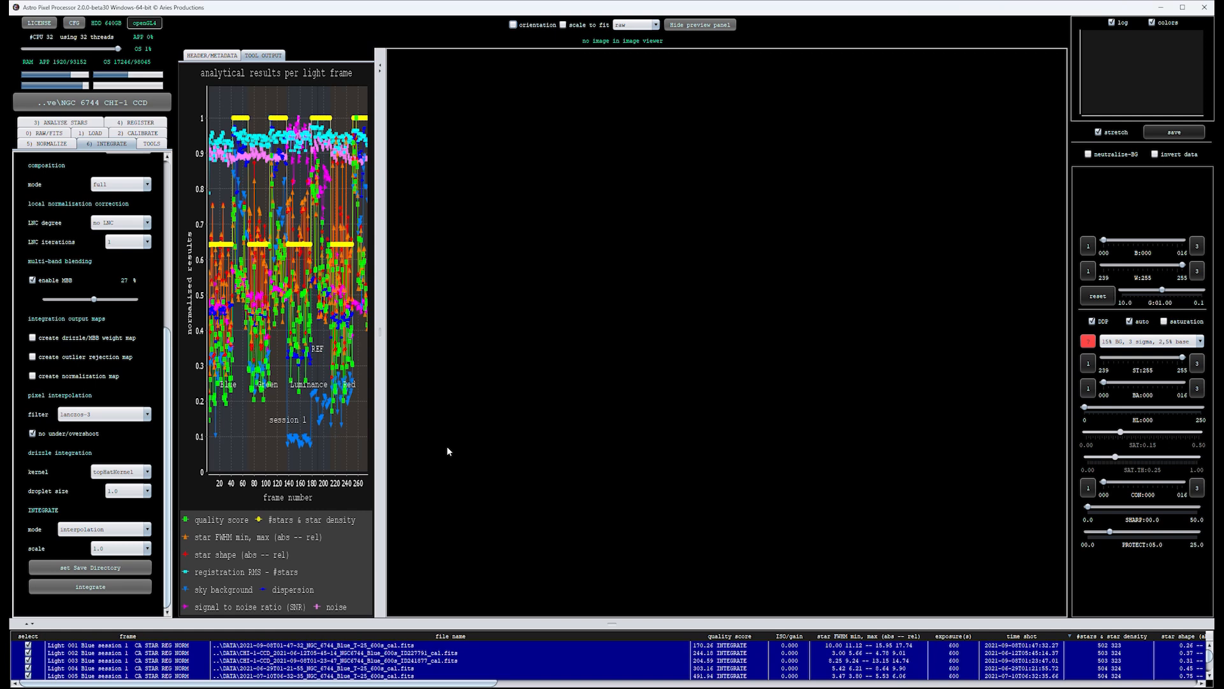
- Integrate the light frames per channel with 6744BIG as the object name
left_click(105, 590)
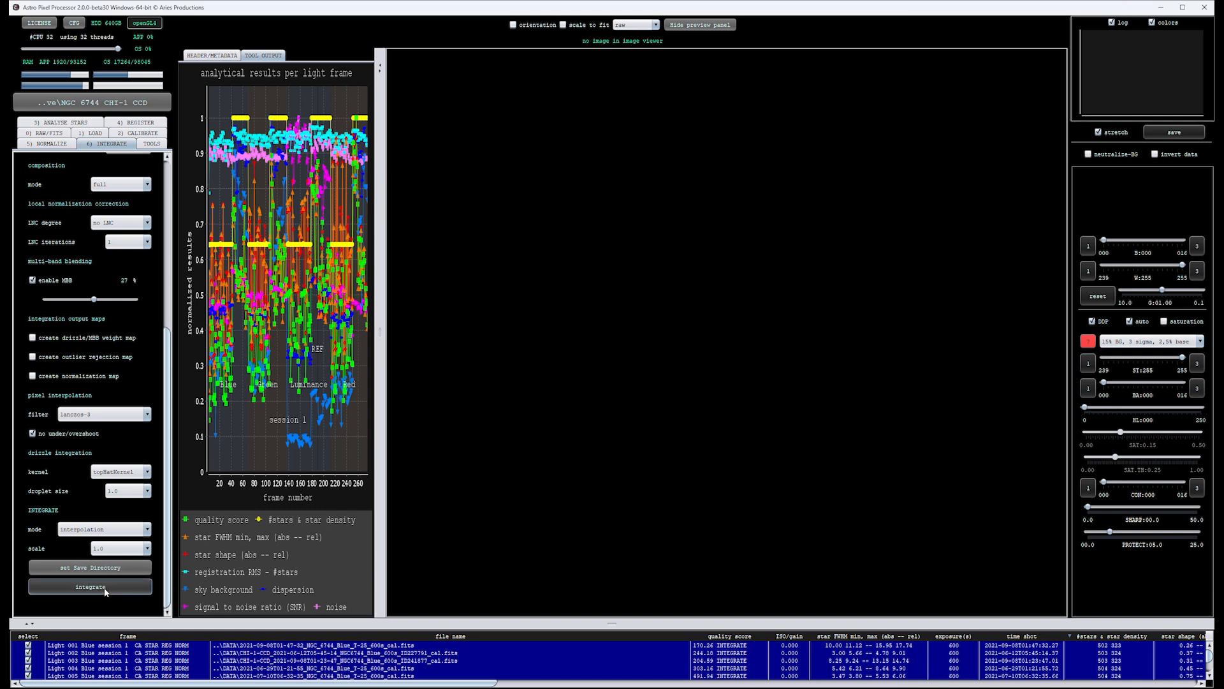
left_click(570, 396)
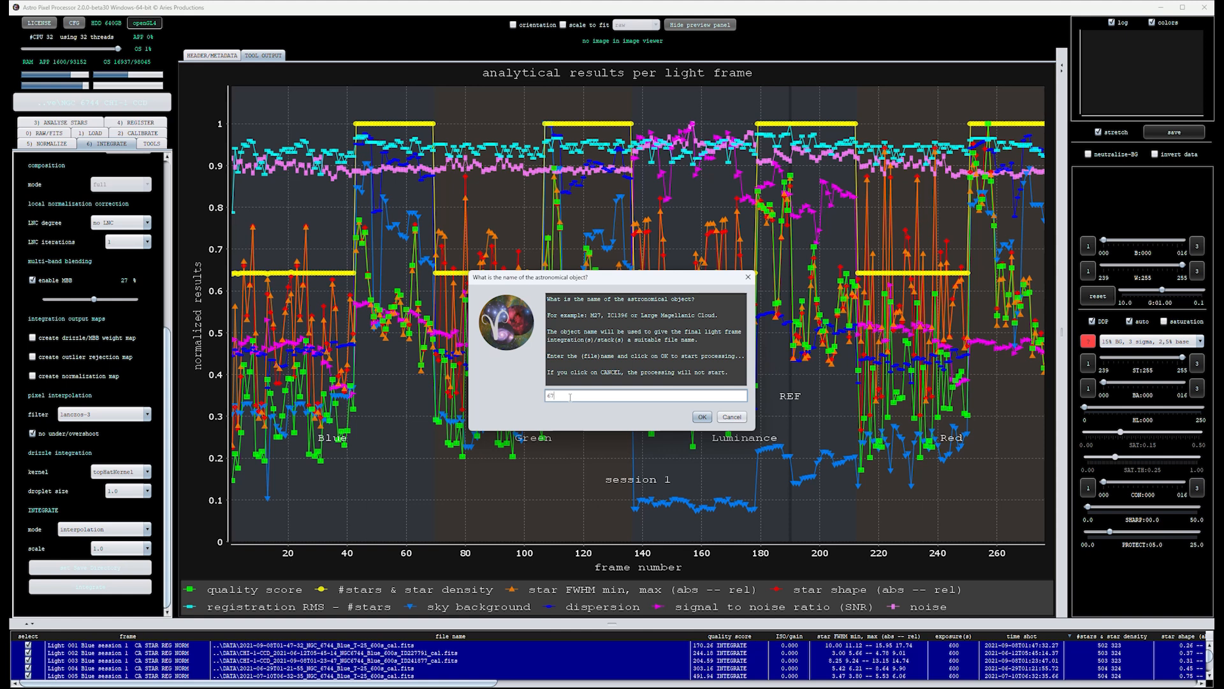
type("6744BIG")
left_click(705, 419)
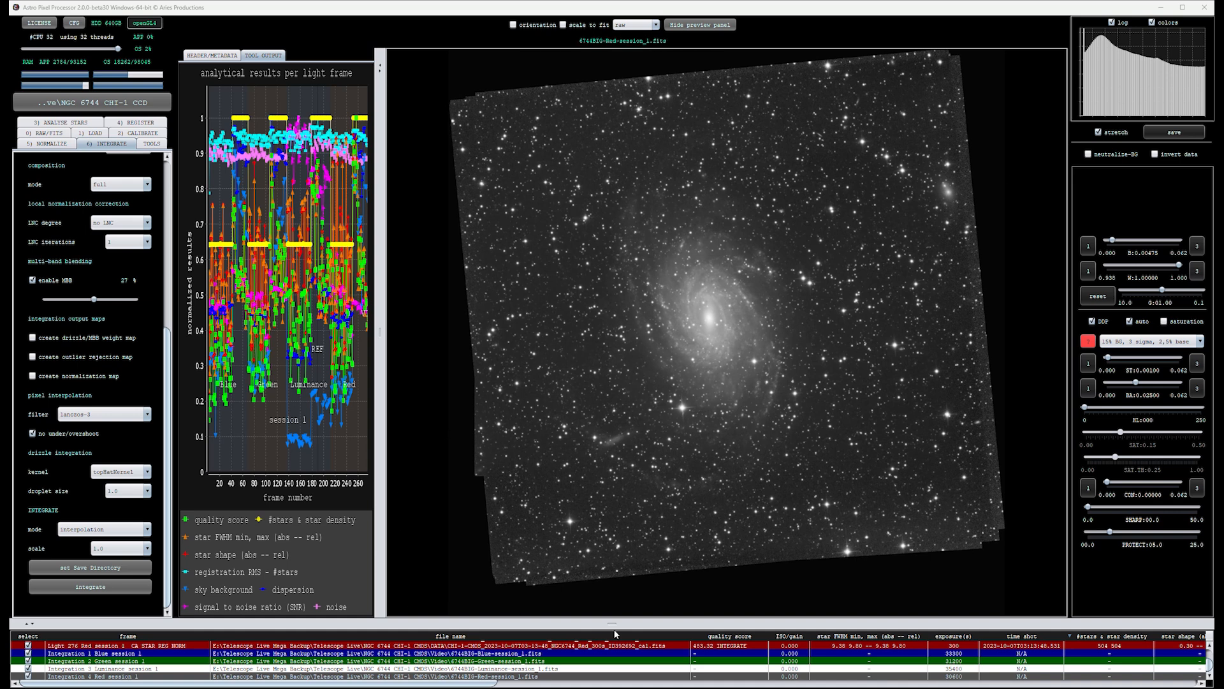
- Enlarge the frame list, load the Luminance integration into the viewer and widen the viewer to inspect the galaxy
left_click_drag(613, 623, 613, 569)
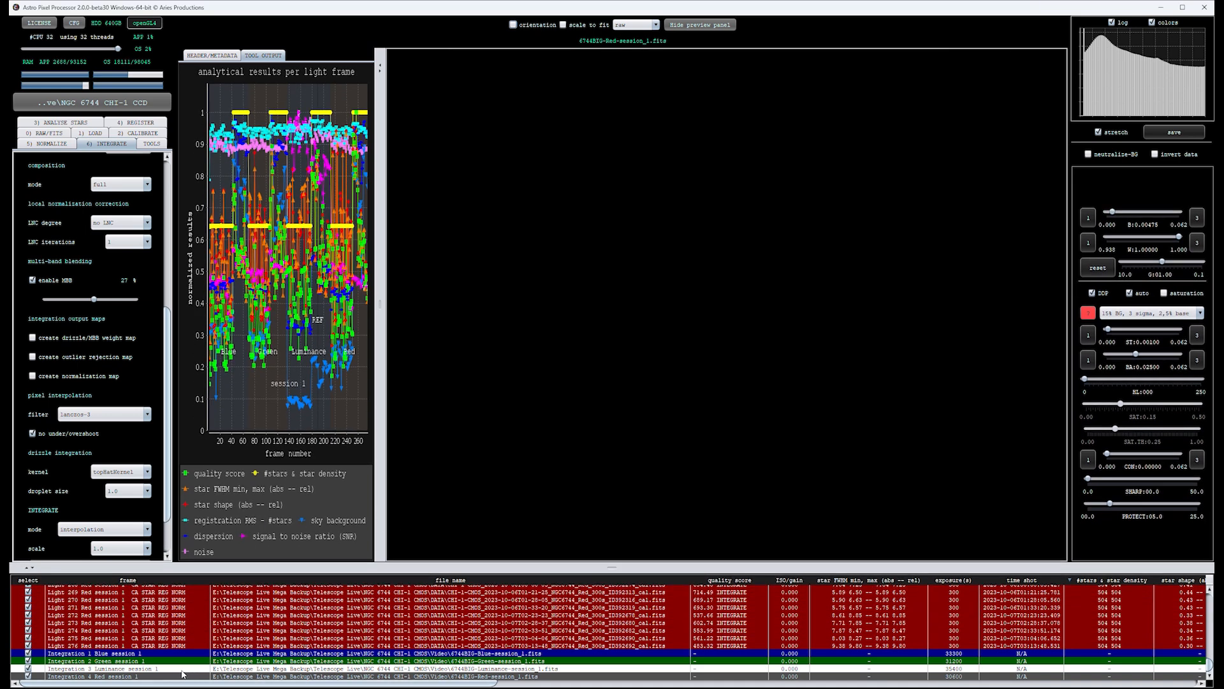
left_click(142, 670)
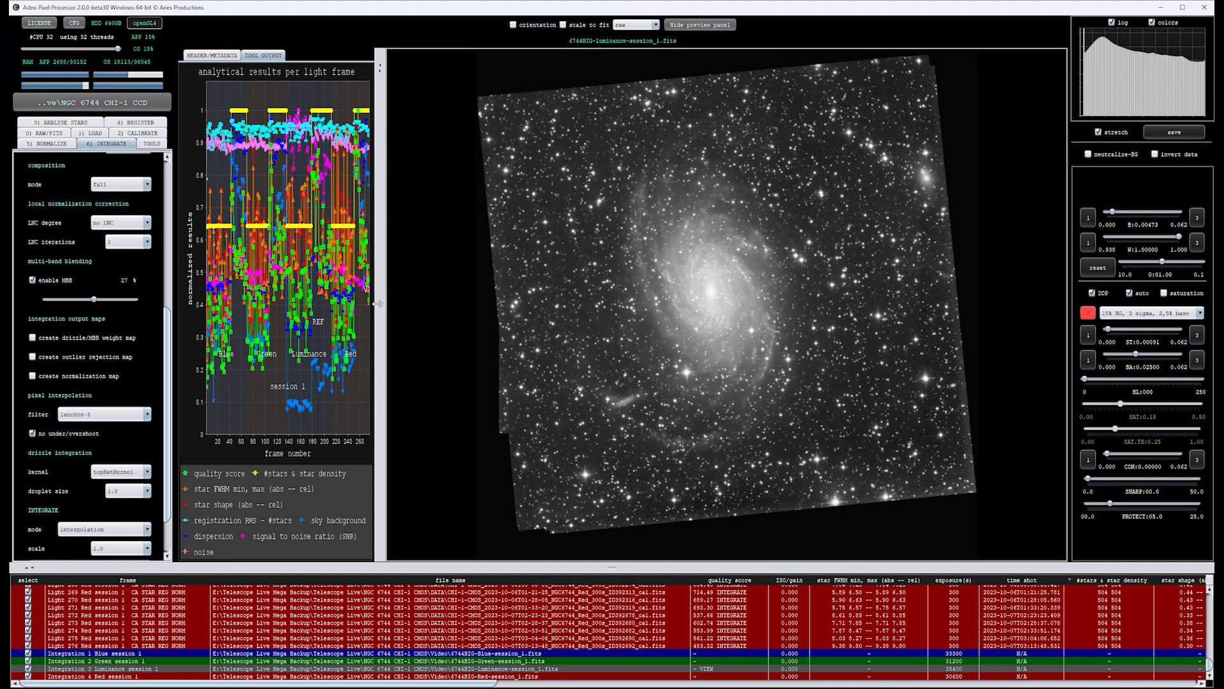
left_click_drag(380, 293, 244, 292)
scroll(641, 308, "up", 2)
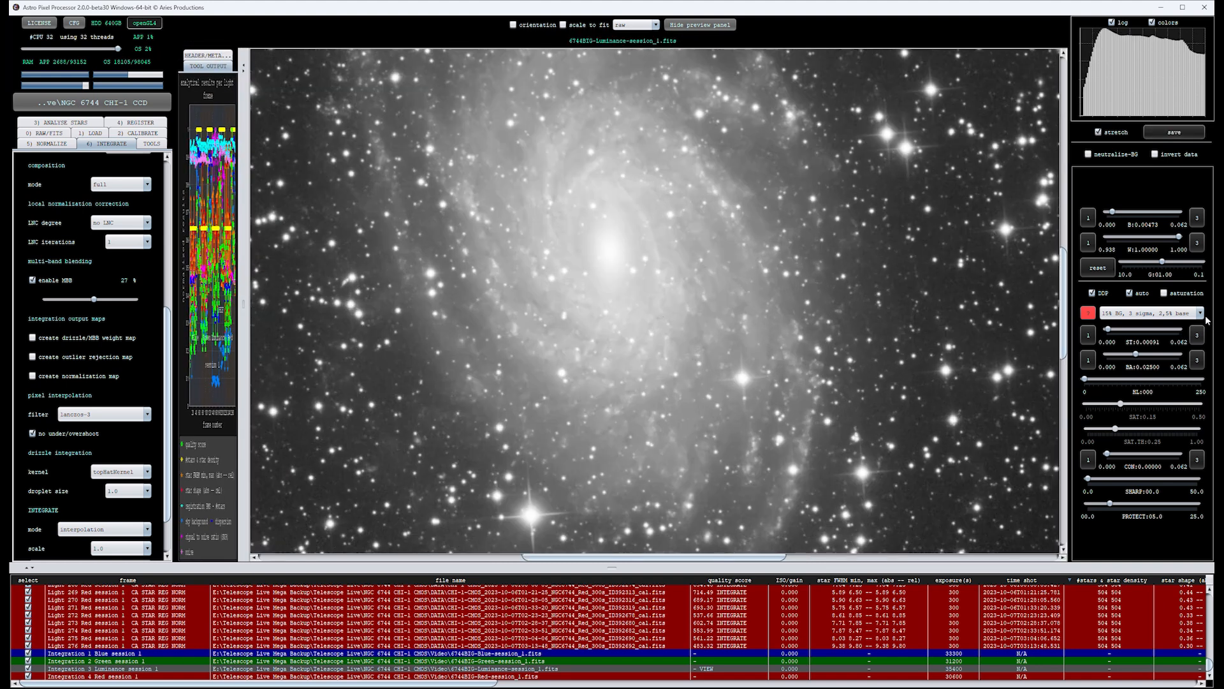
- Set the preview stretch to 10% BG, 3 sigma, 2,5% base and inspect the galaxy in the Luminance integration with the graph hidden
left_click(1181, 313)
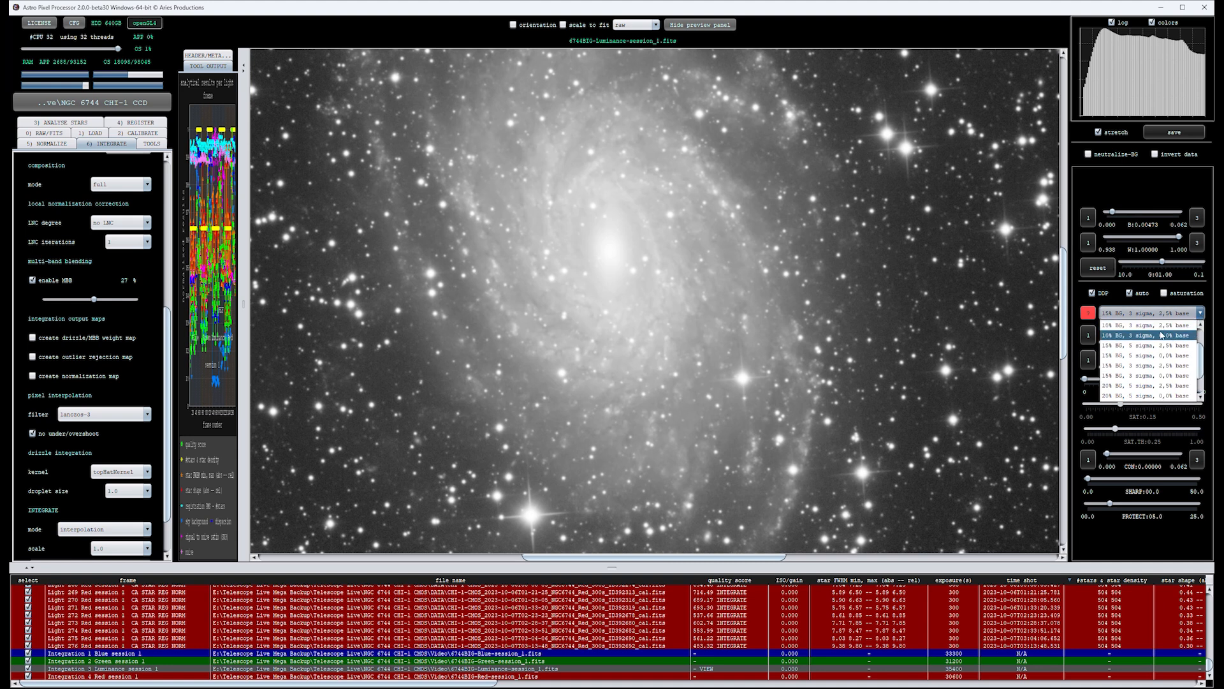
left_click(1174, 325)
scroll(656, 311, "down", 2)
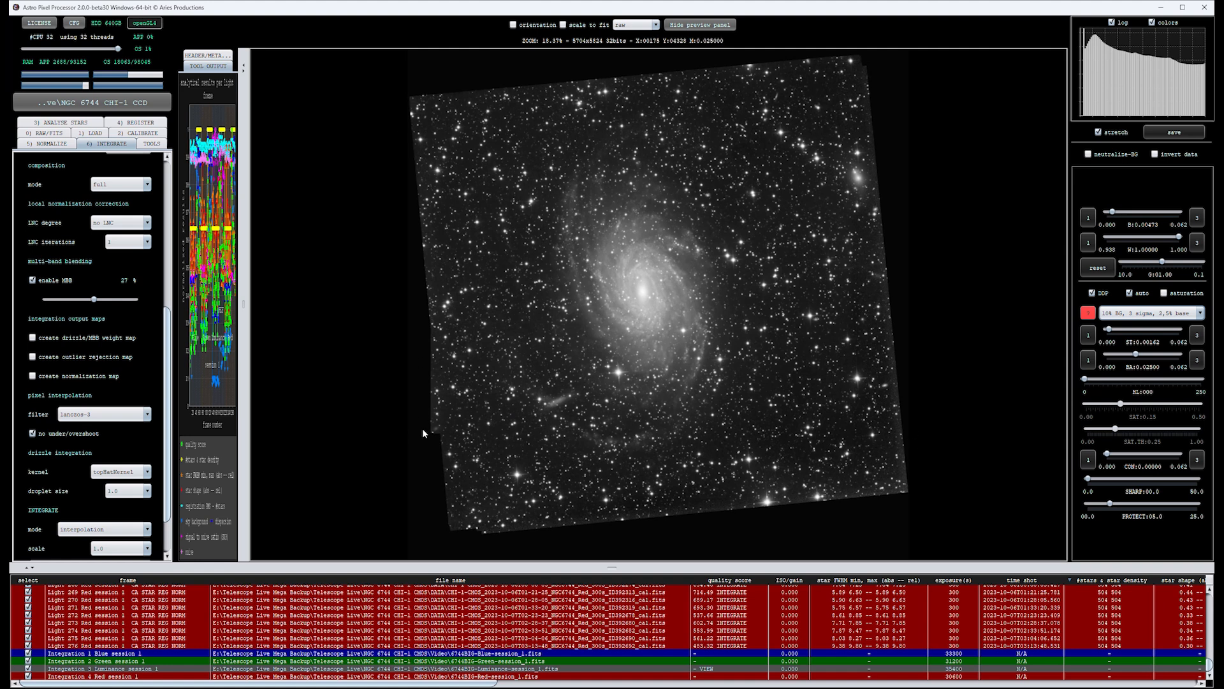
scroll(644, 301, "up", 4)
scroll(625, 284, "down", 3)
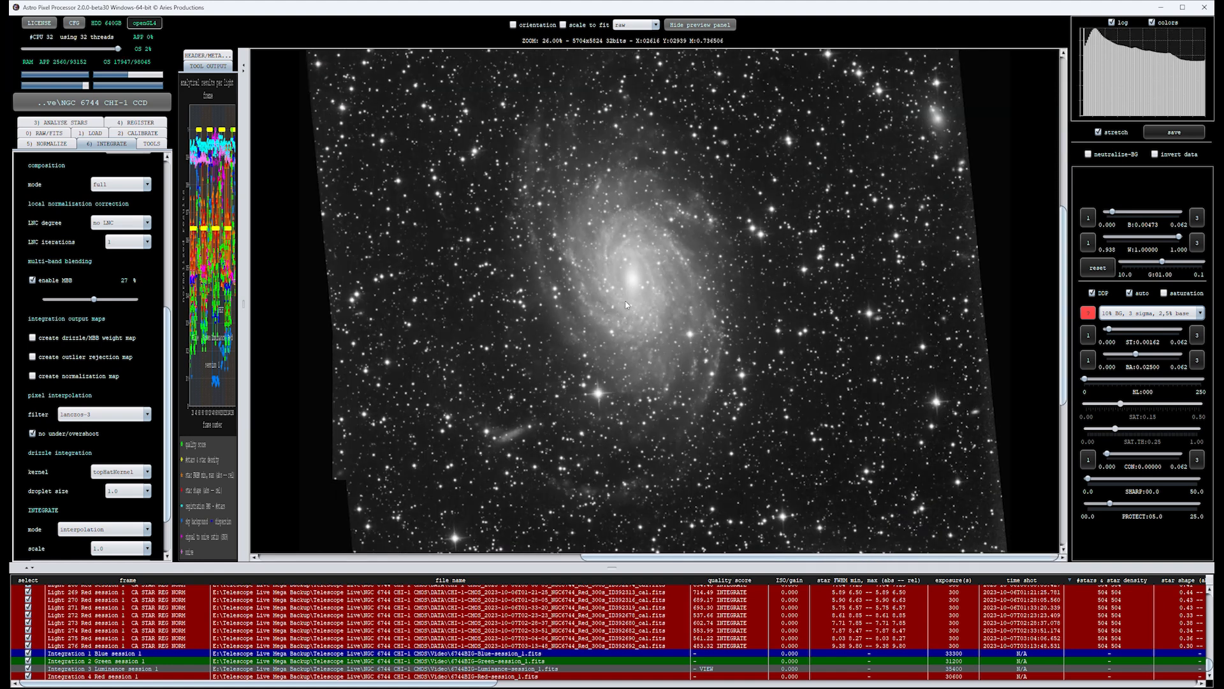
left_click_drag(625, 305, 635, 314)
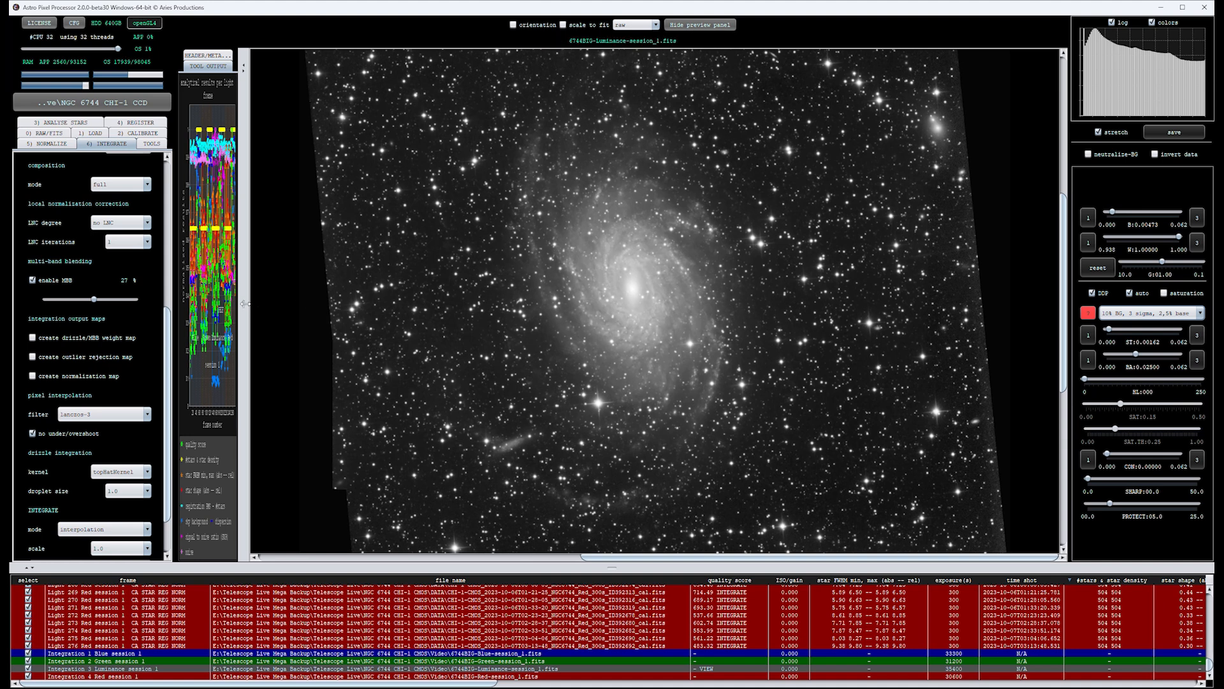
left_click_drag(243, 303, 181, 303)
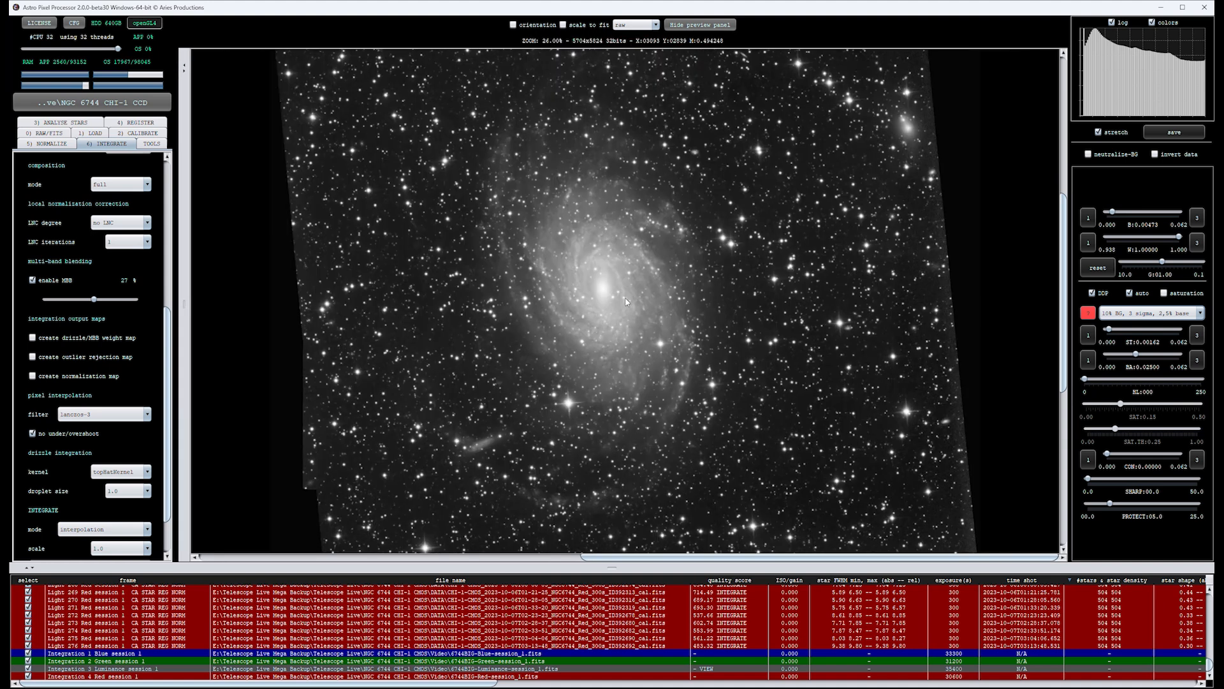
- Start the combine RGB tool and choose the RGB 1 composite formula
left_click(152, 144)
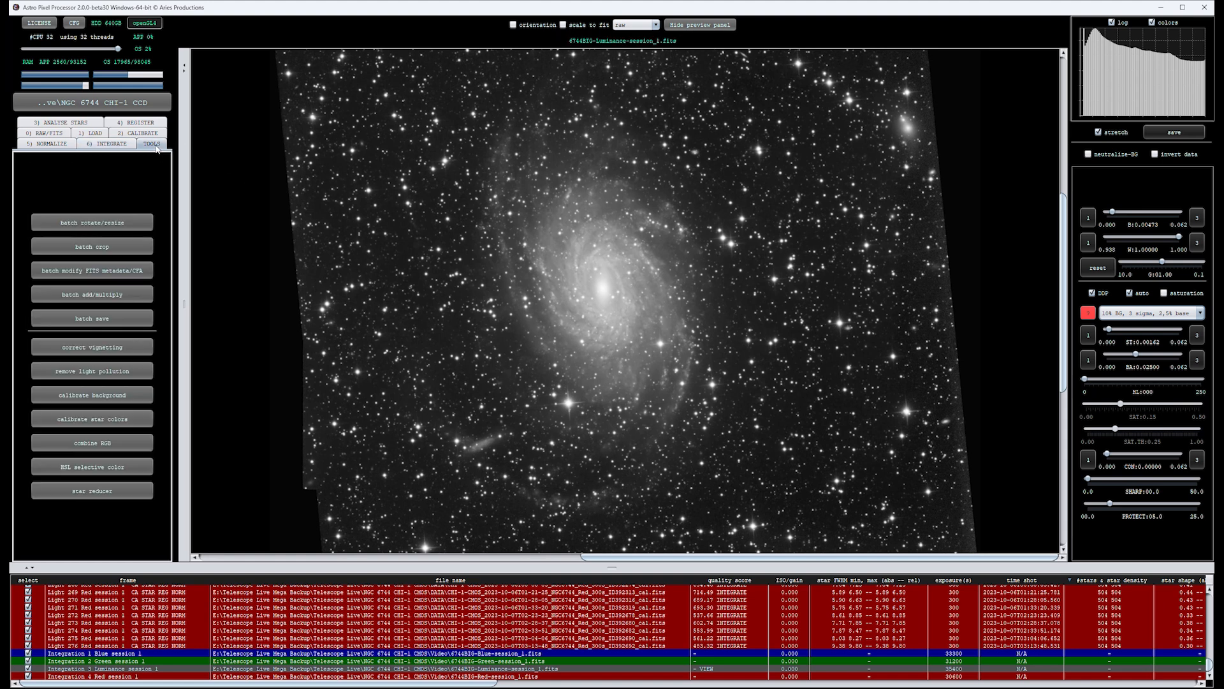
left_click(111, 444)
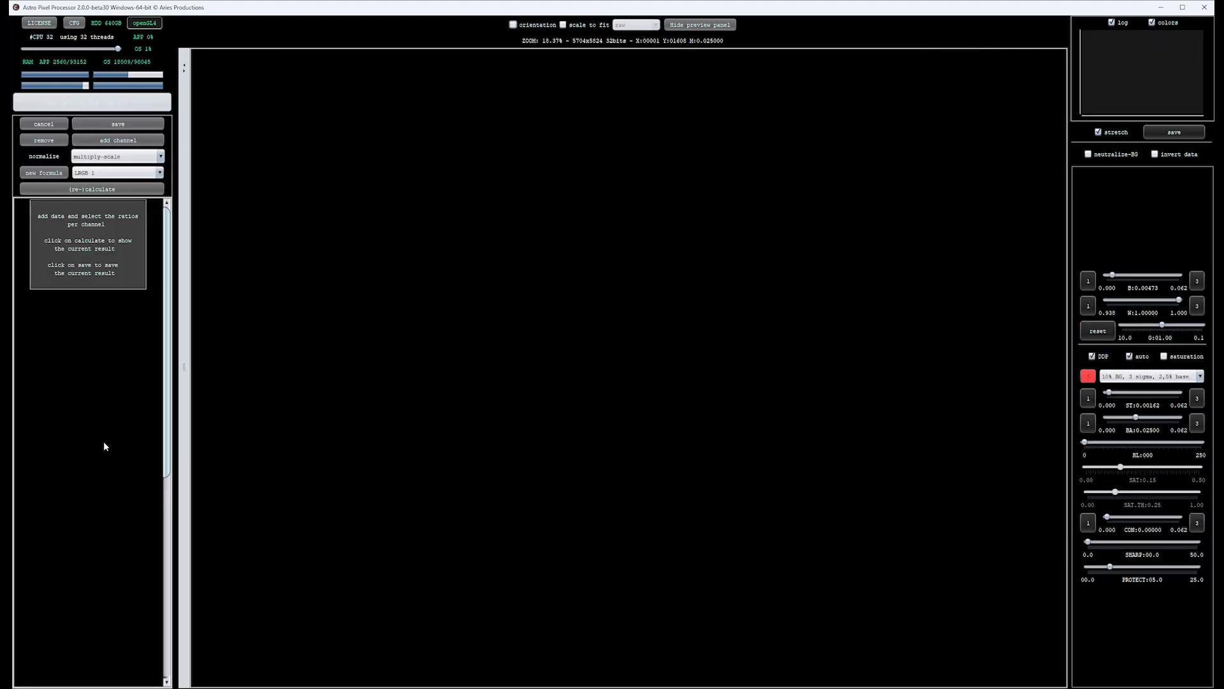
left_click(159, 173)
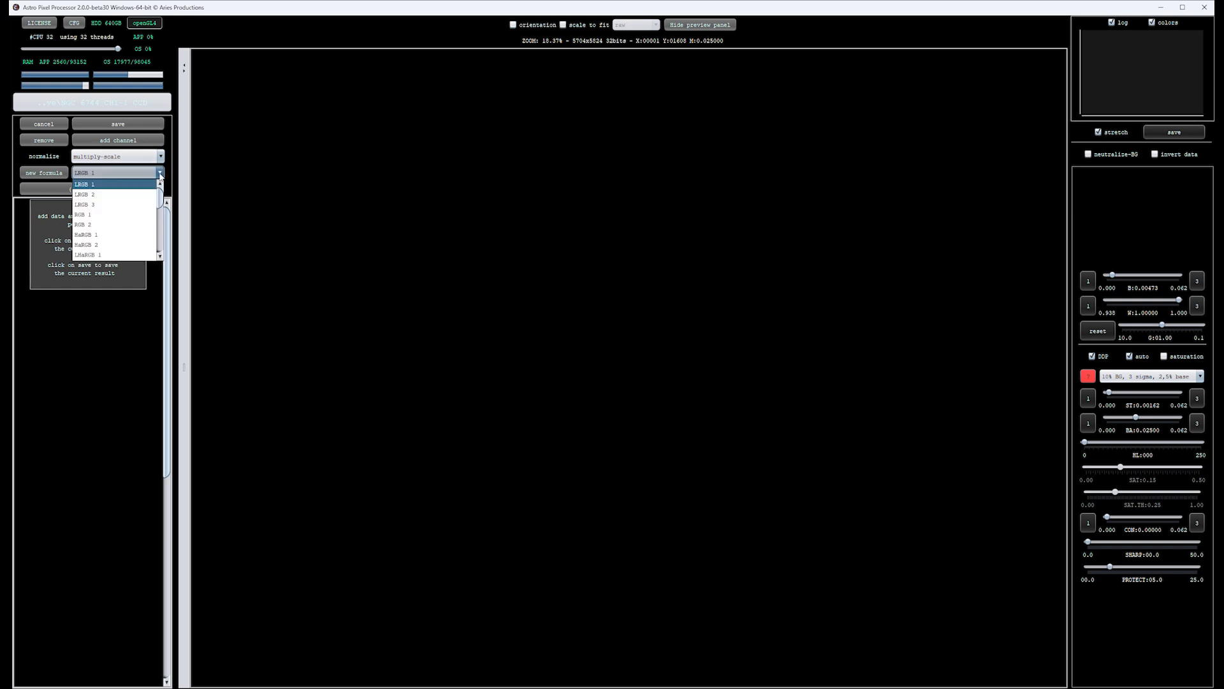
left_click(101, 214)
- Add the 6744BIG Blue, Green and Red session_1 integrations as channels, assigned to the Blue, Green and Red filters
left_click(113, 142)
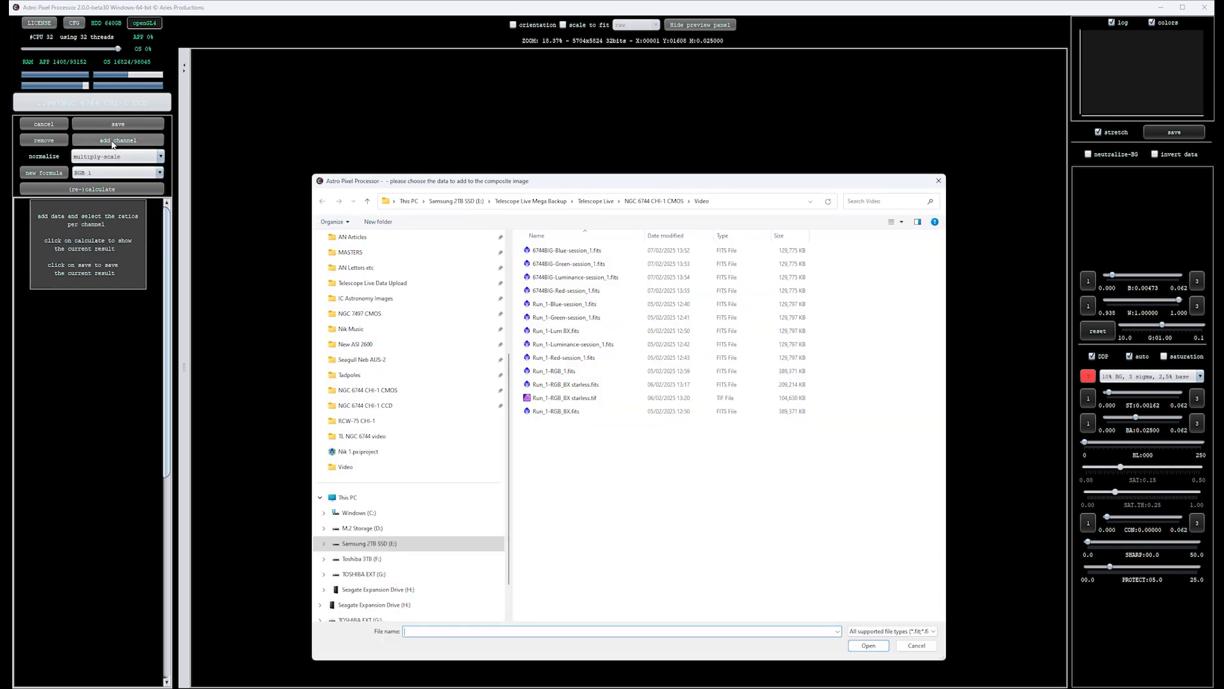
left_click(557, 292)
left_click(561, 251, "shift")
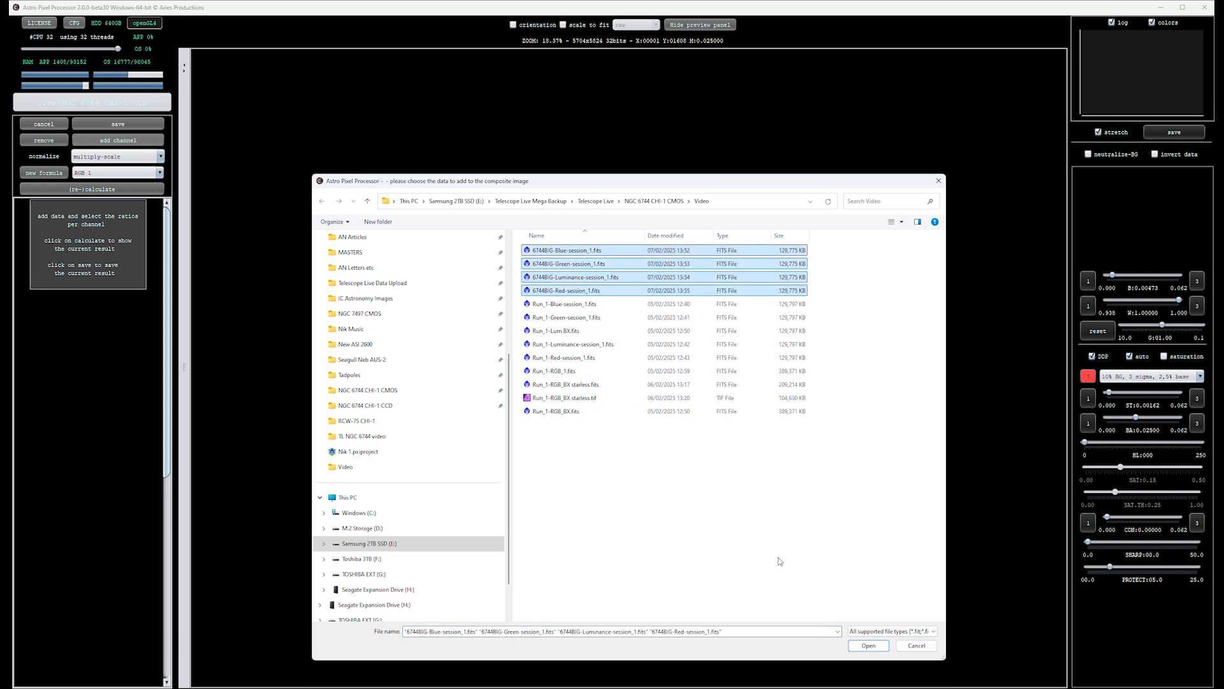
left_click(581, 275, "ctrl")
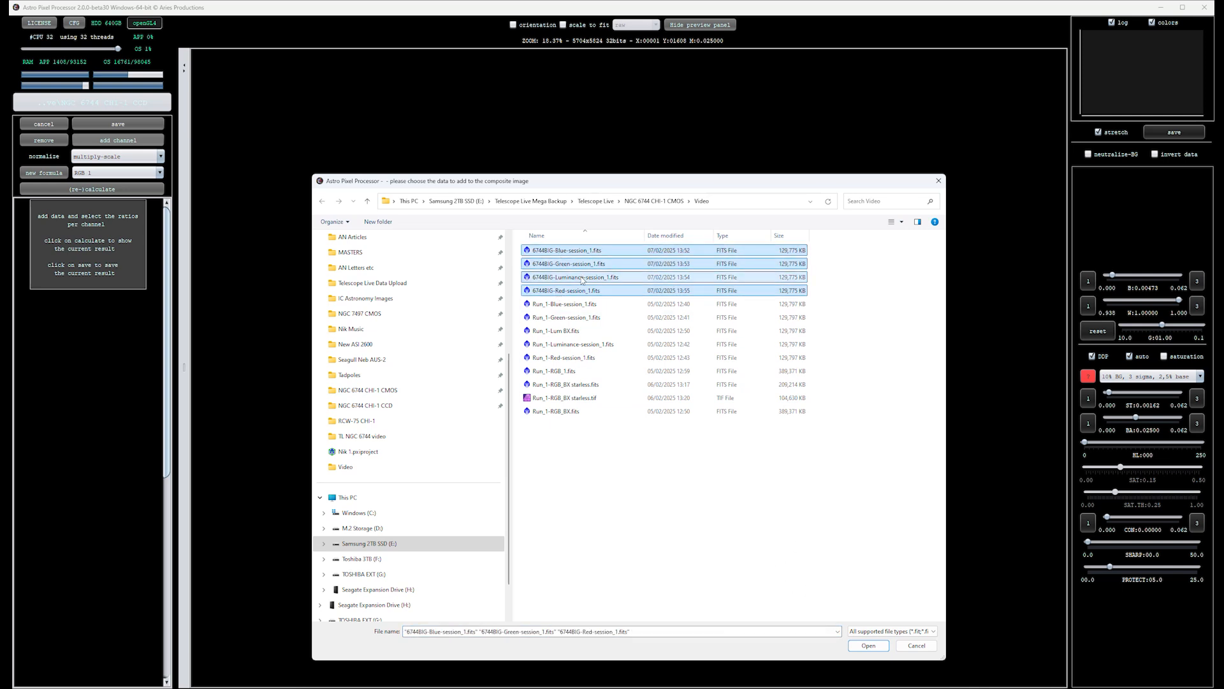
left_click(883, 644)
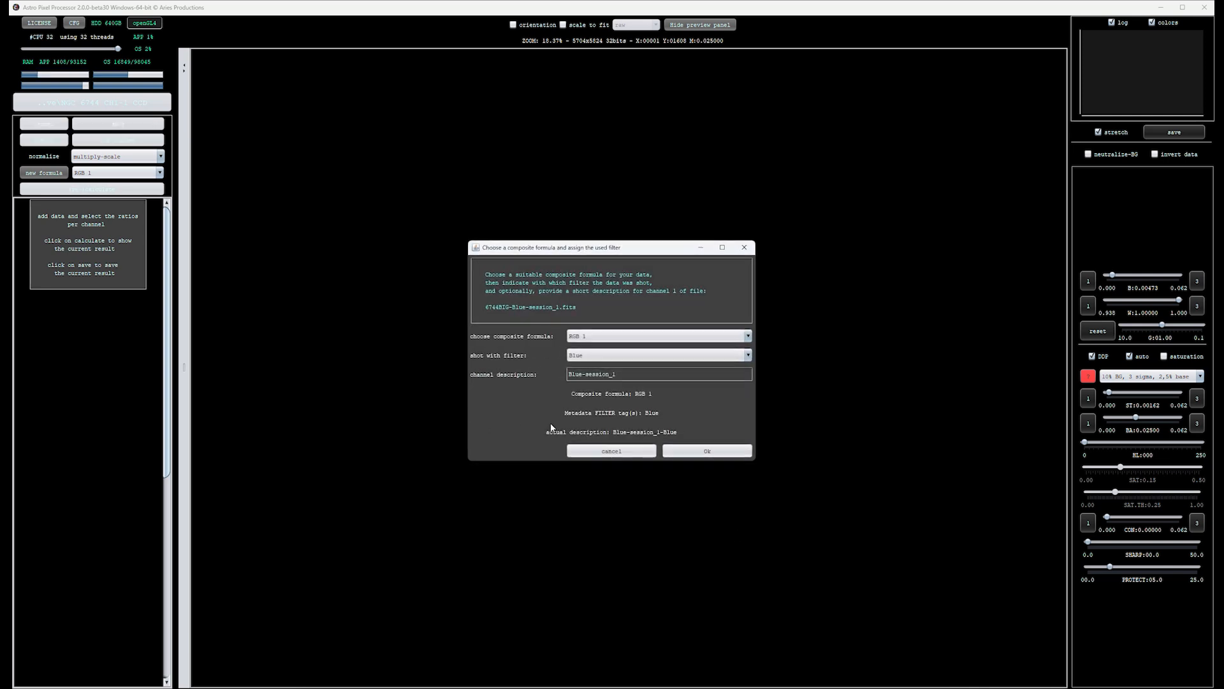
left_click(695, 452)
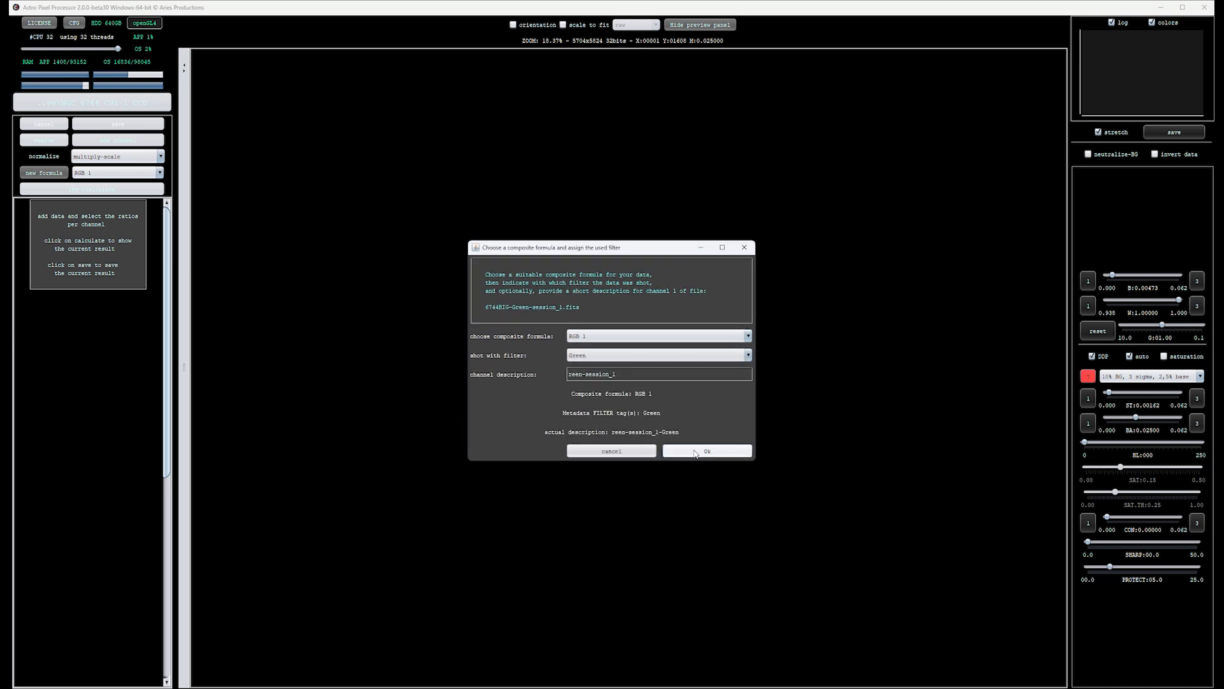
left_click(696, 452)
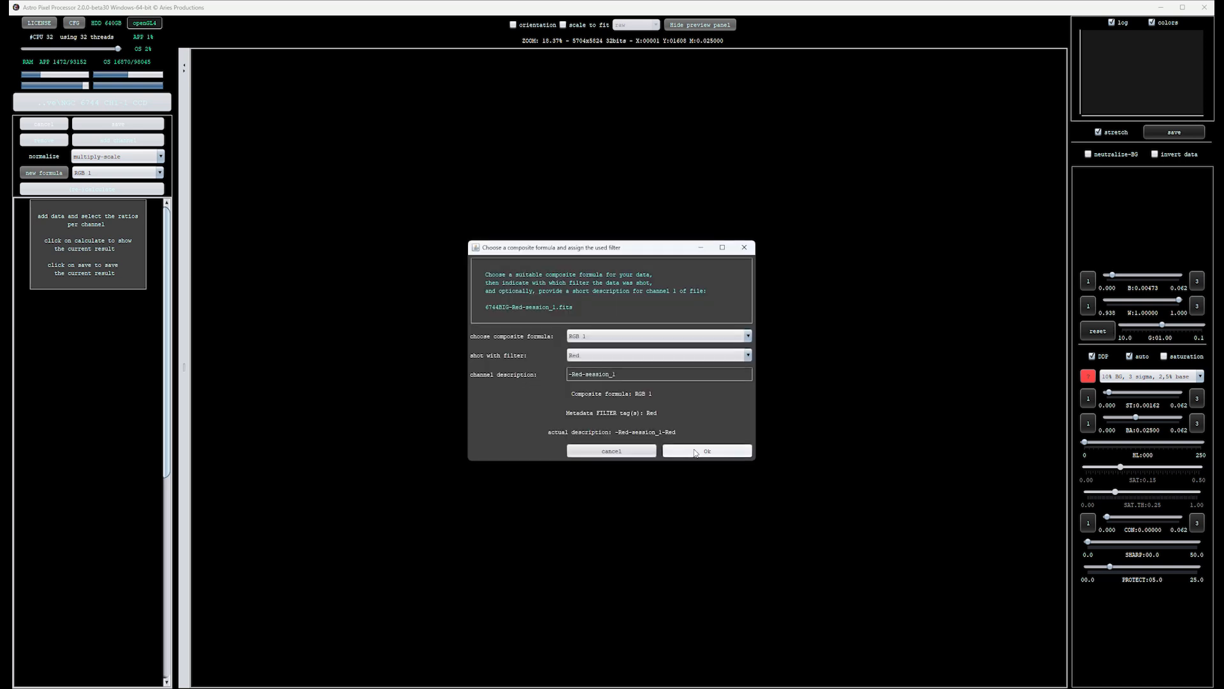
left_click(695, 452)
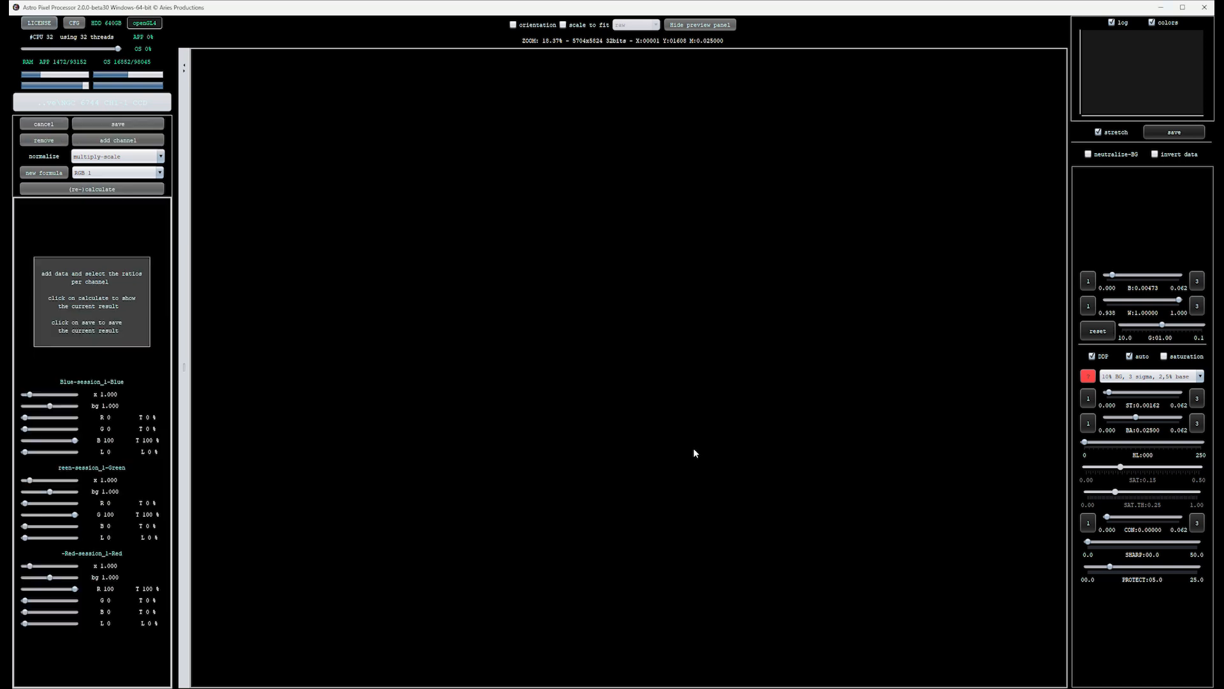
- Calculate the RGB composite and save it as 6744BIG-RGB 1 in FITS format with 32 bits floats in the Video folder
left_click(109, 189)
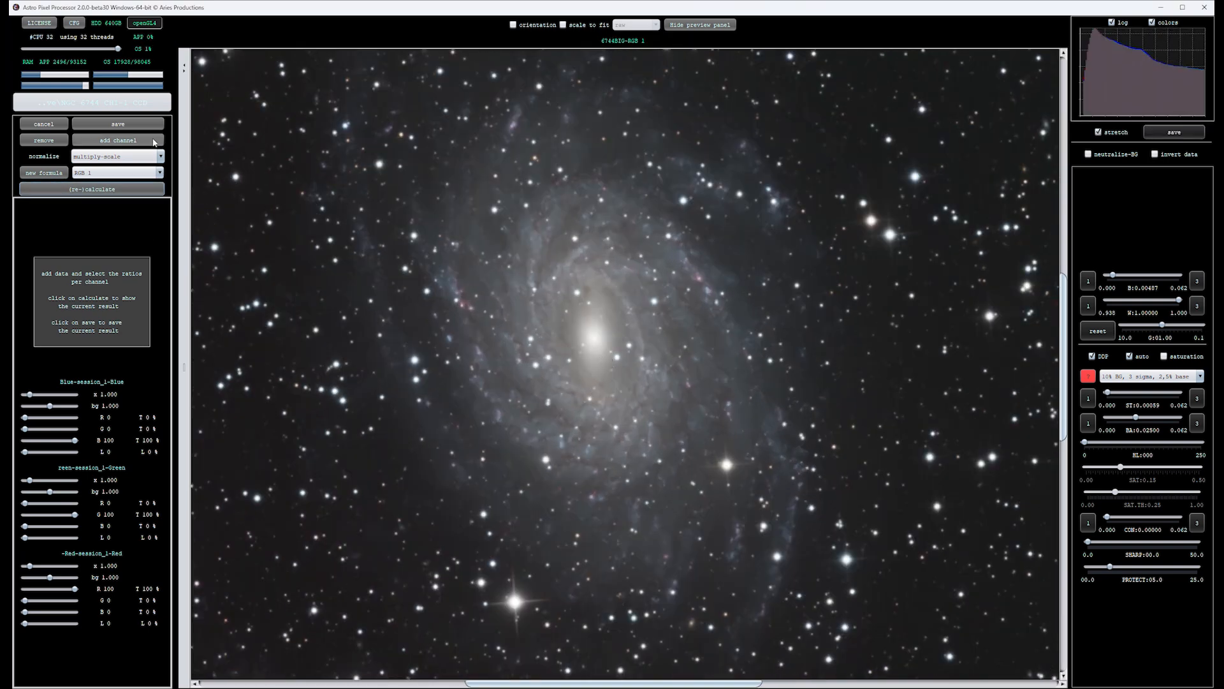
left_click(128, 127)
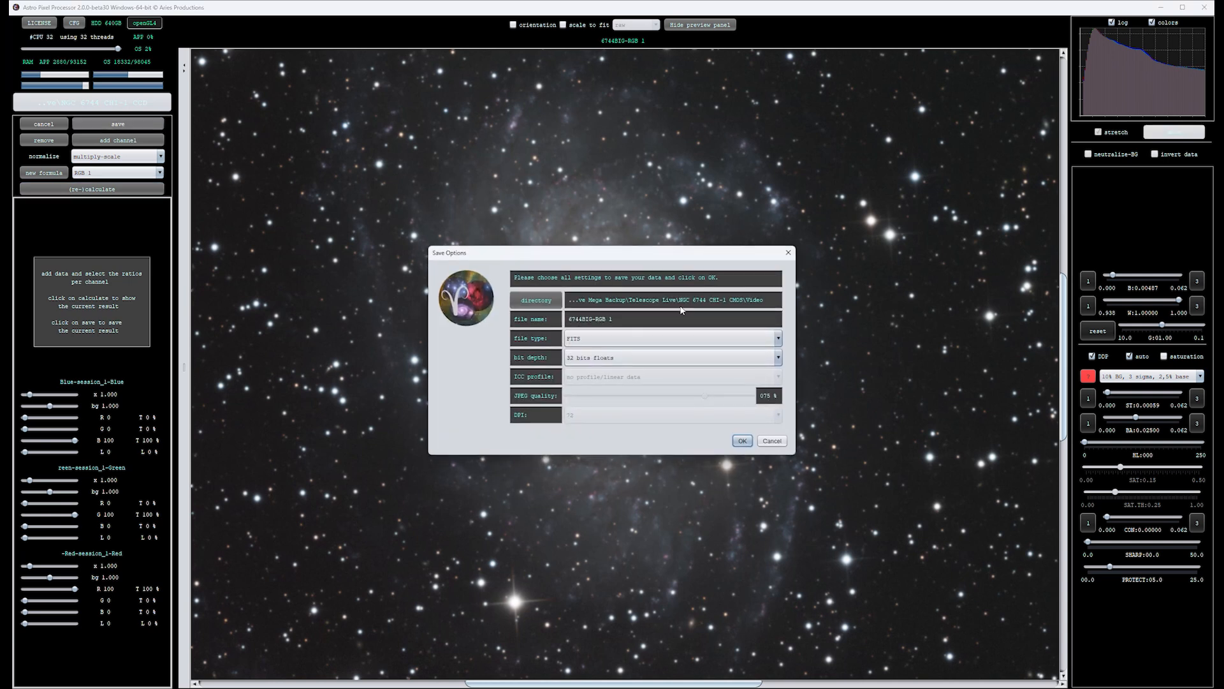
left_click(739, 440)
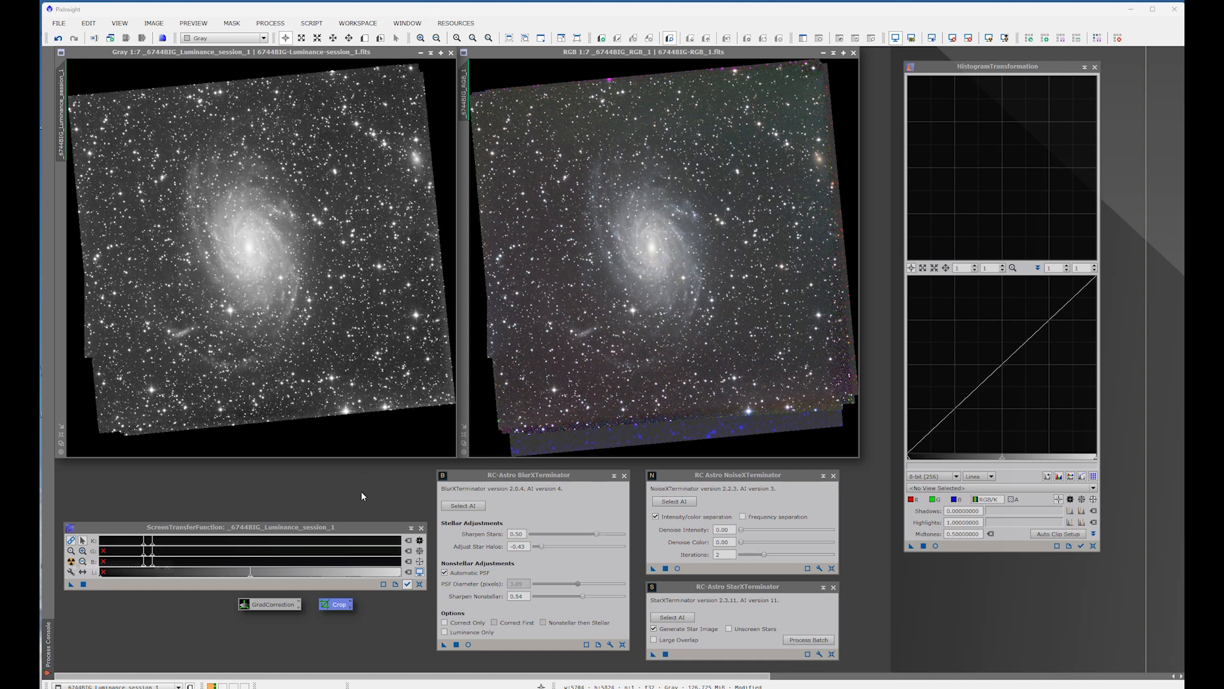
- Start DynamicCrop and frame an area of about 4823 x 4116 px around the galaxy in the Luminance image, excluding the ragged edges
double_click(340, 605)
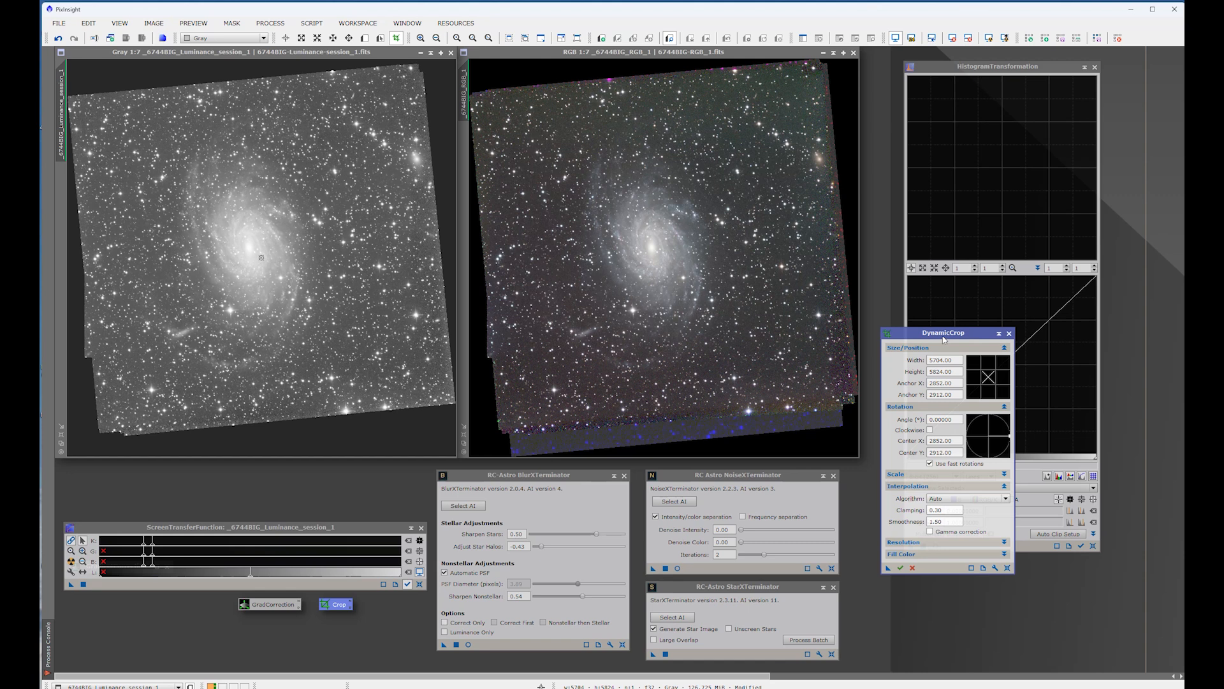
left_click_drag(944, 340, 945, 329)
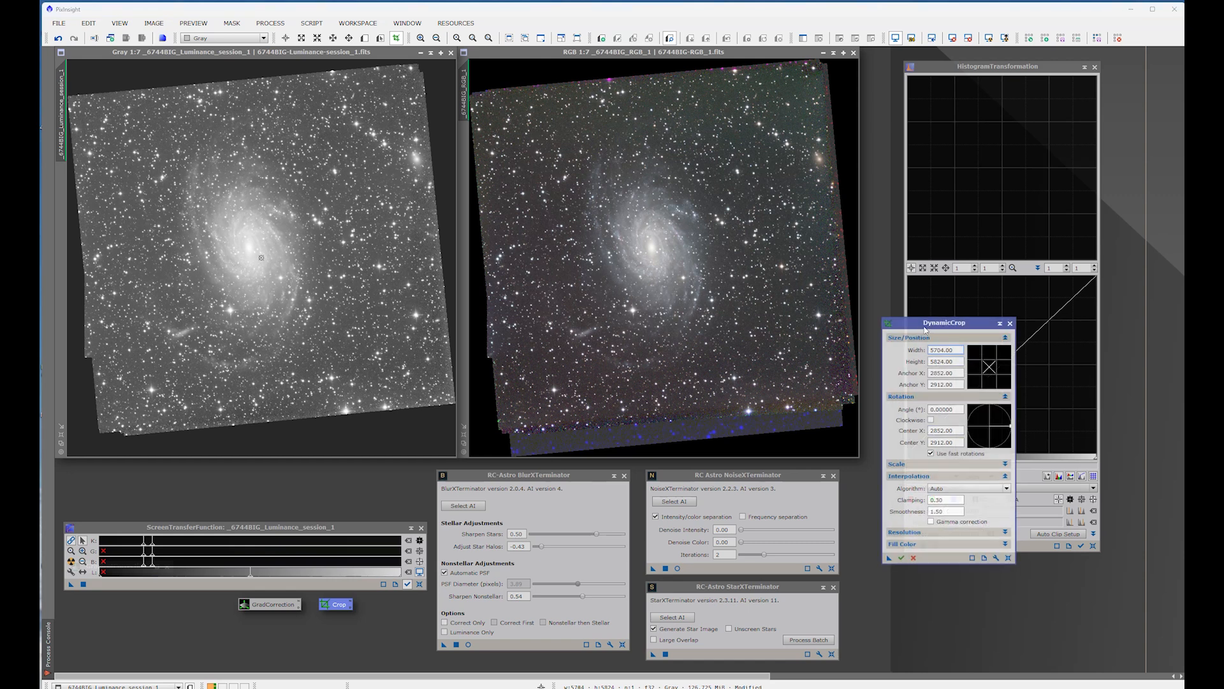
left_click(106, 120)
left_click_drag(92, 119, 426, 400)
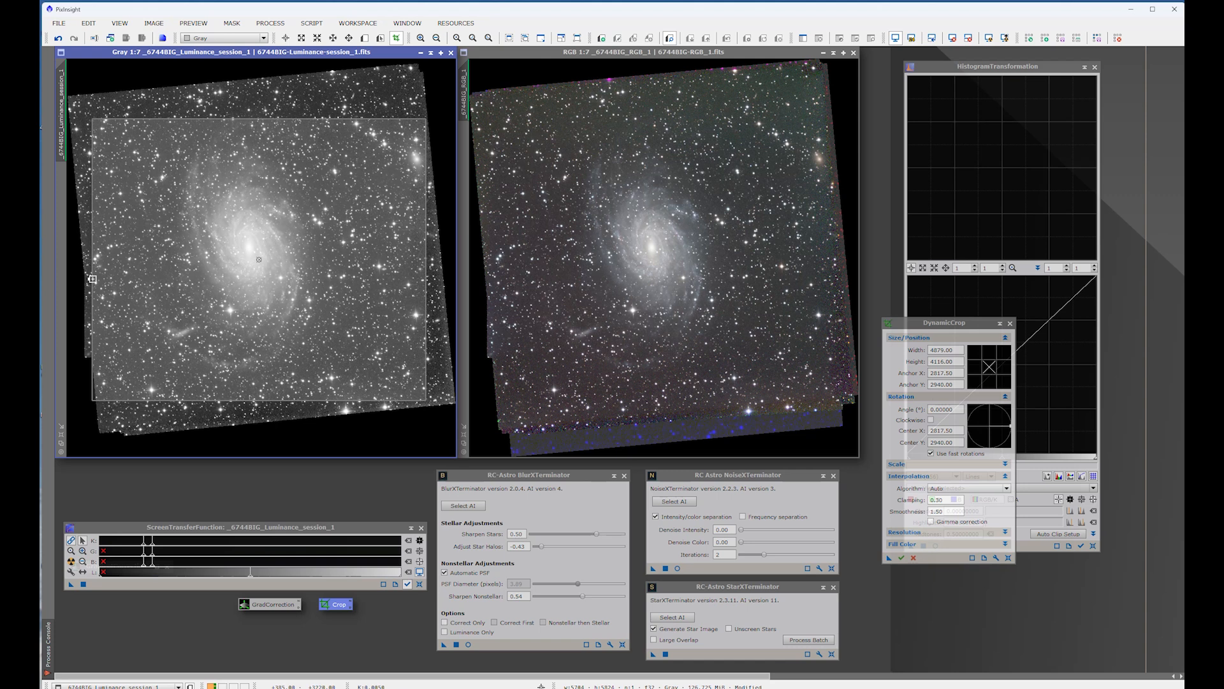
left_click_drag(92, 273, 96, 273)
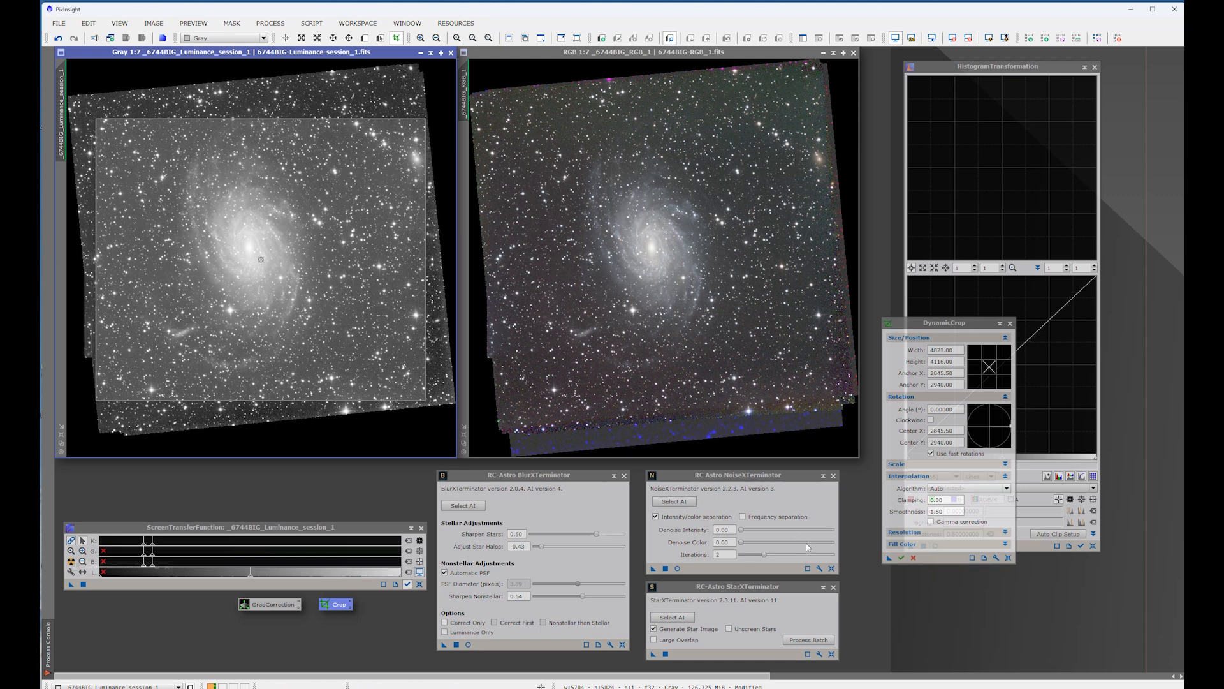
- Apply the same crop frame to the RGB image and execute it on the Luminance image
left_click_drag(889, 560, 678, 319)
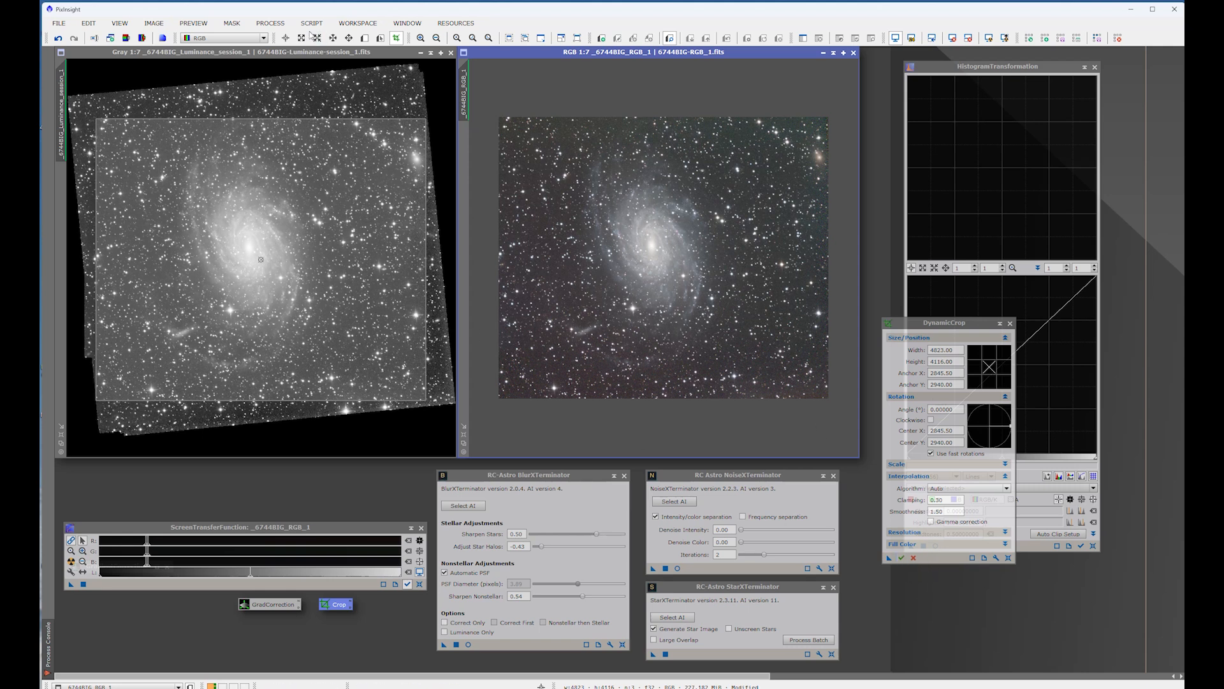
left_click(310, 61)
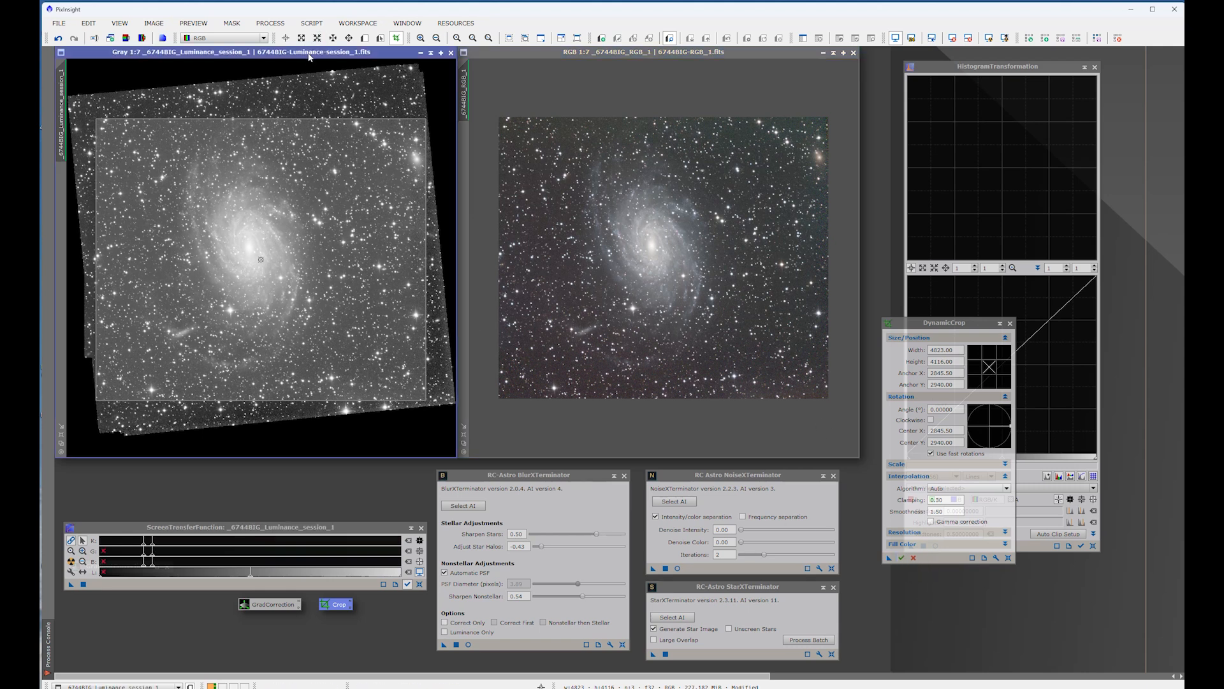
left_click(901, 557)
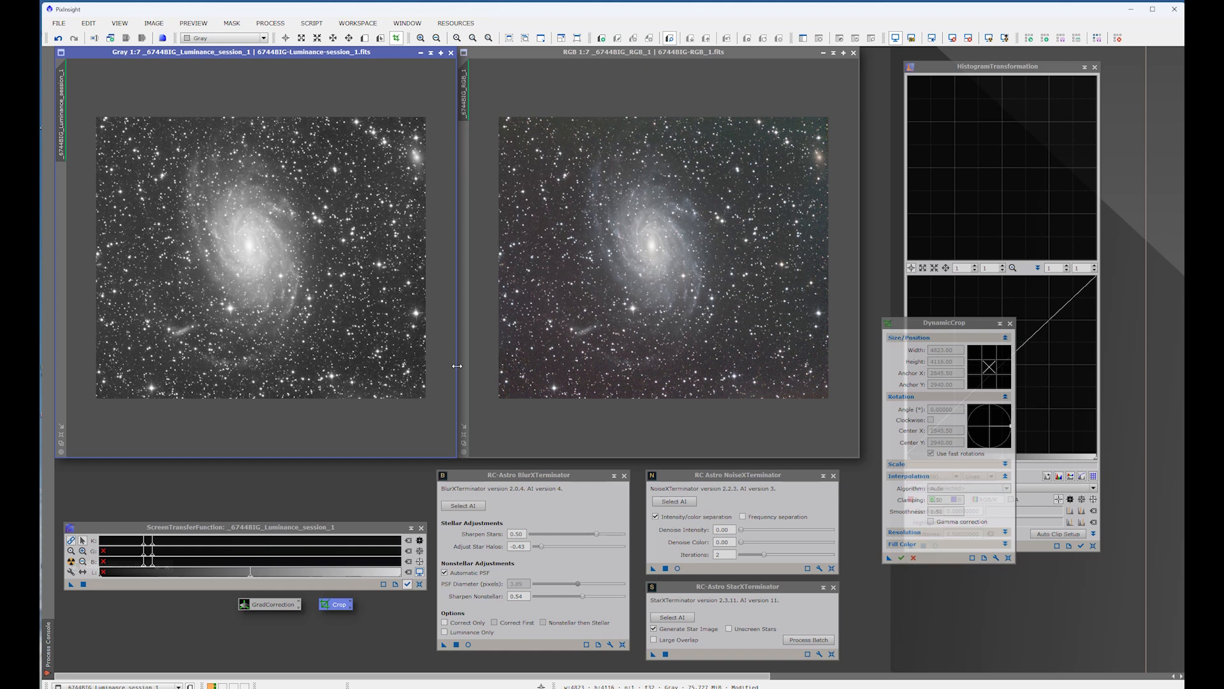
- Sharpen the Luminance image with BlurXTerminator at its present settings and compare the galaxy detail before and after
scroll(259, 272, "up", 2)
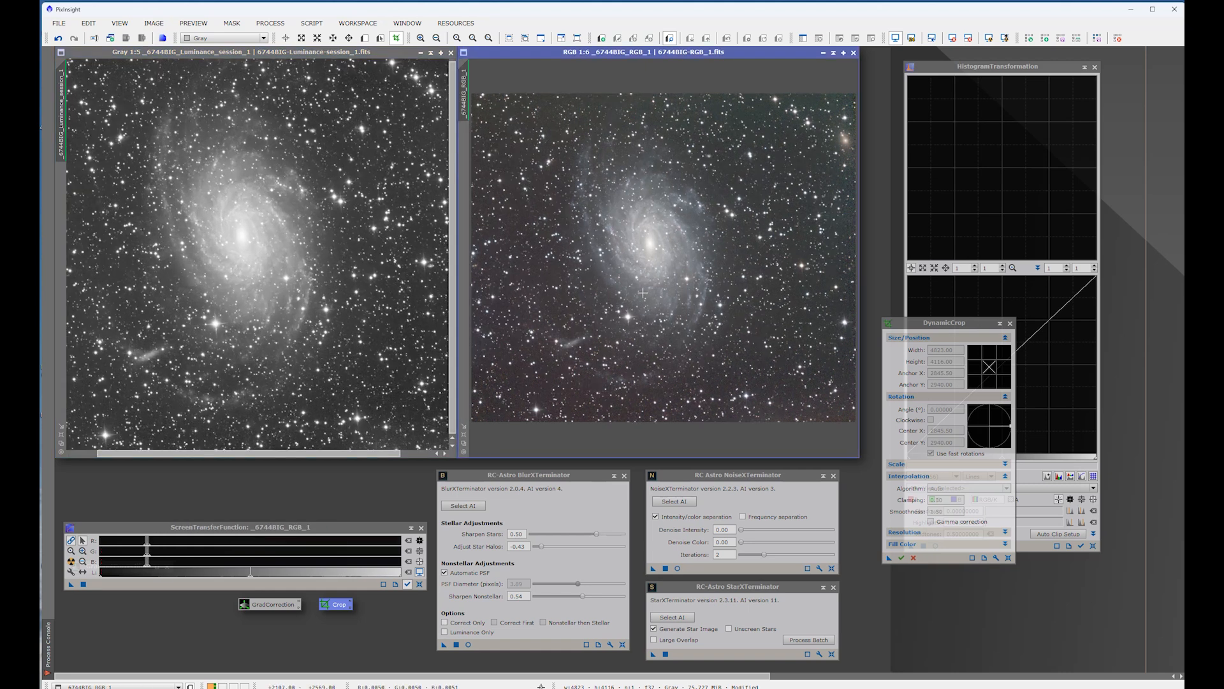
scroll(644, 281, "up", 3)
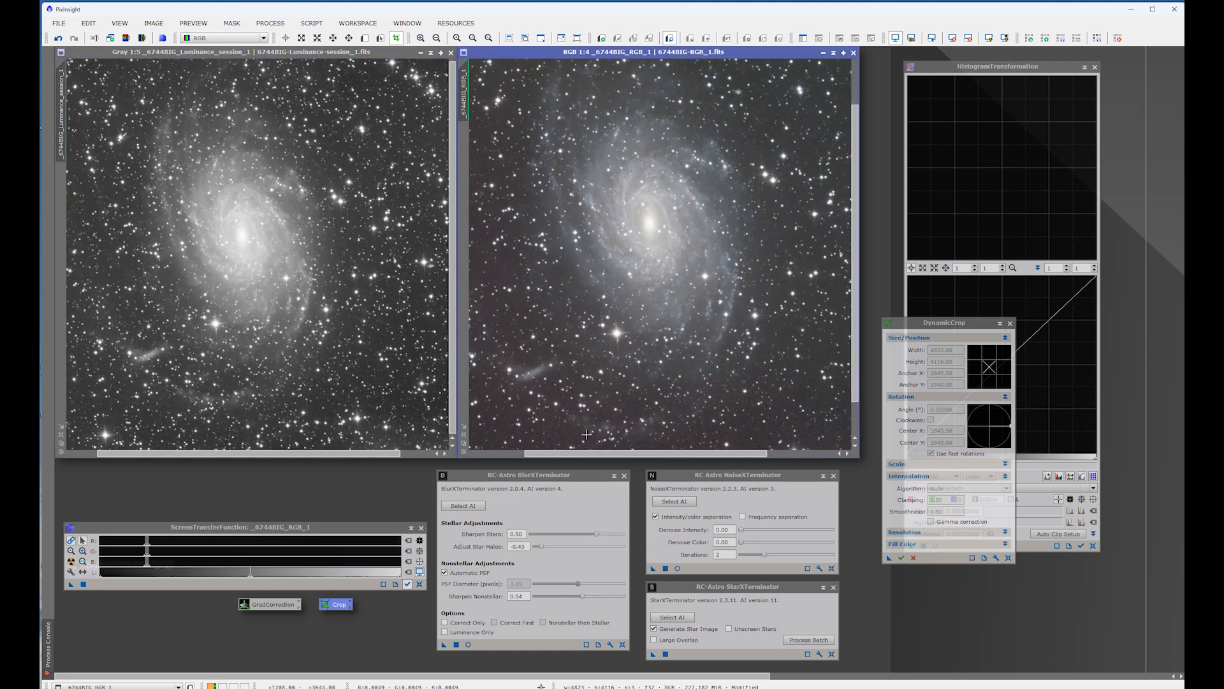
left_click_drag(546, 475, 546, 475)
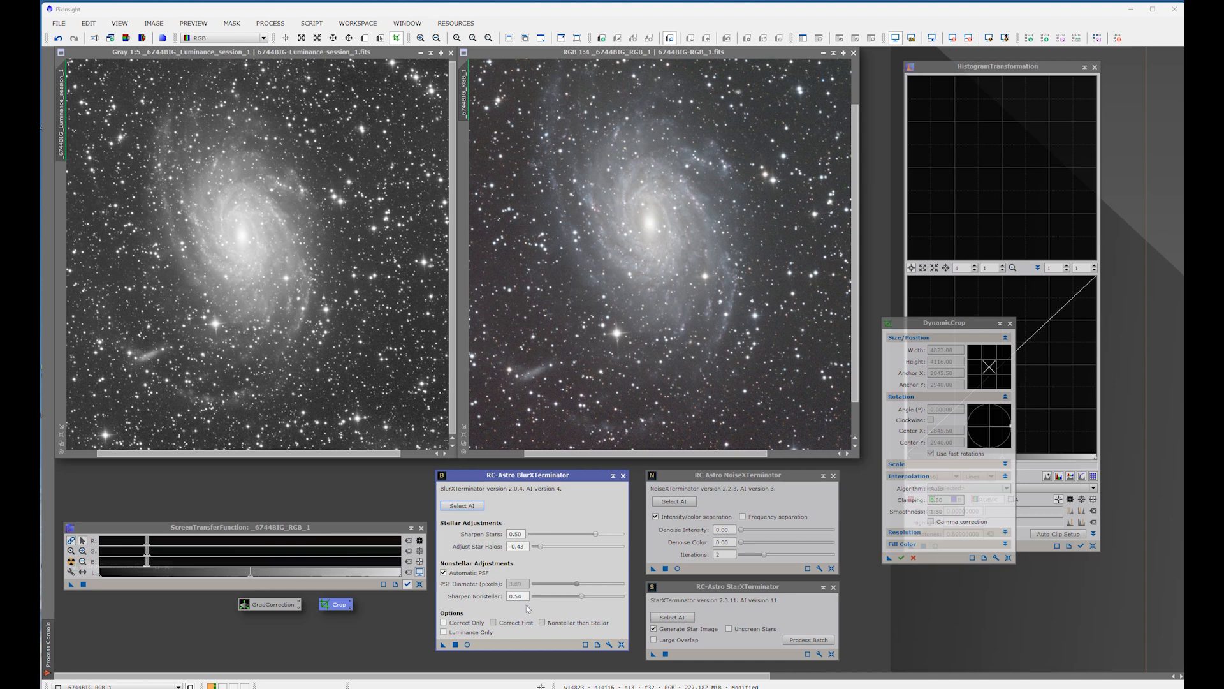
left_click_drag(442, 644, 259, 328)
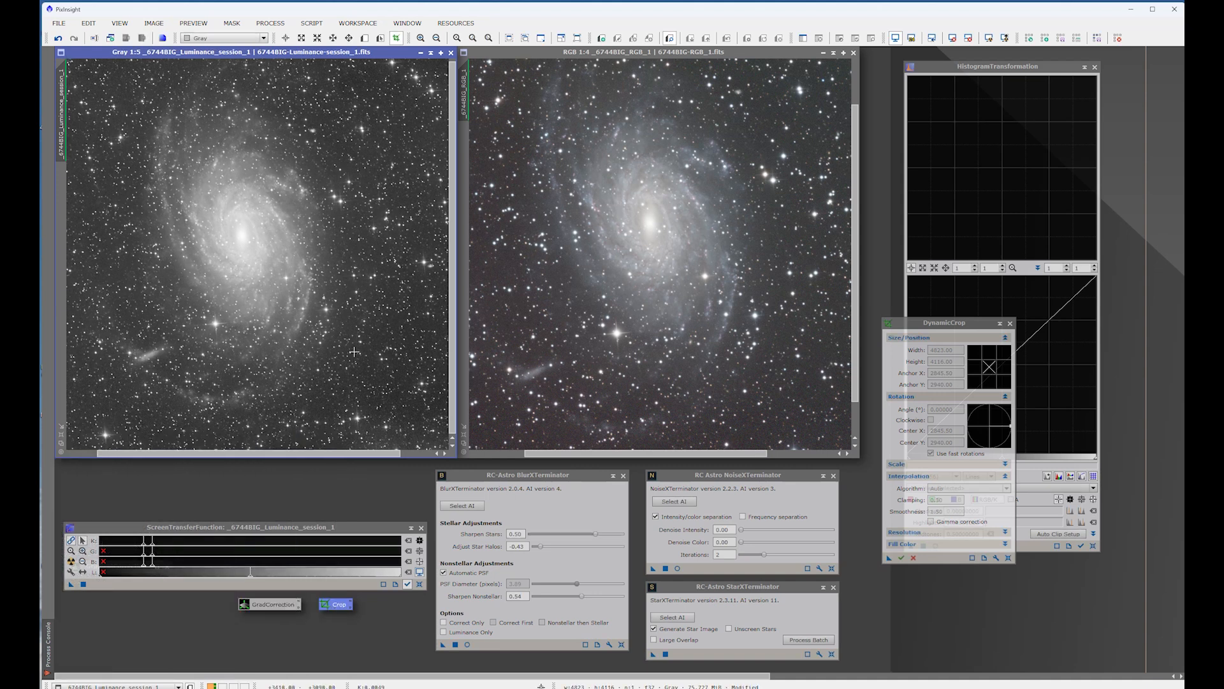
scroll(300, 280, "up", 4)
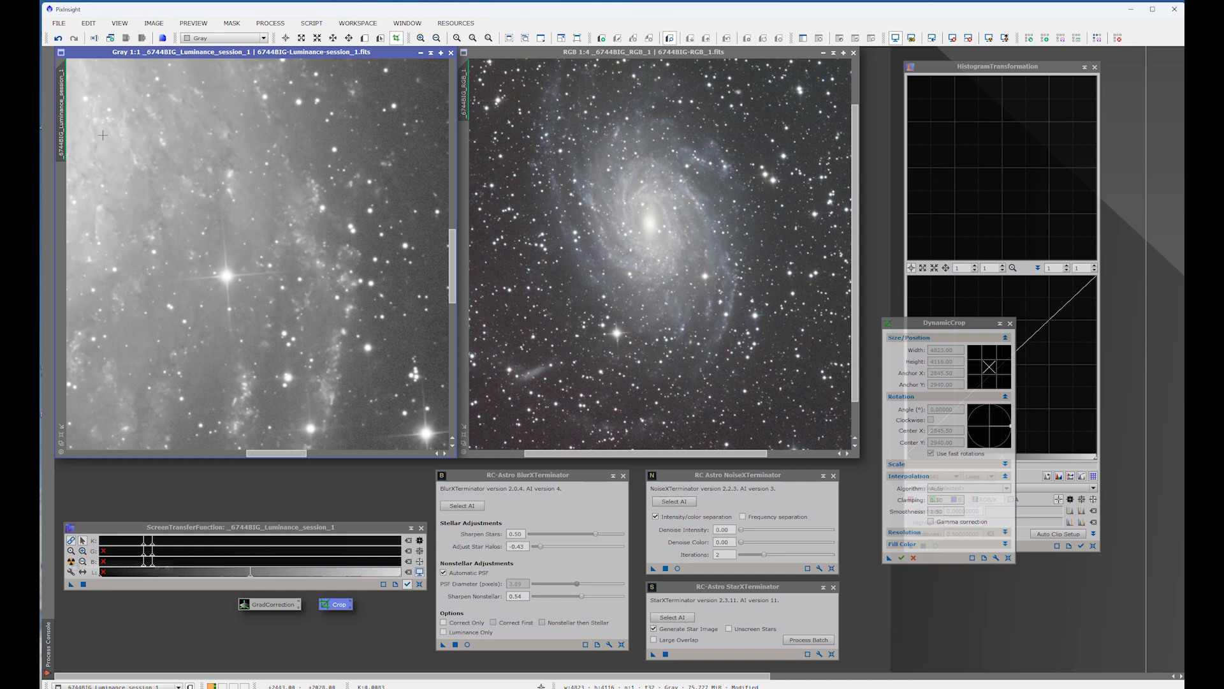
scroll(184, 255, "down", 1)
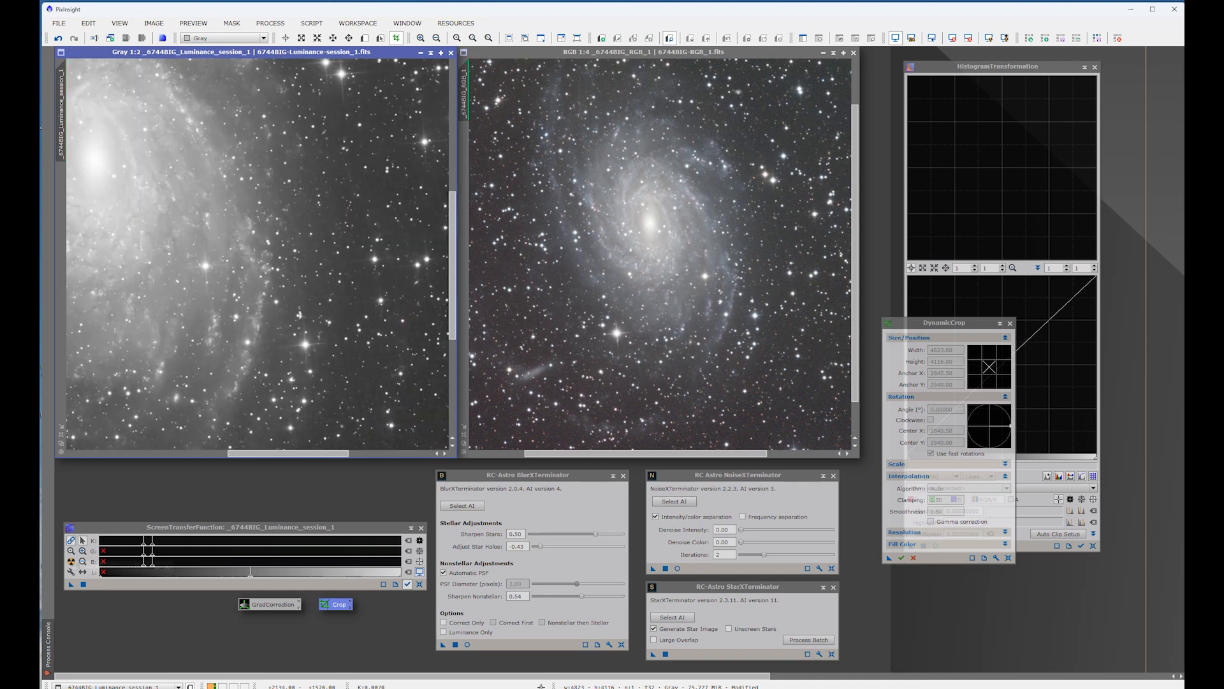
left_click(58, 39)
left_click(73, 39)
left_click_drag(284, 453, 251, 453)
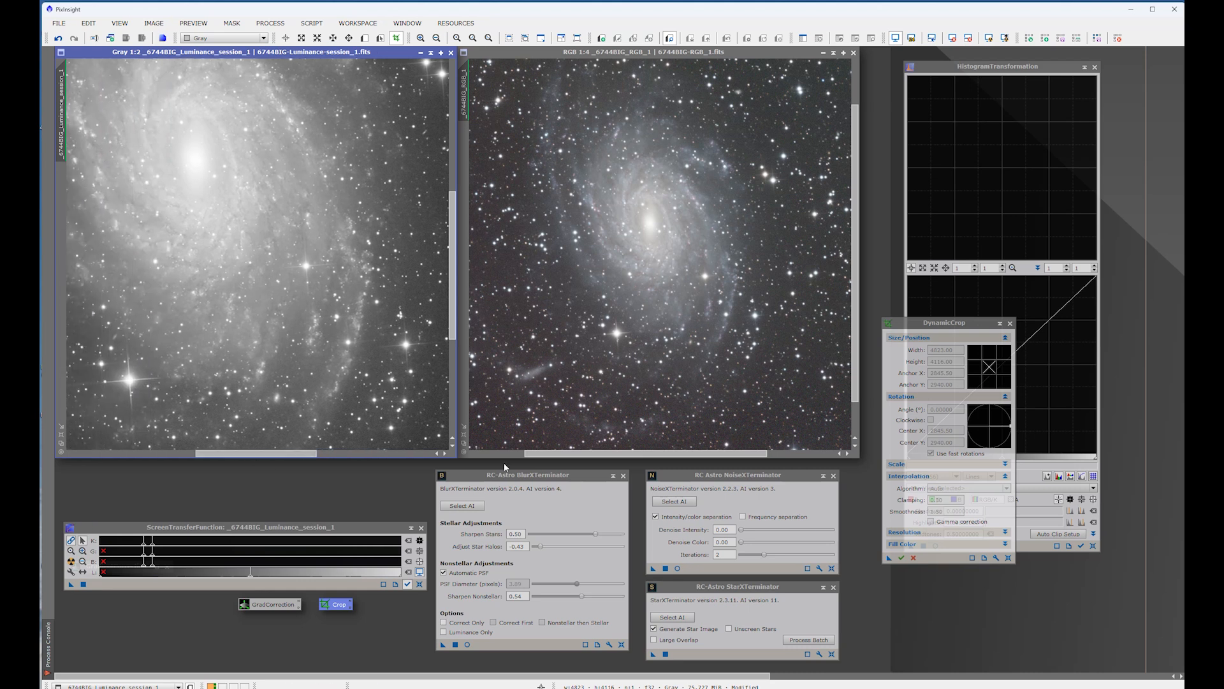
- Sharpen the RGB image with BlurXTerminator using the same settings and compare the stars and spiral arms before and after
left_click_drag(443, 645, 622, 294)
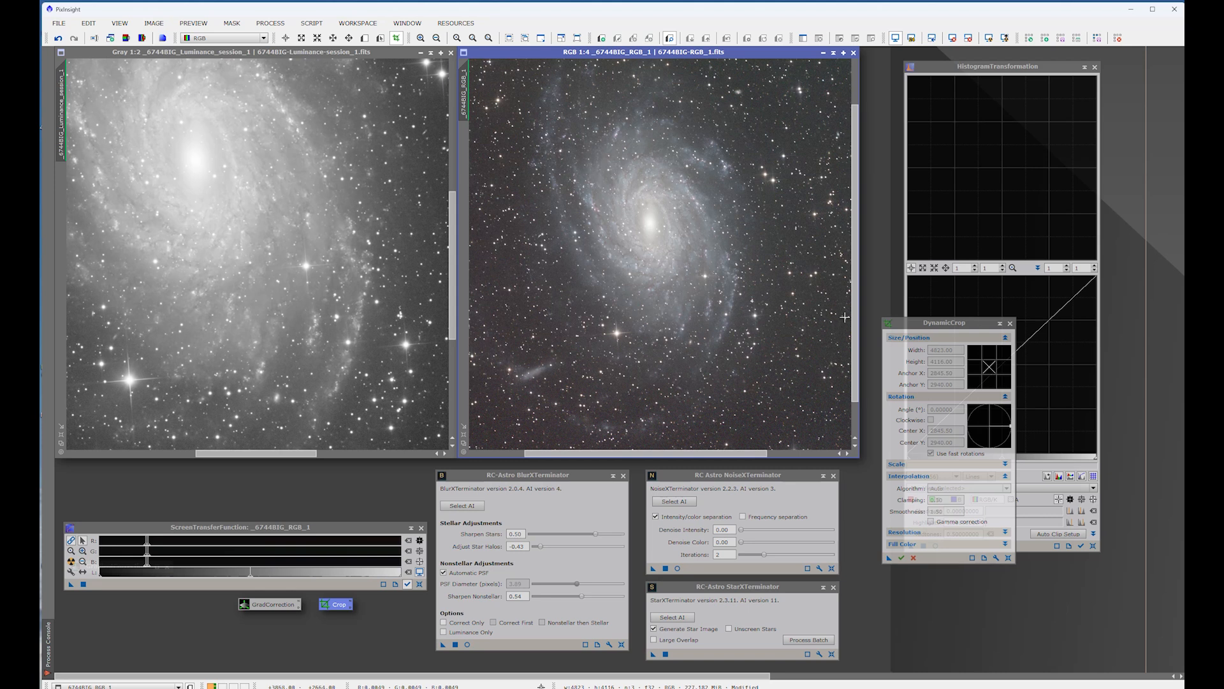
scroll(727, 246, "up", 3)
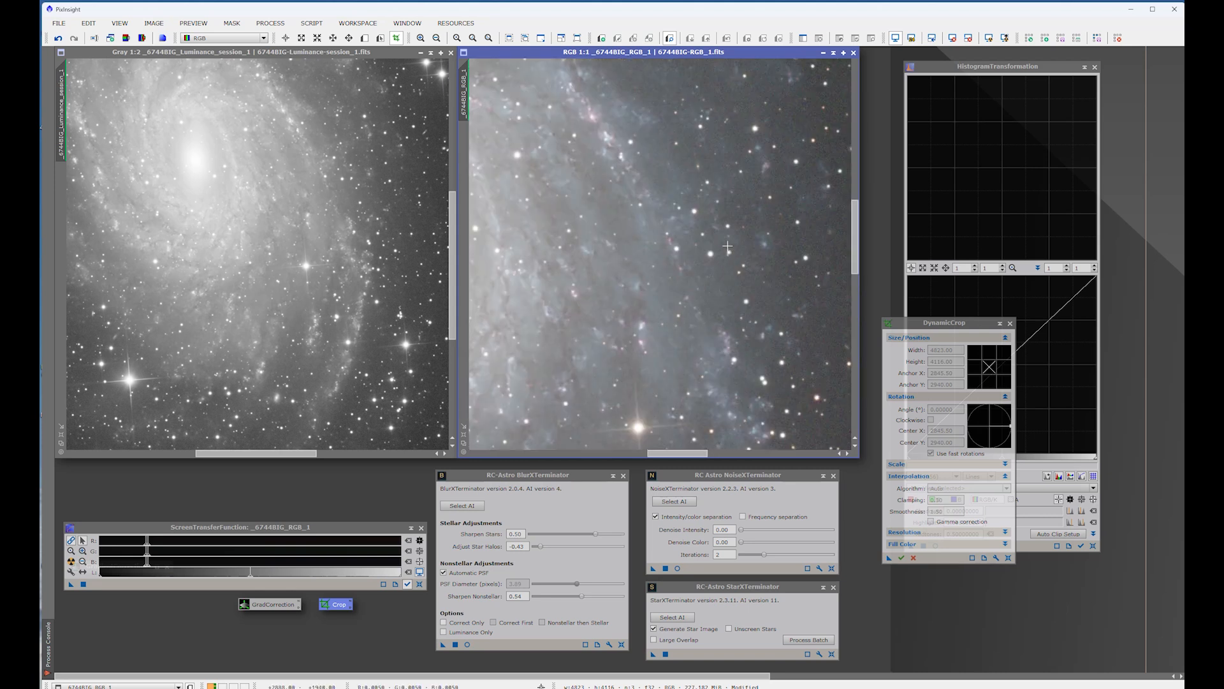
left_click(59, 38)
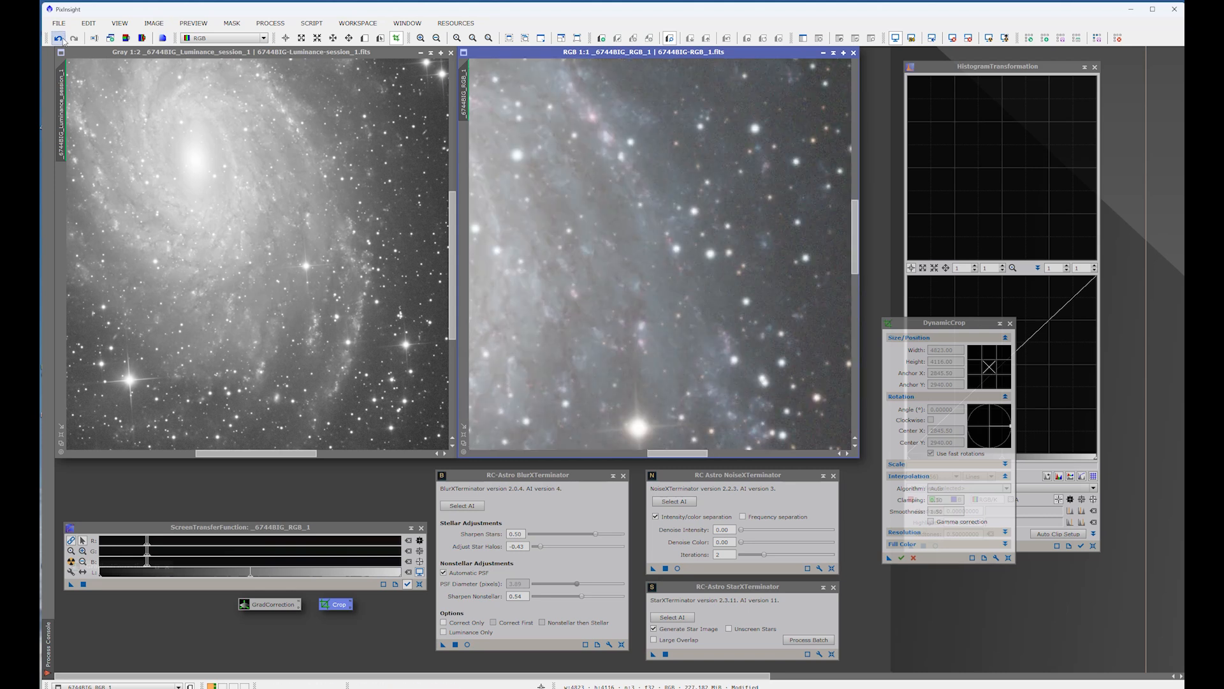
left_click(74, 38)
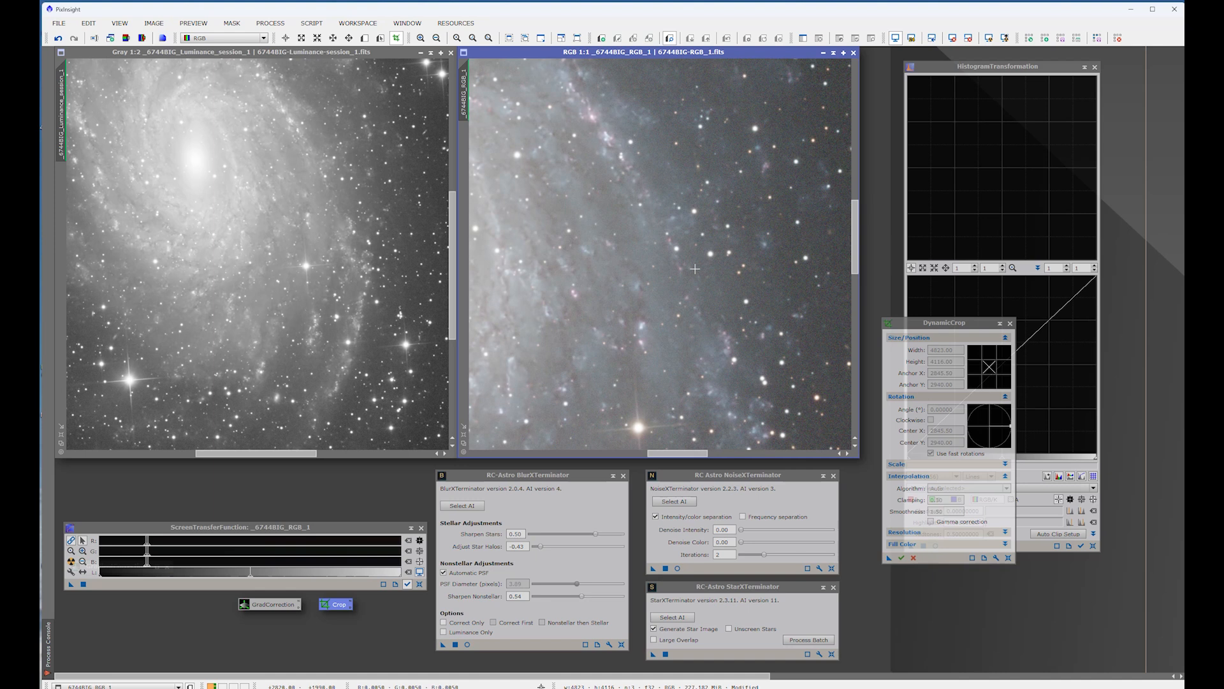
scroll(705, 252, "down", 2)
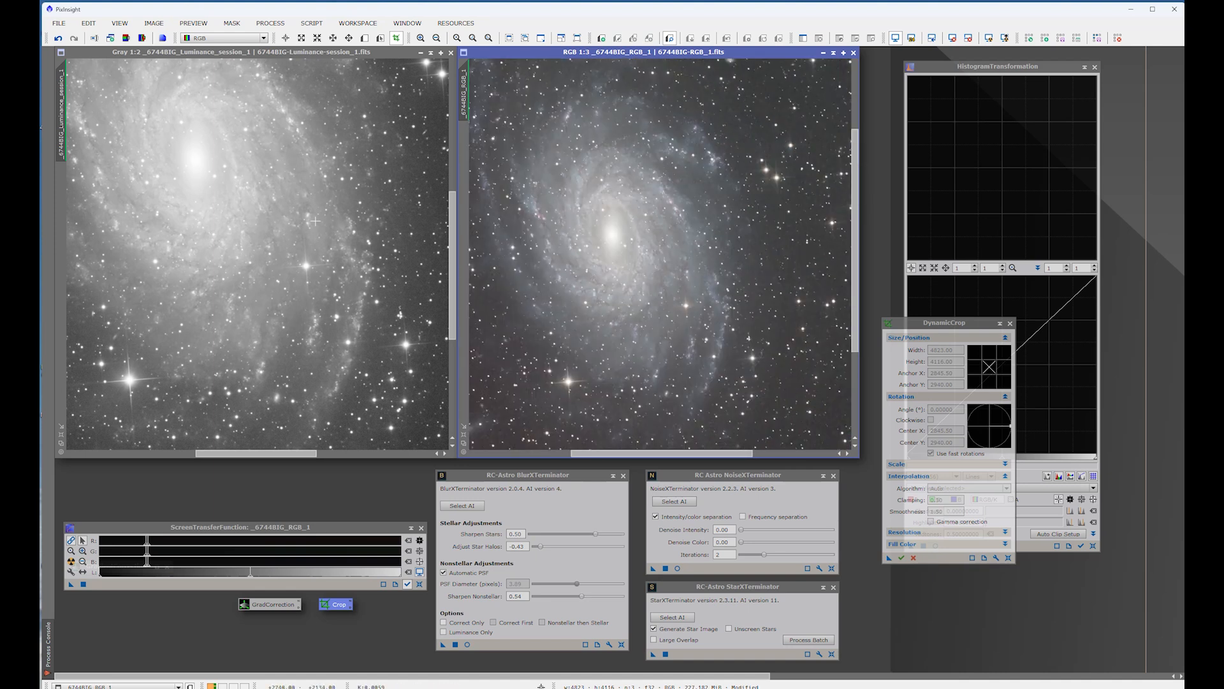
scroll(315, 220, "down", 2)
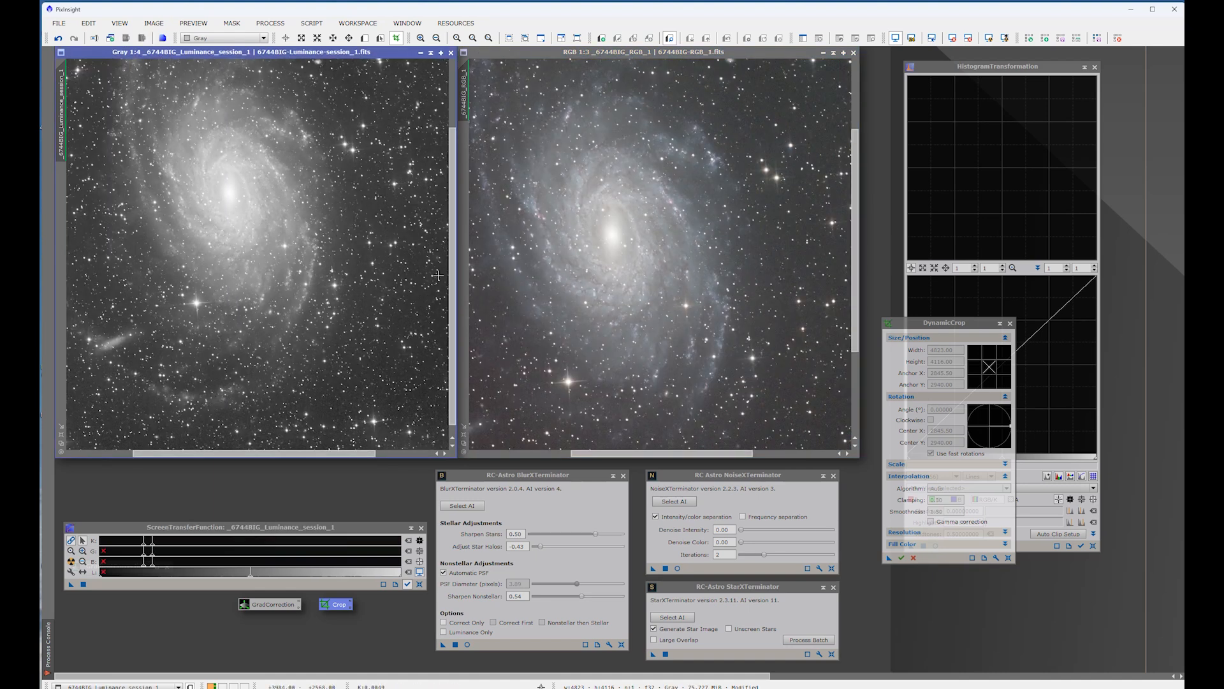
scroll(663, 255, "down", 4)
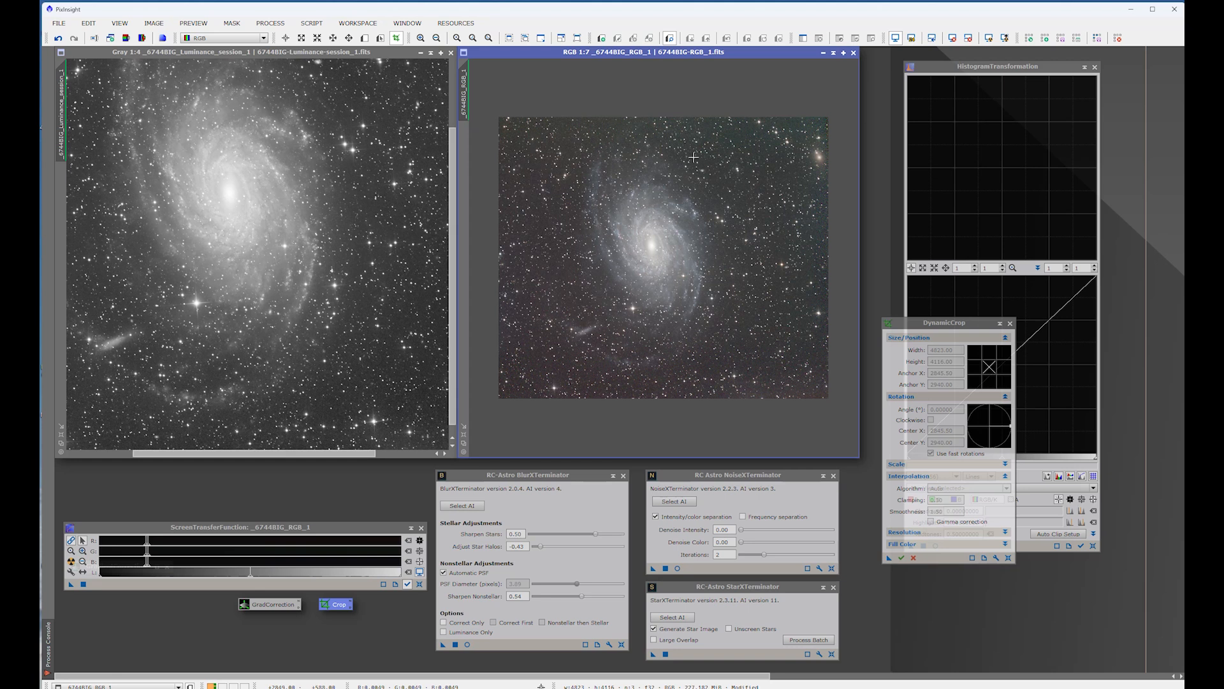
- Close DynamicCrop and apply the saved GradientCorrection process to the RGB image, closing the process when done
left_click(1010, 324)
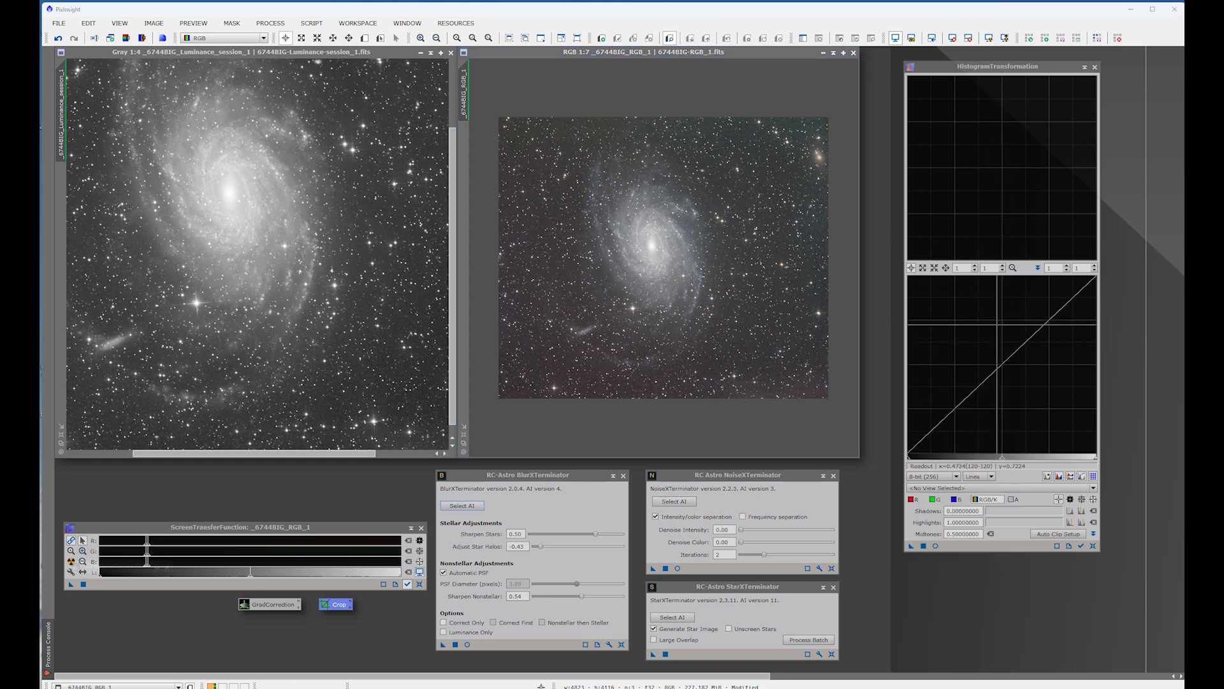
double_click(282, 606)
left_click_drag(977, 427, 959, 445)
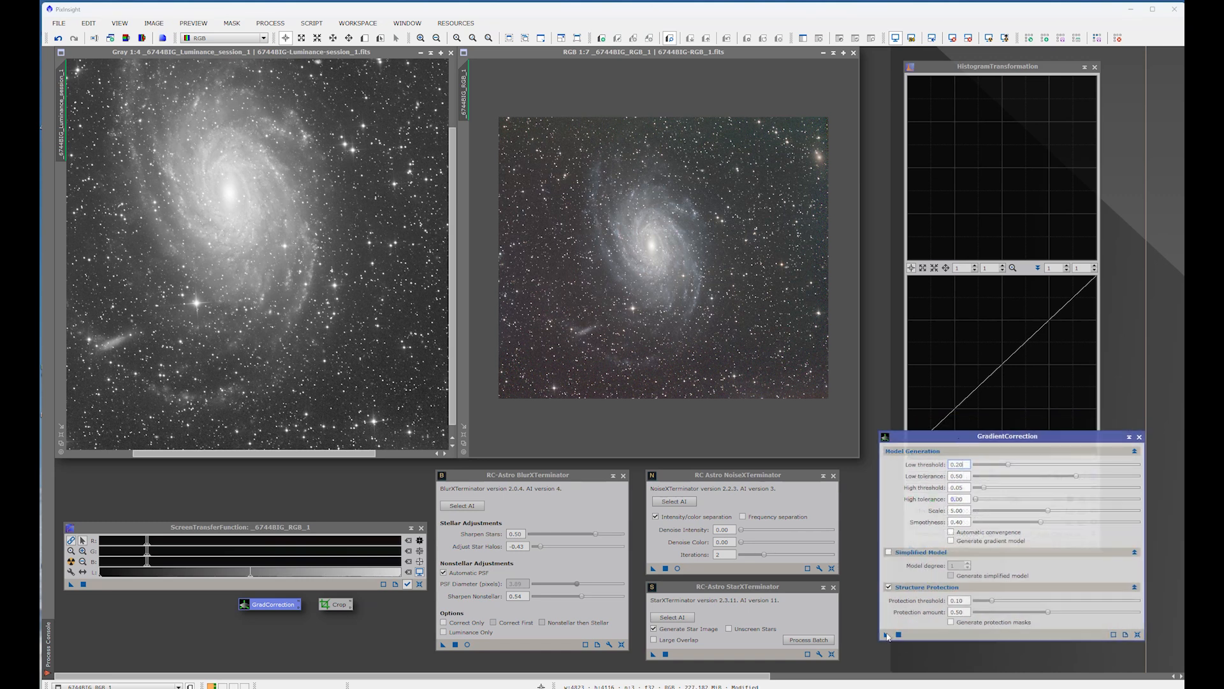
left_click_drag(885, 636, 683, 277)
left_click_drag(683, 277, 684, 277)
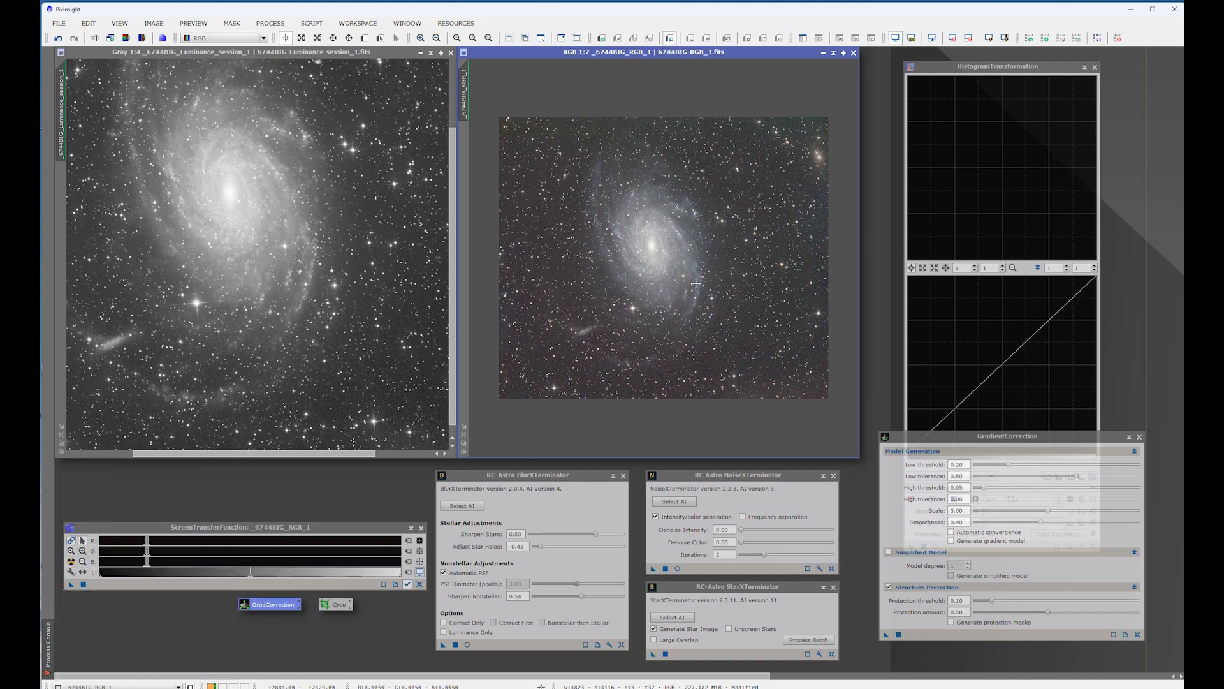
scroll(689, 282, "up", 1)
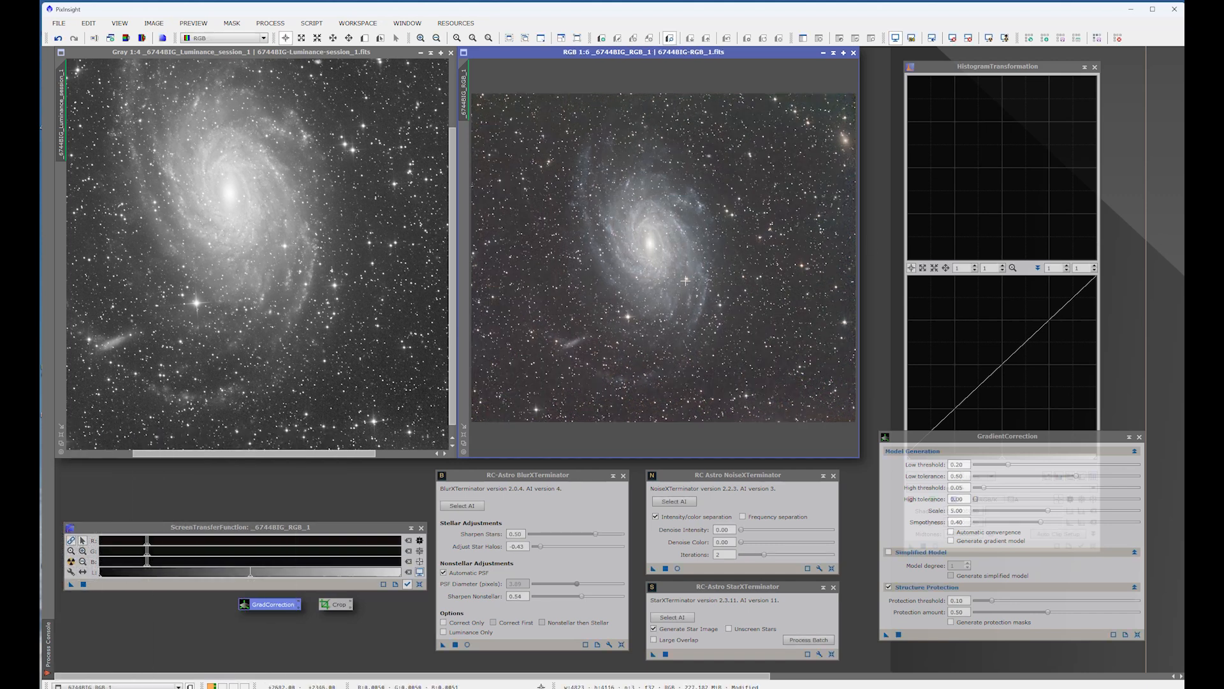
scroll(704, 271, "up", 2)
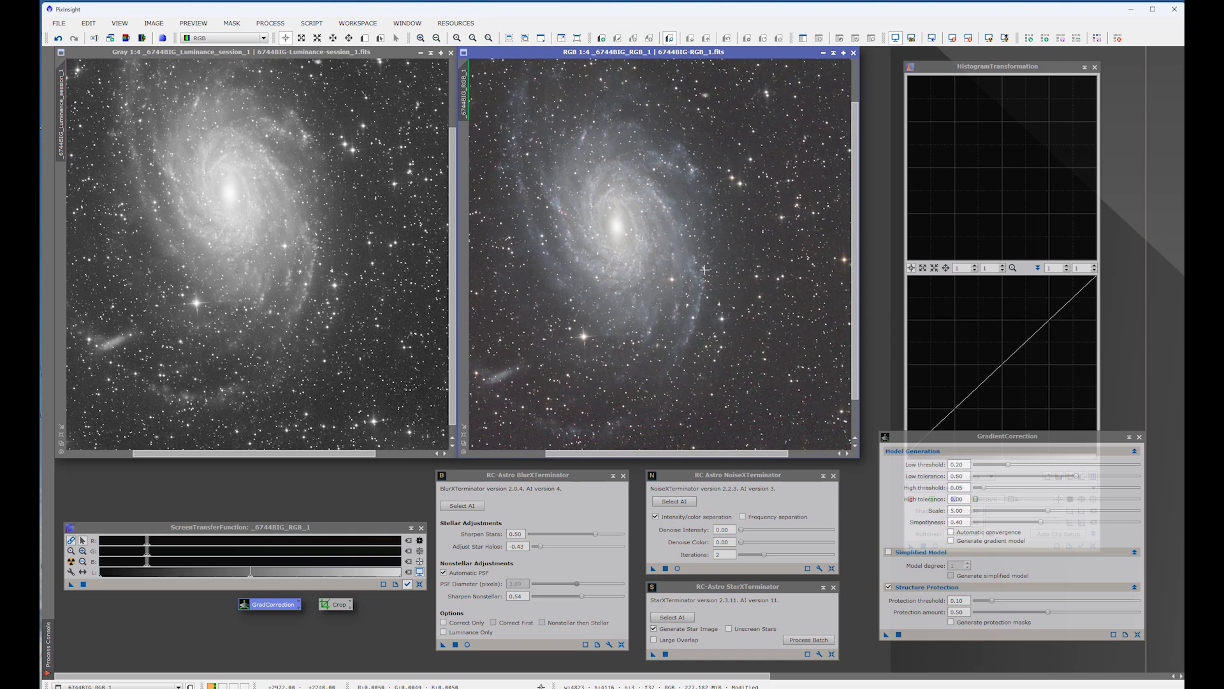
left_click(1139, 437)
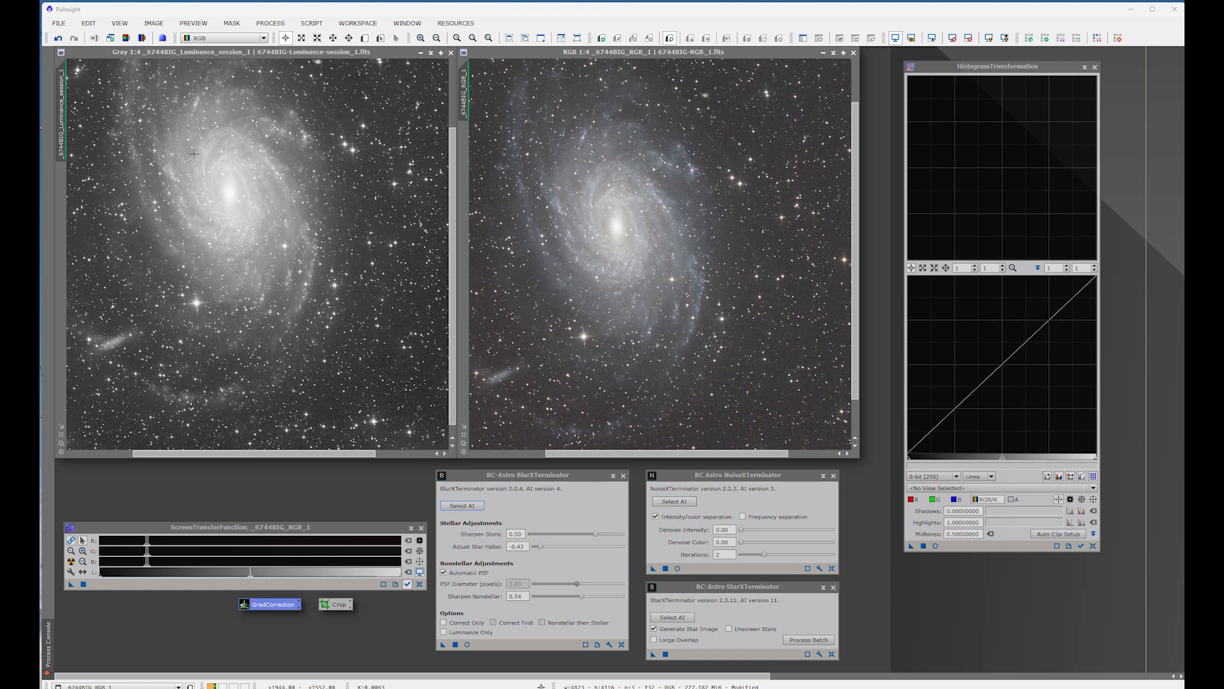
- Darken the Luminance image's preview stretch slightly by raising the midtones balance in ScreenTransferFunction
left_click(285, 55)
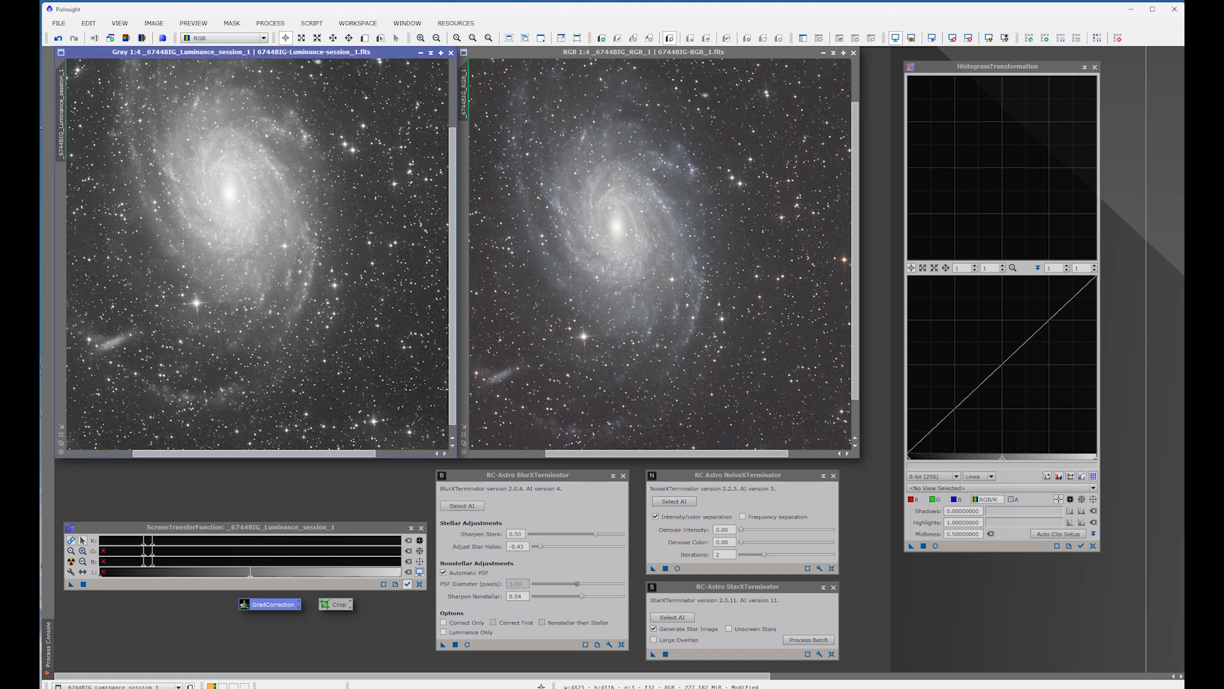
left_click(82, 550)
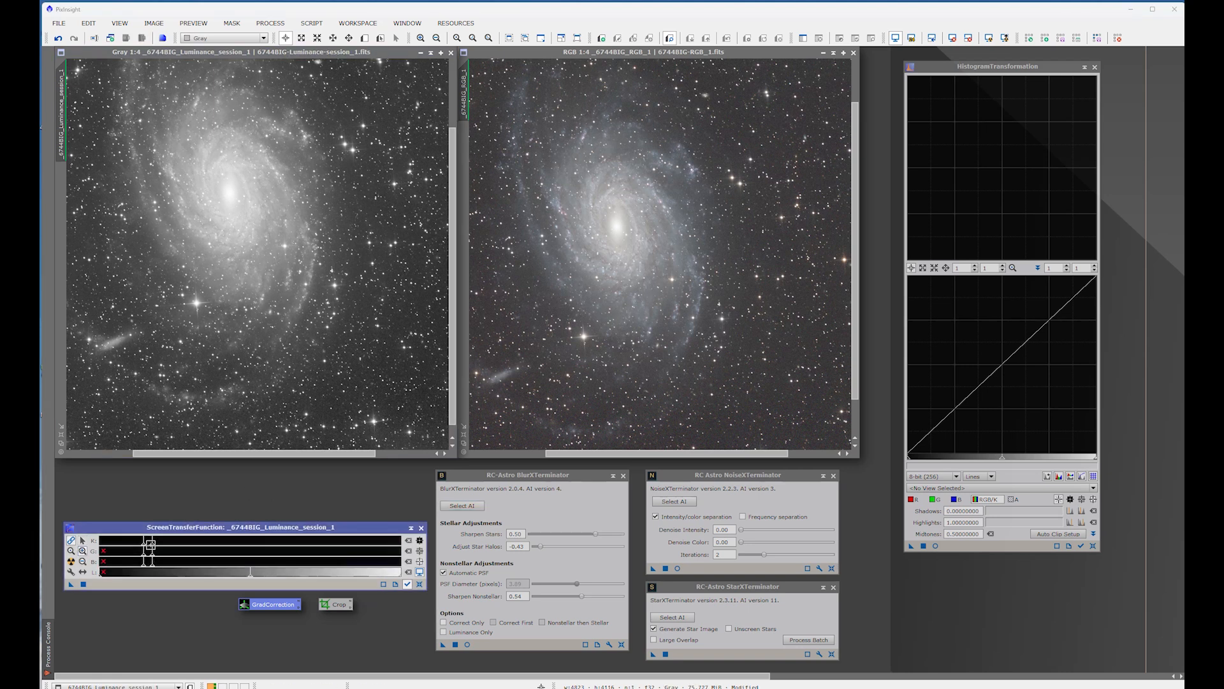
left_click(83, 540)
left_click_drag(152, 546, 156, 546)
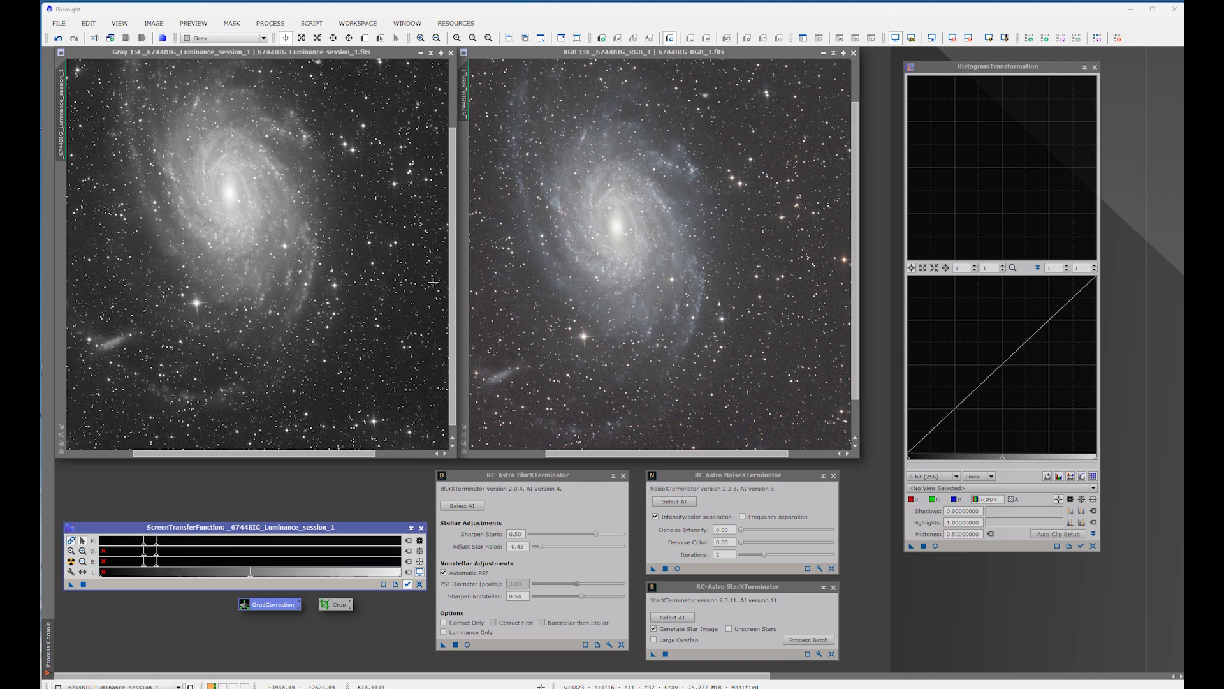
left_click_drag(452, 303, 452, 272)
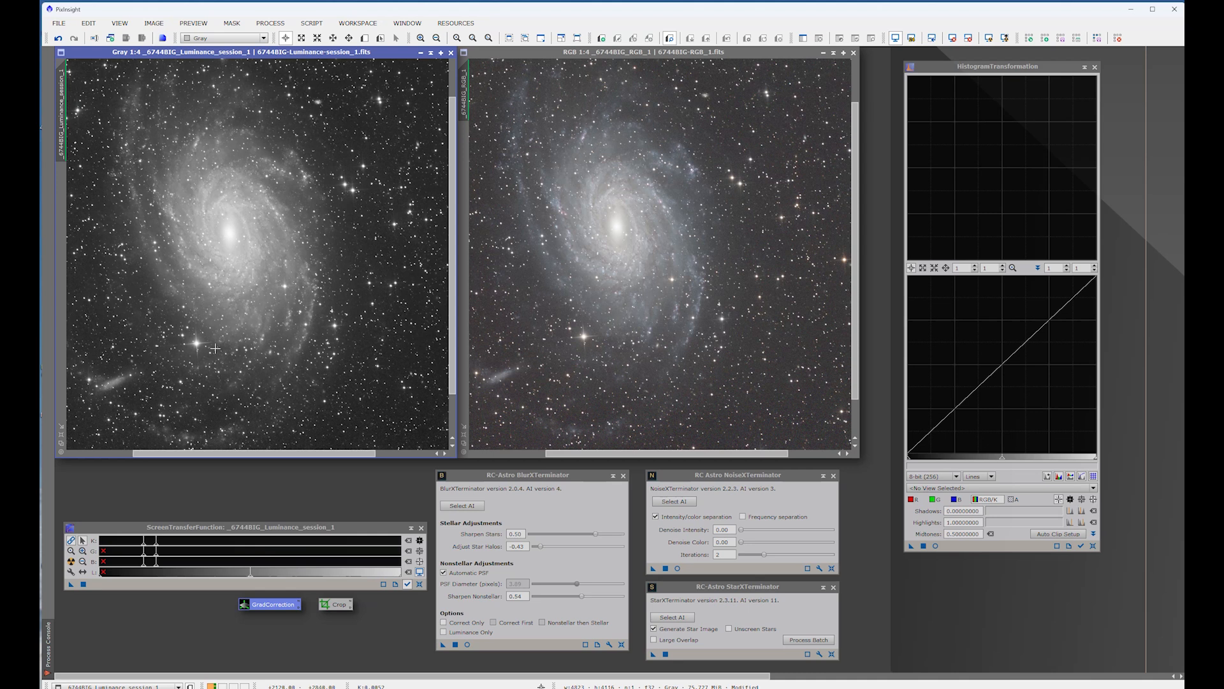
- Transfer the Luminance preview stretch to HistogramTransformation, reset the screen stretch, and apply the histogram stretch permanently to the Luminance image
left_click_drag(71, 585, 953, 548)
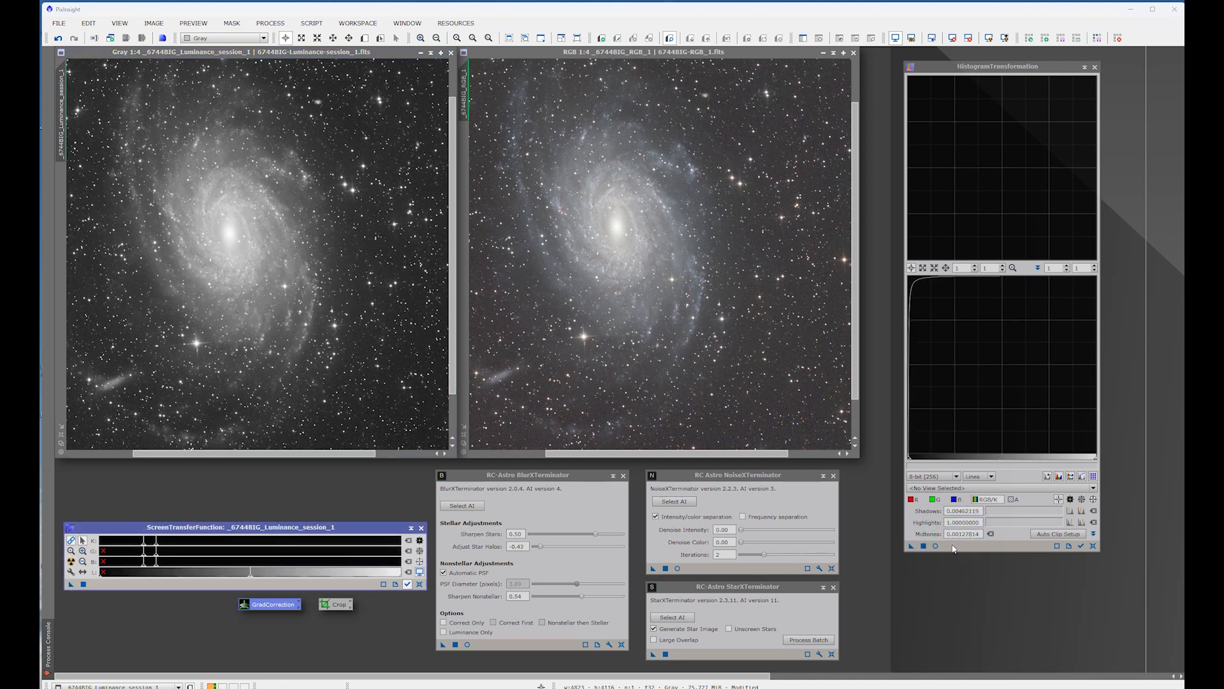
left_click(421, 585)
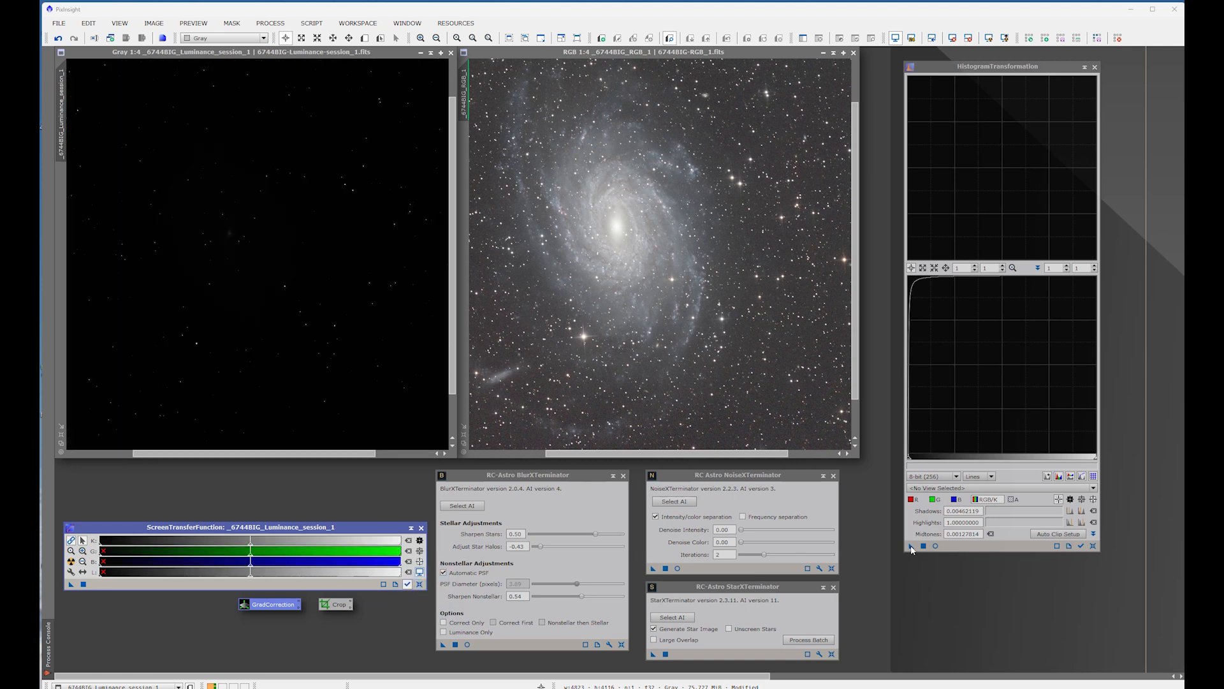
left_click_drag(911, 546, 232, 256)
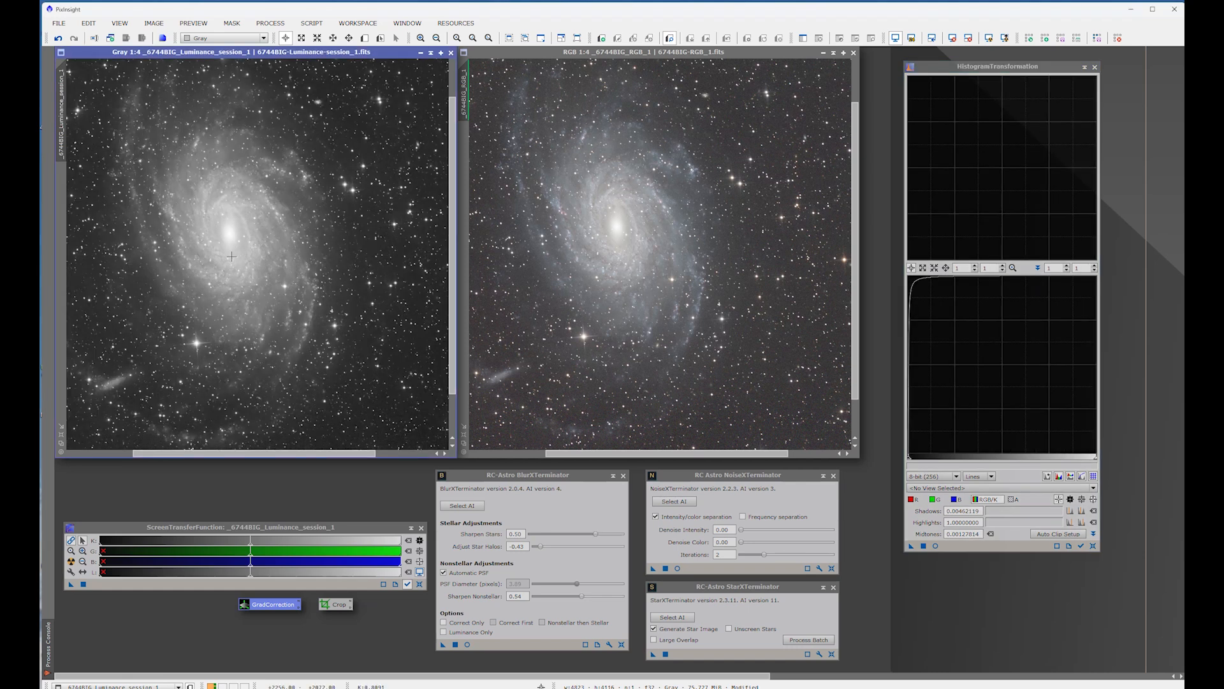
scroll(230, 267, "down", 1)
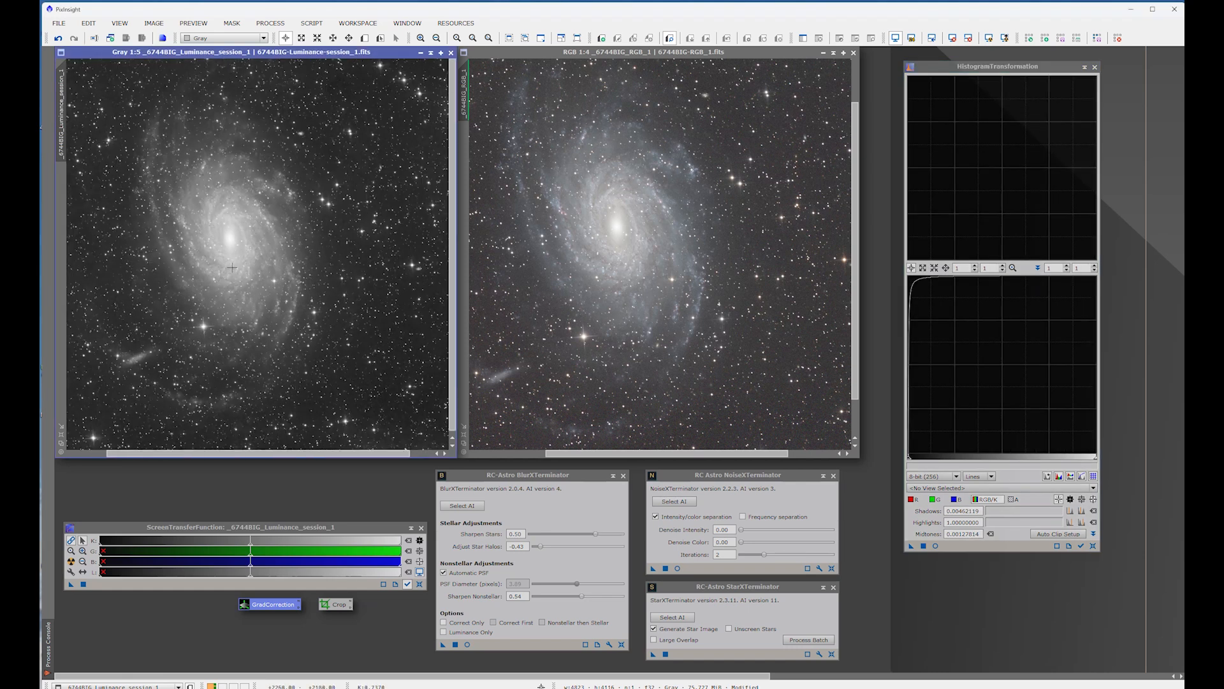
- Darken the RGB image's preview stretch slightly by raising the linked channels' midtones balance in ScreenTransferFunction
left_click(708, 52)
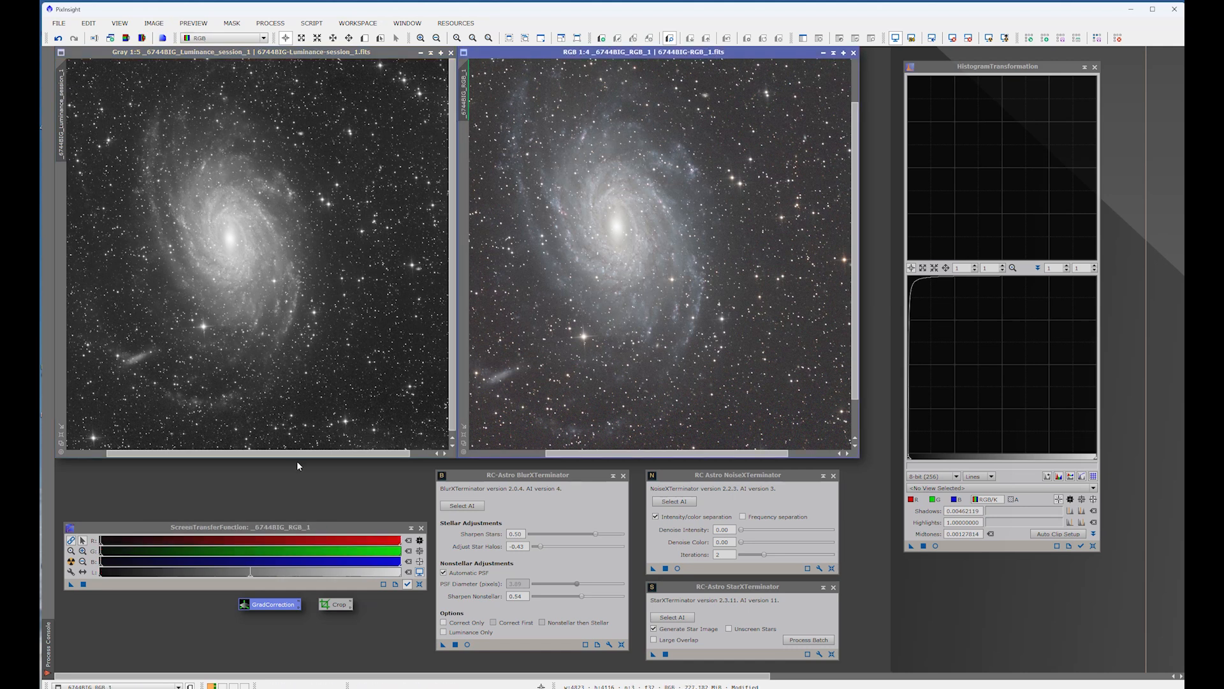
left_click(82, 552)
scroll(102, 542, "up", 15)
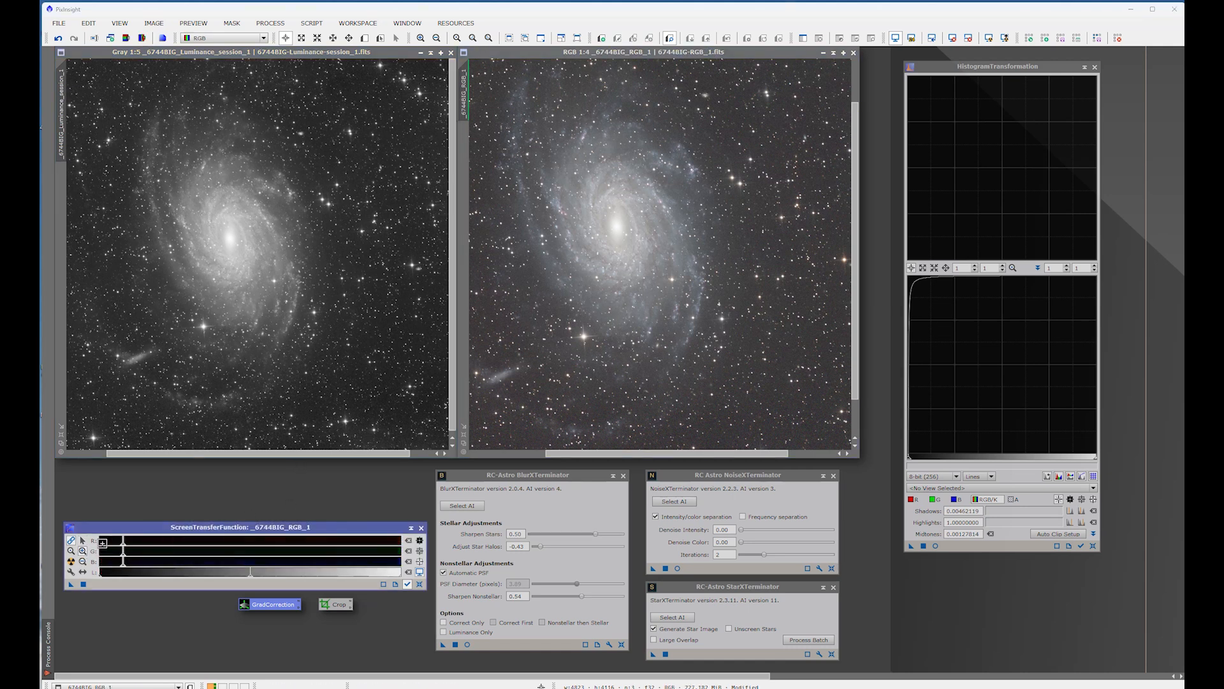
scroll(102, 542, "up", 2)
left_click(82, 541)
left_click_drag(195, 547, 199, 546)
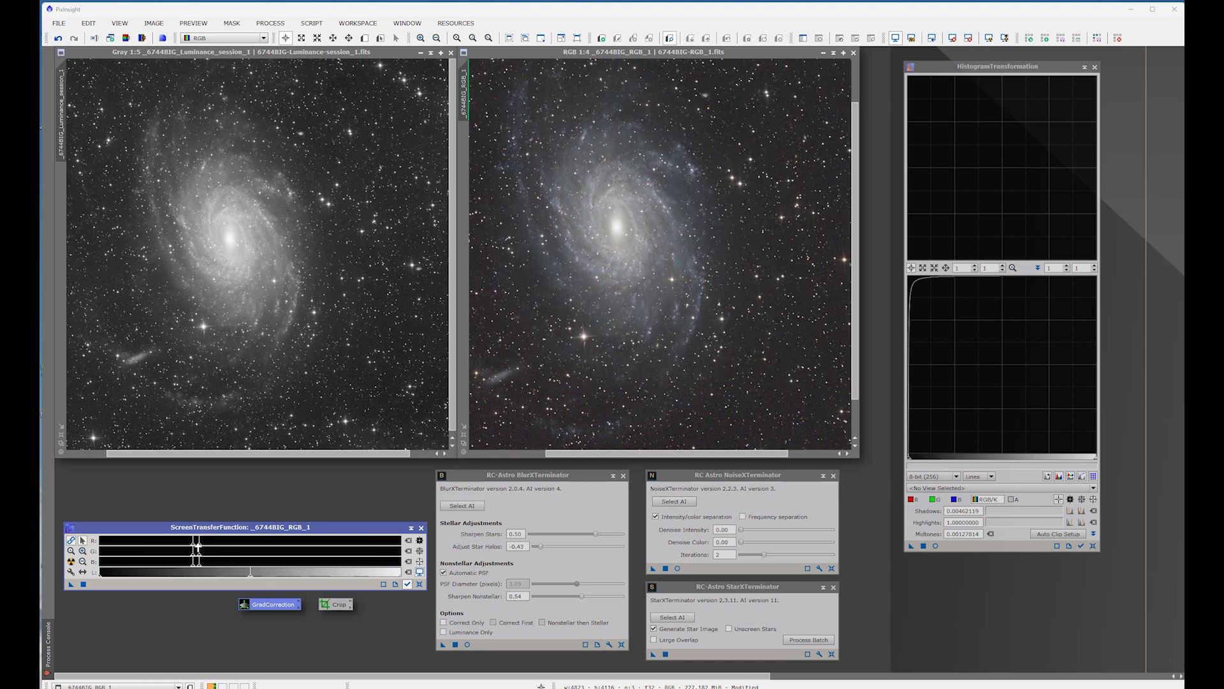
- Reset HistogramTransformation, transfer the RGB preview stretch to it, reset the screen stretch, and apply the histogram stretch permanently to the RGB image
left_click(1093, 546)
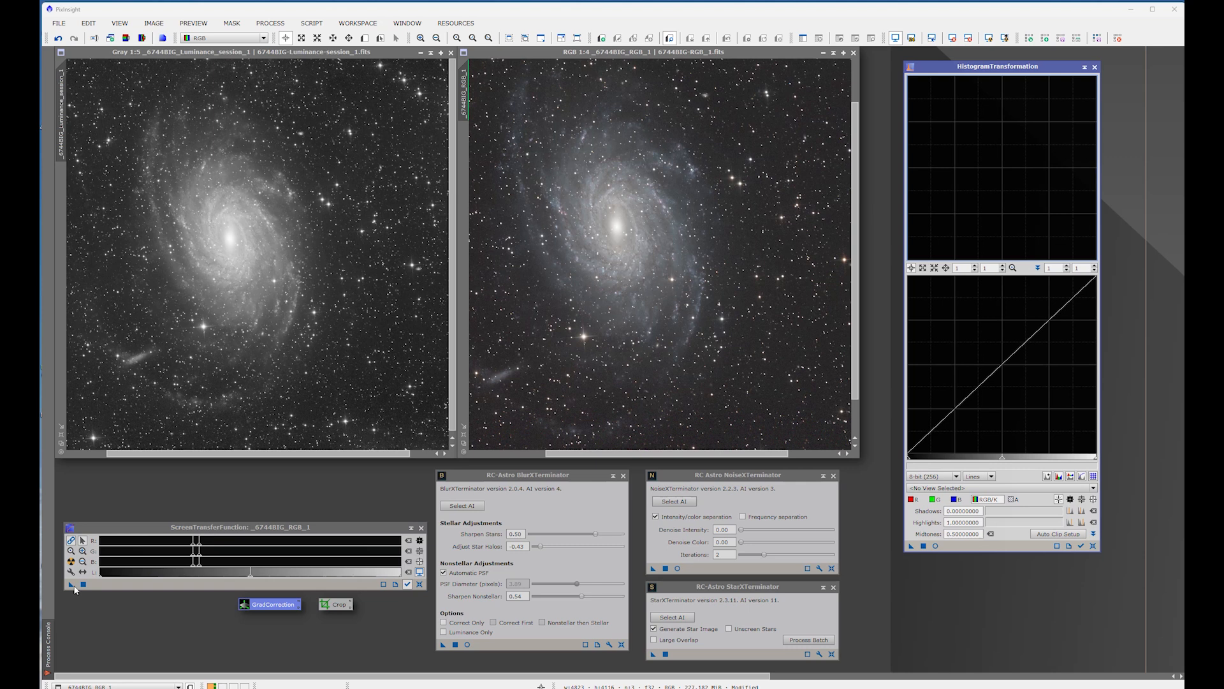
left_click_drag(70, 584, 963, 544)
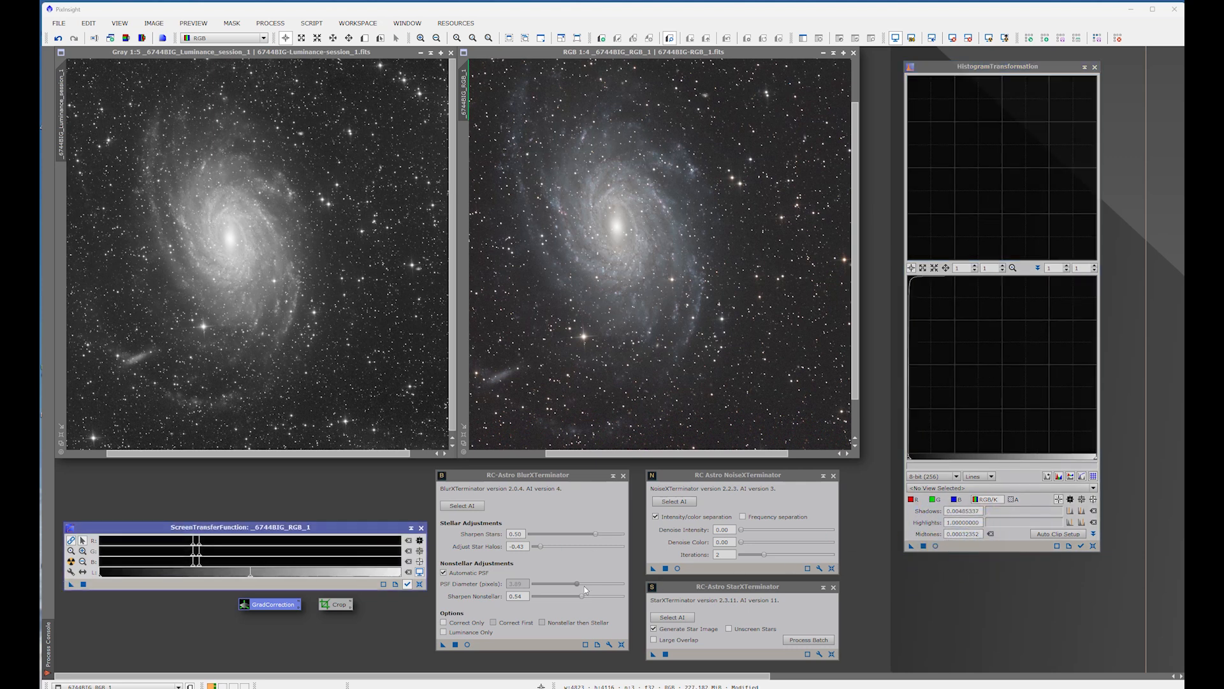
left_click(419, 585)
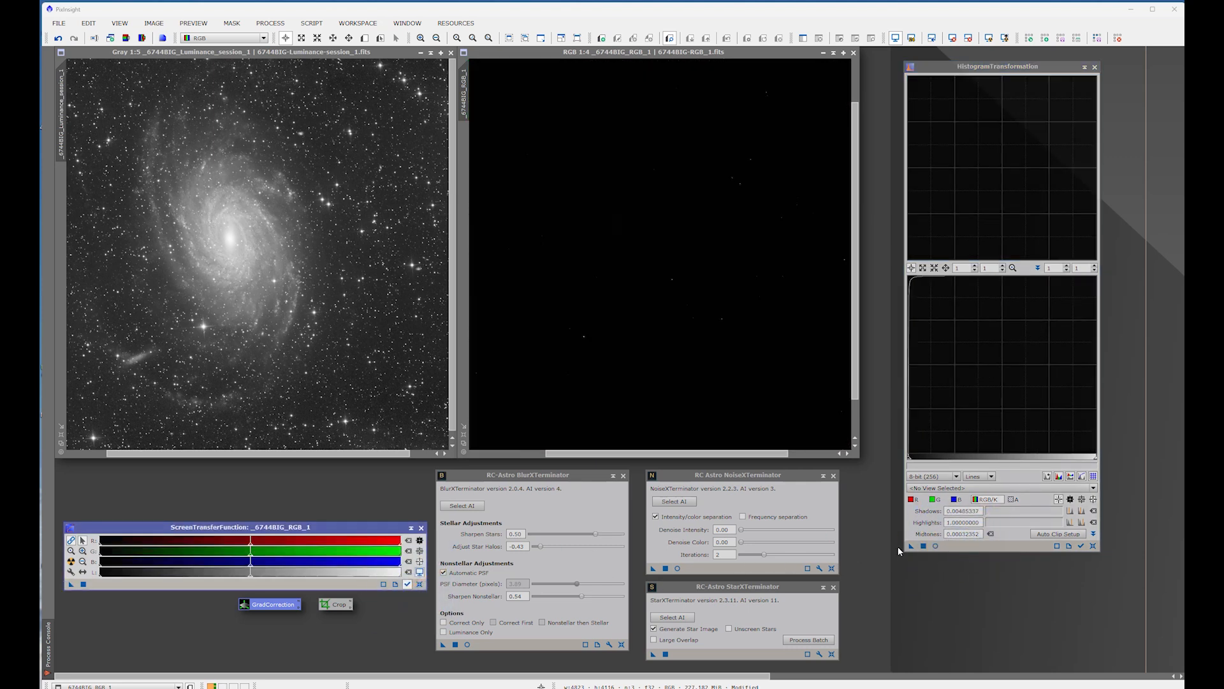
left_click_drag(911, 546, 672, 324)
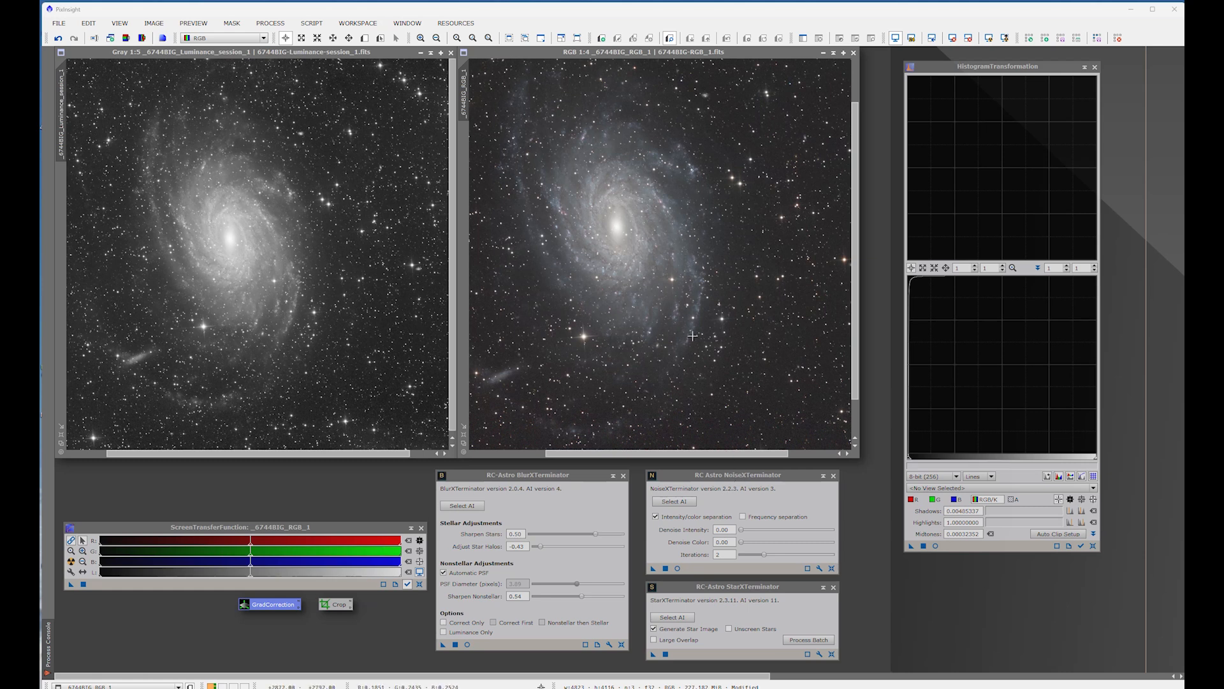
- Preview NoiseXTerminator on a zoomed area of the RGB image and set Denoise Intensity to 0.78 and Denoise Color to 0.80
scroll(691, 328, "up", 3)
scroll(691, 329, "down", 1)
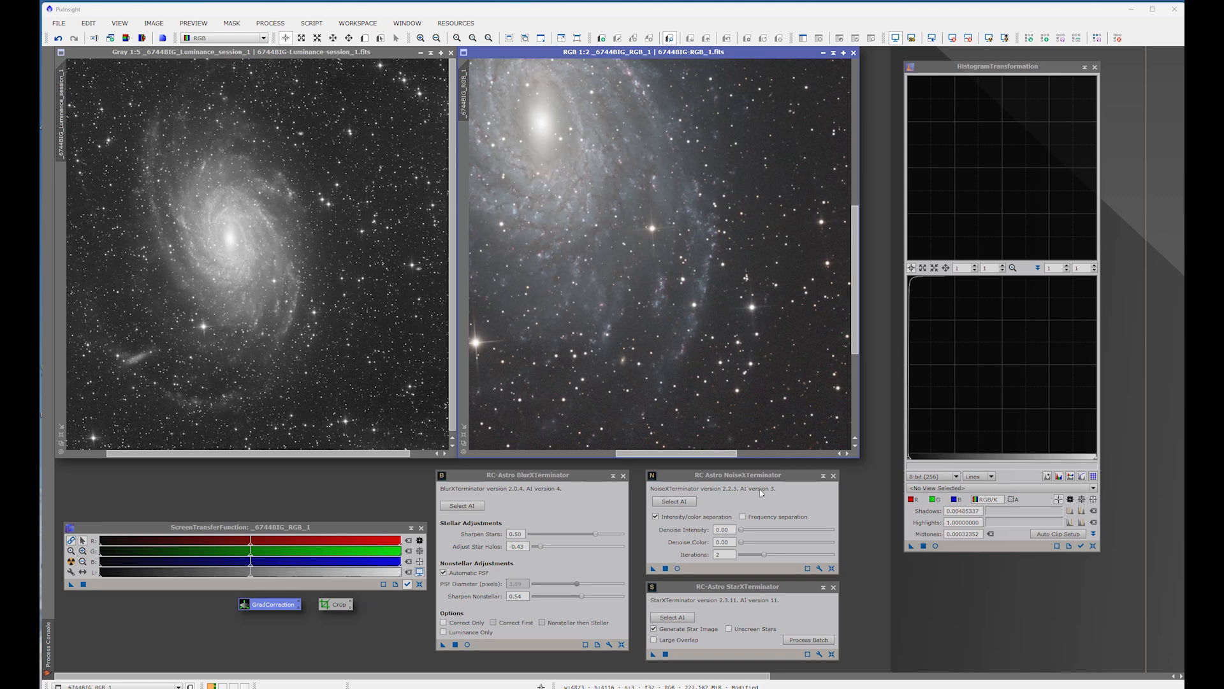
left_click(677, 568)
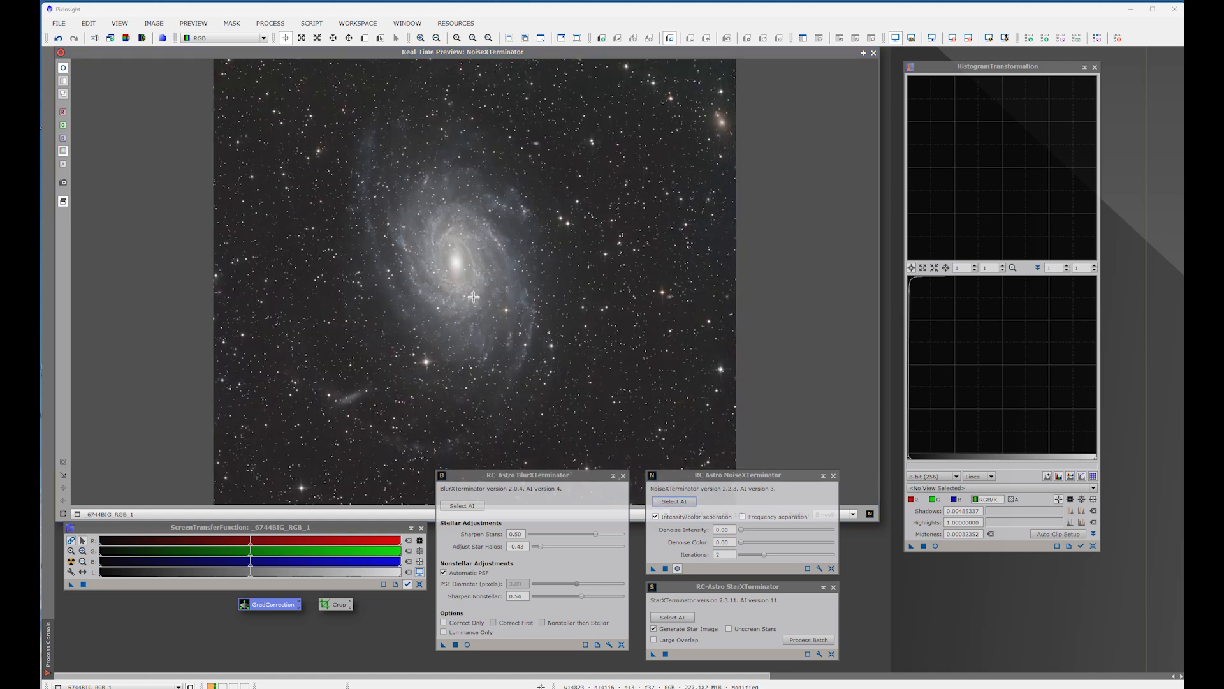
left_click(62, 462)
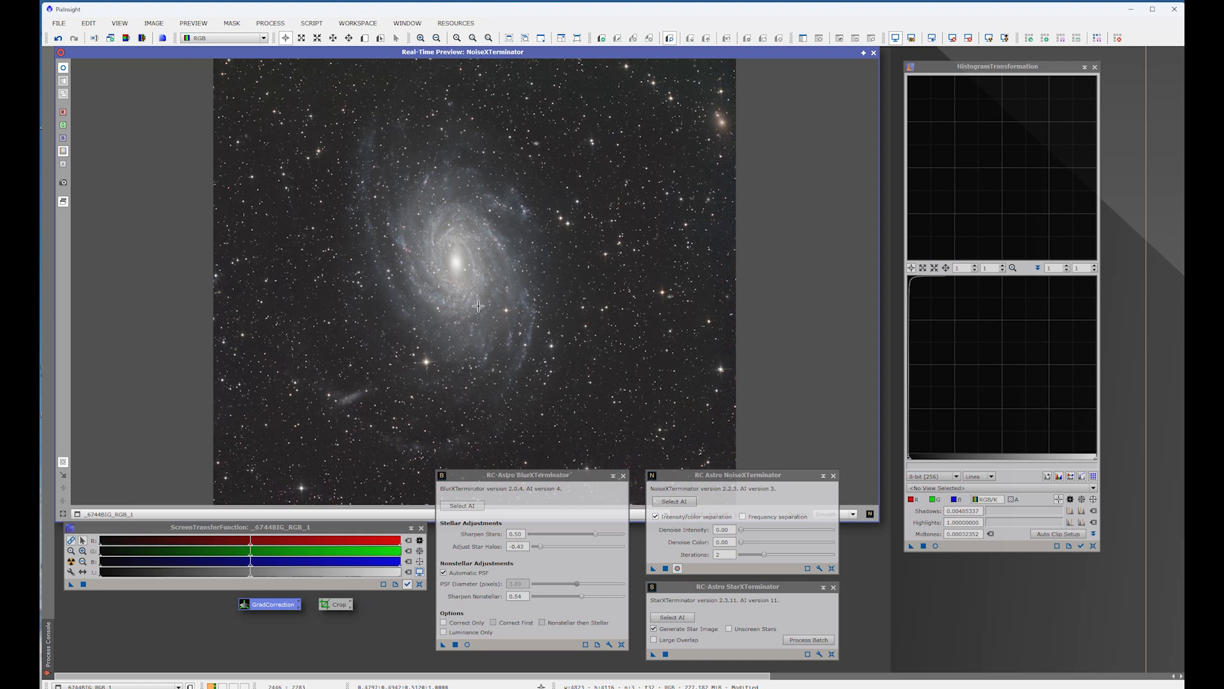
left_click_drag(516, 259, 551, 290)
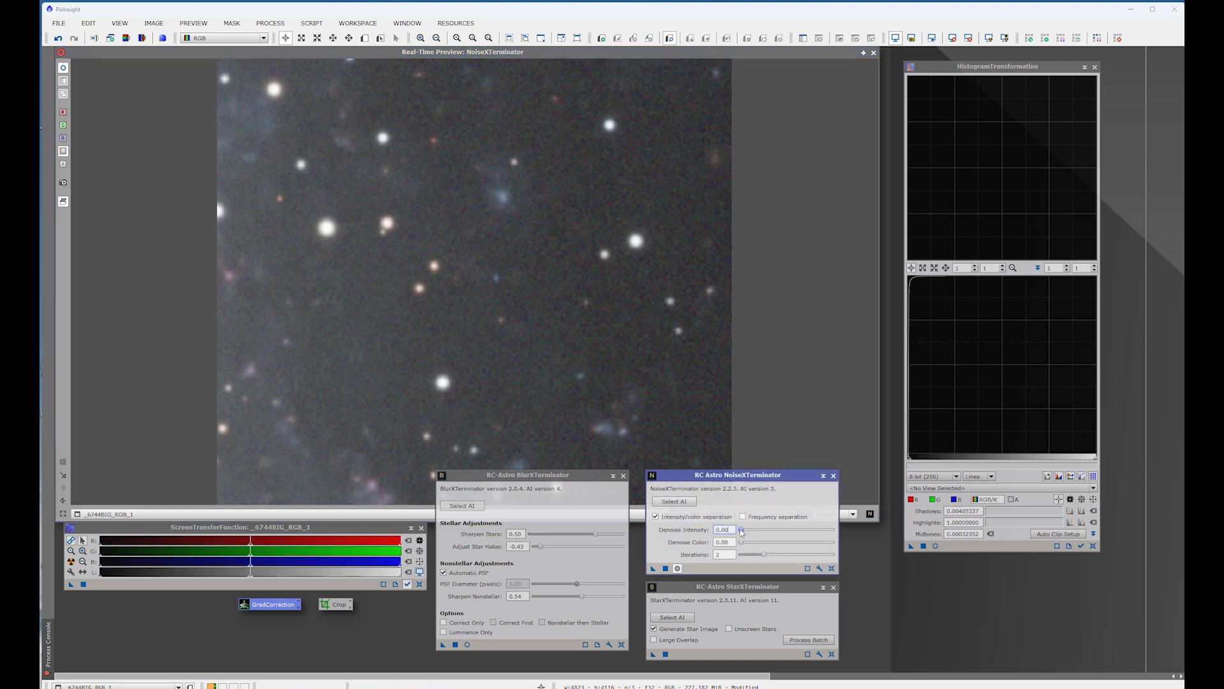
left_click_drag(740, 529, 809, 535)
left_click(741, 543)
left_click_drag(743, 544, 813, 533)
- Close the real-time preview, apply NoiseXTerminator to the RGB image, and inspect the noise reduction up close
left_click(873, 53)
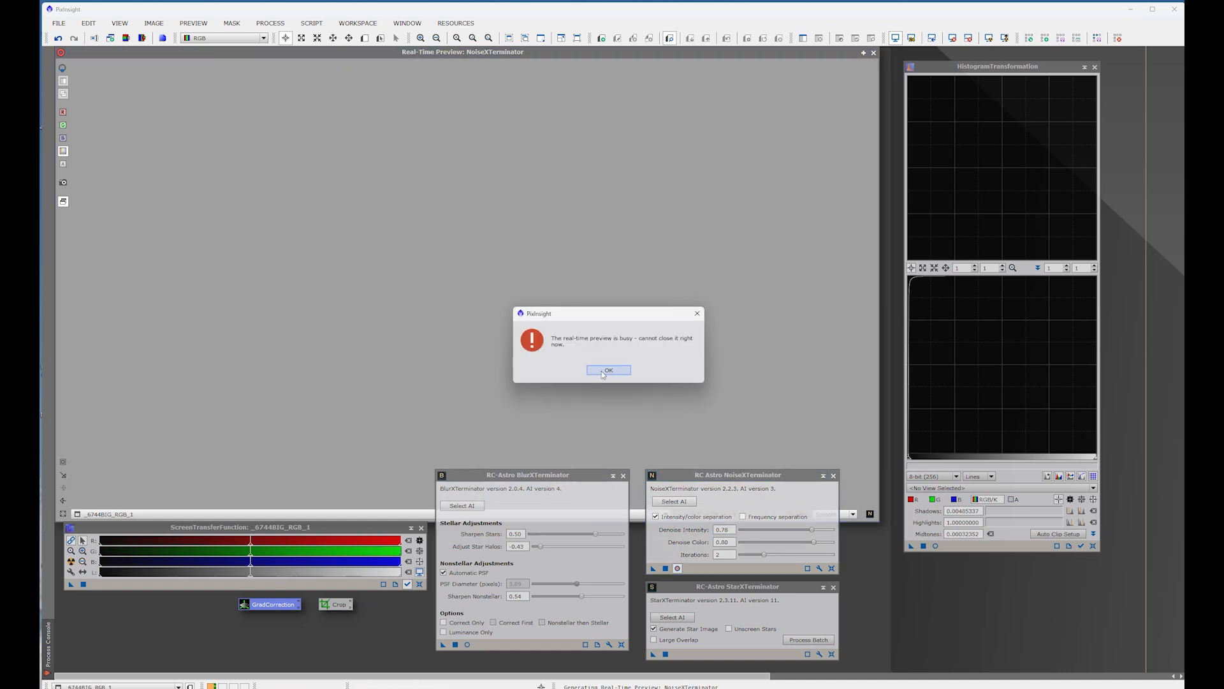
left_click(606, 370)
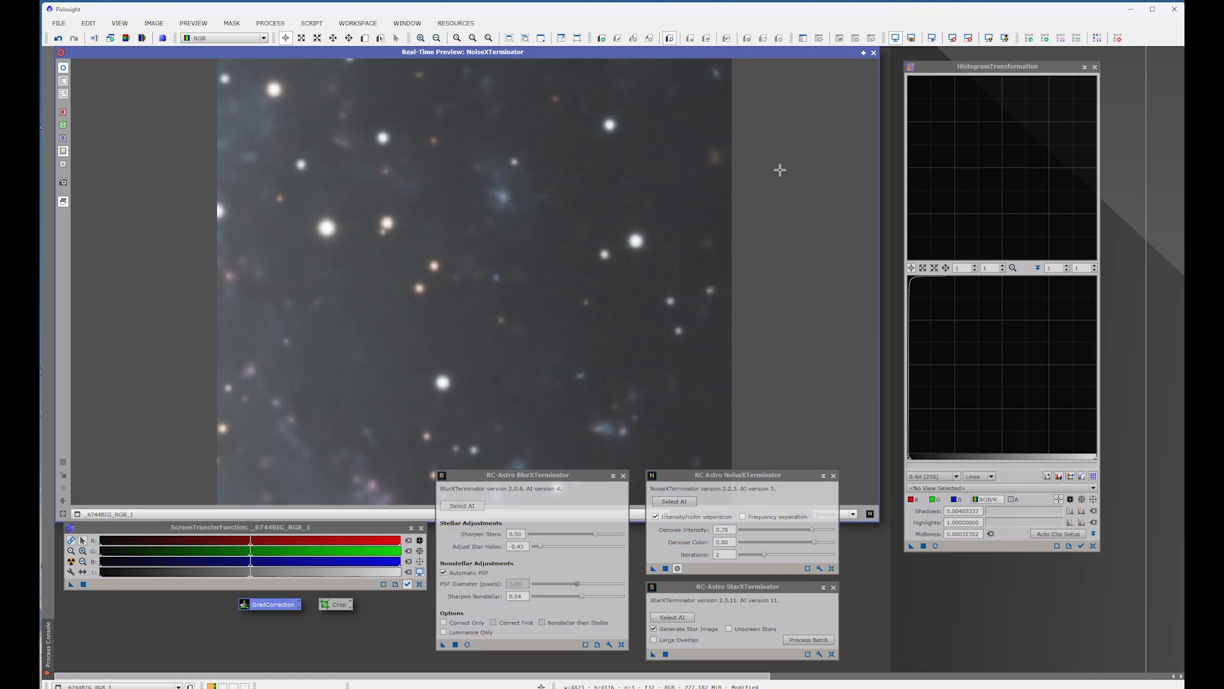
left_click(874, 53)
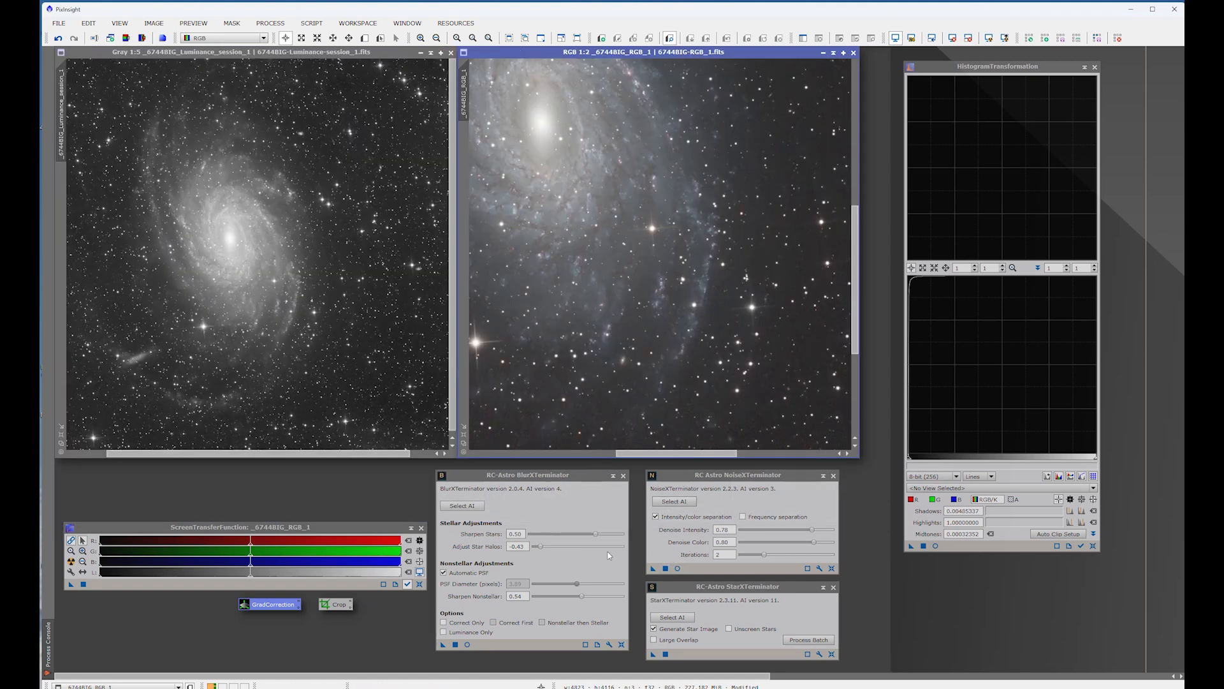
left_click_drag(654, 568, 643, 376)
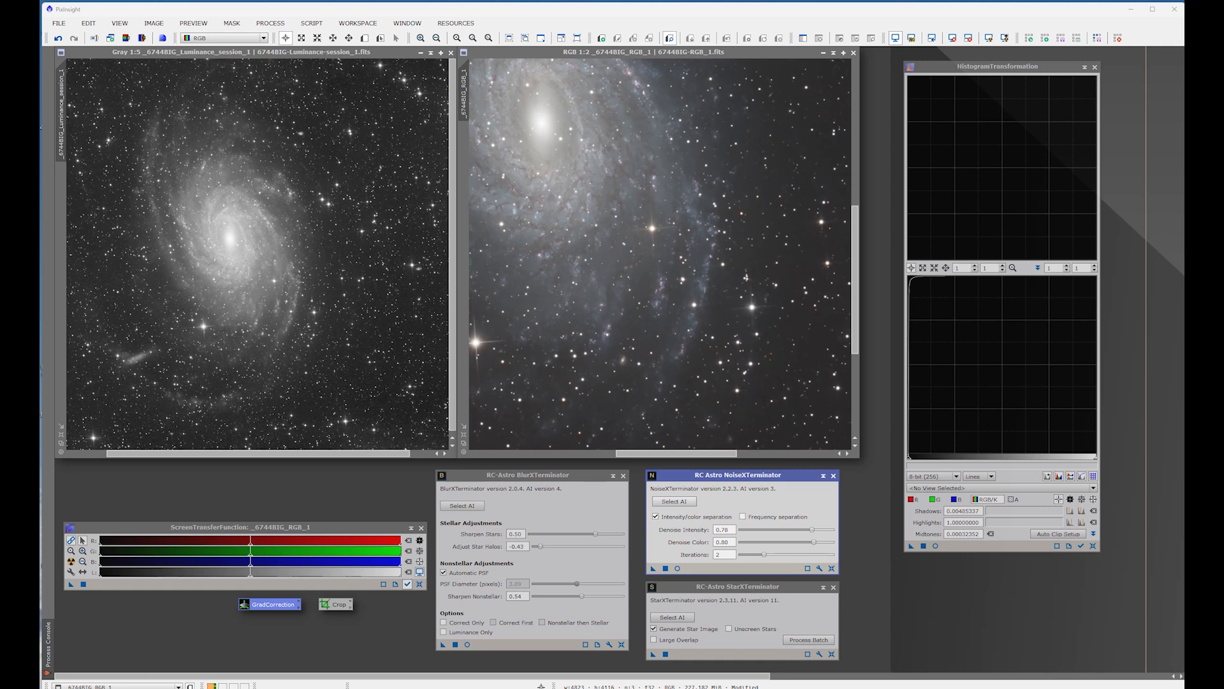
scroll(695, 266, "up", 3)
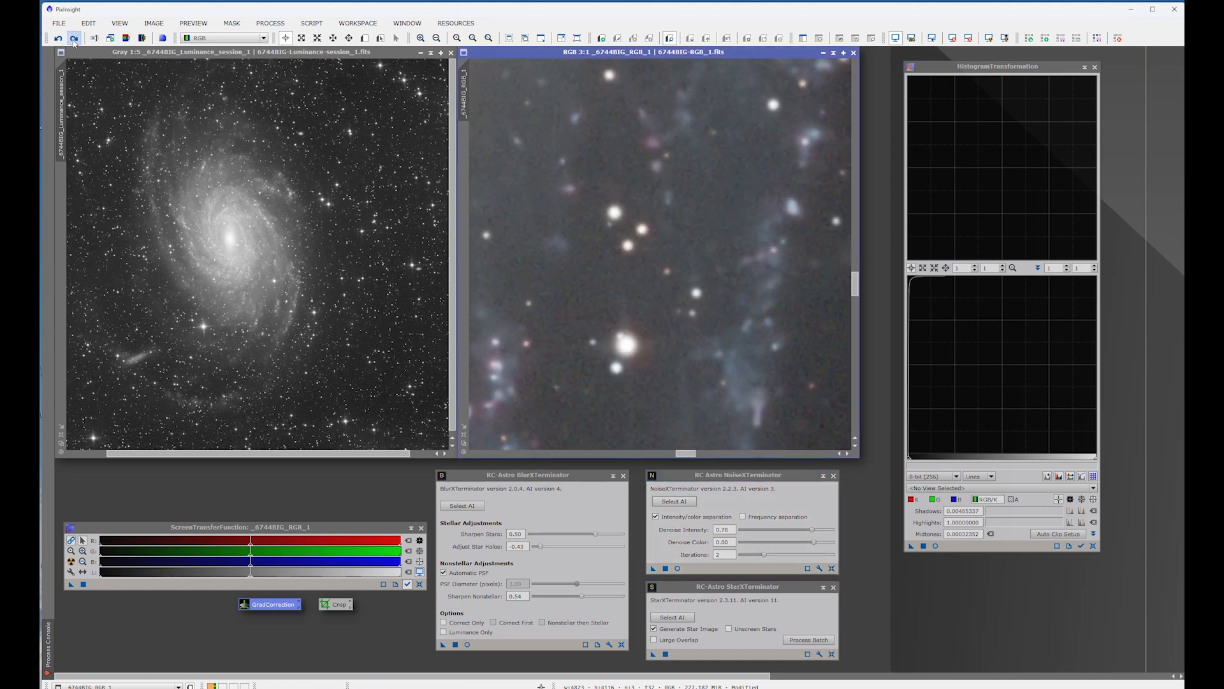
scroll(742, 301, "down", 5)
scroll(748, 290, "down", 2)
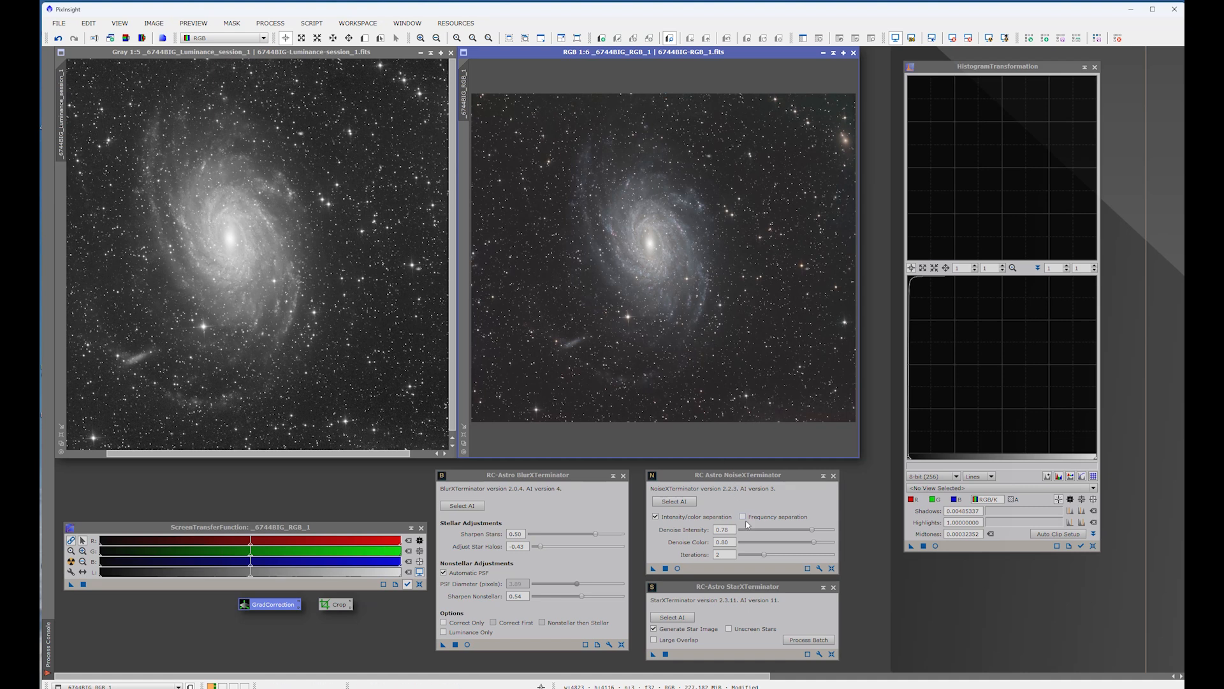
- Preview NoiseXTerminator on the Luminance image's outer spiral arms, set Denoise Color to 0.00, and close the preview
left_click(676, 568)
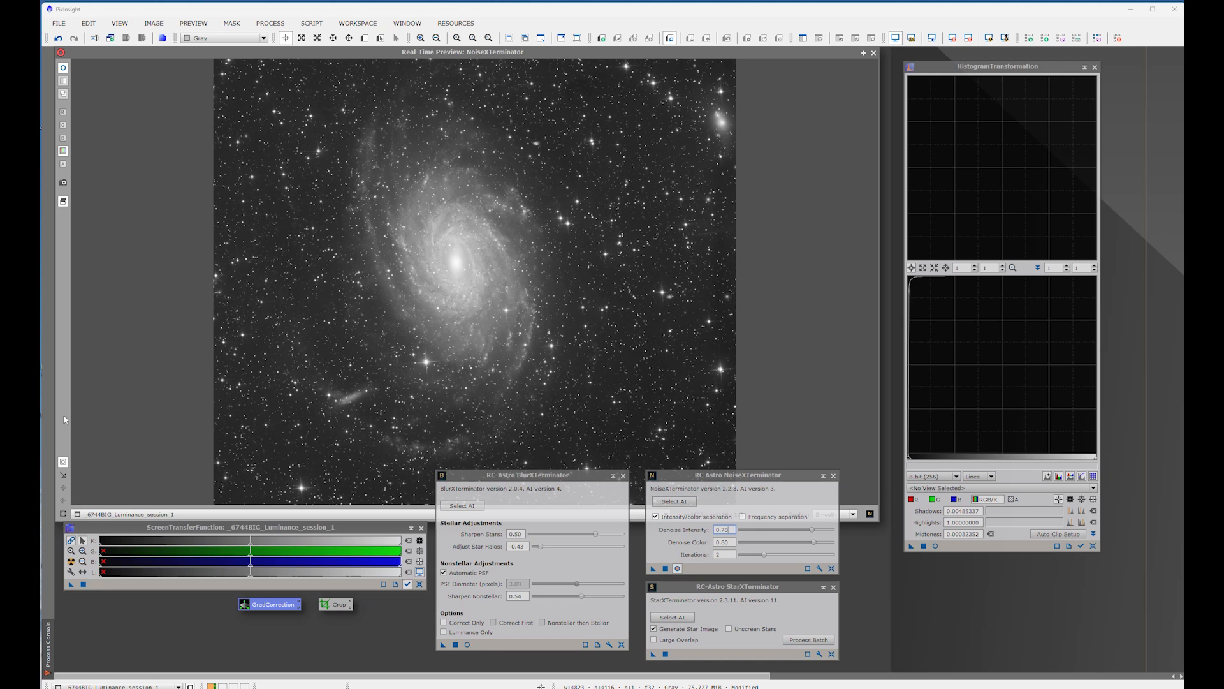
left_click(64, 462)
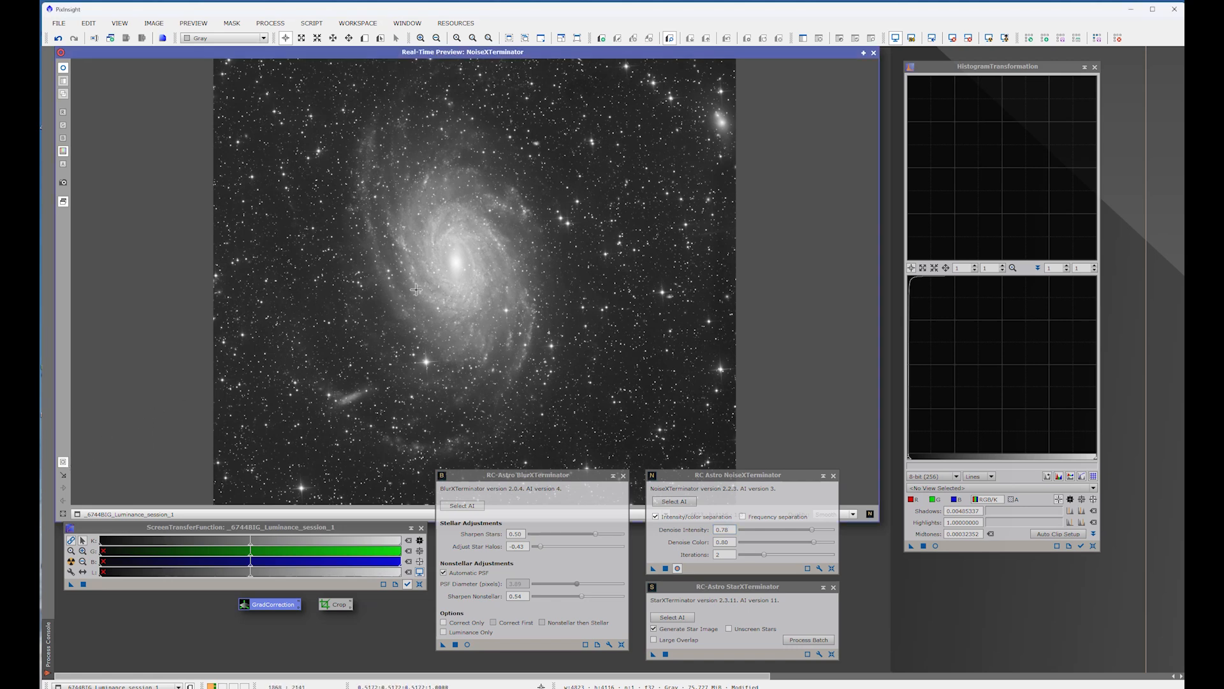
left_click_drag(496, 254, 556, 293)
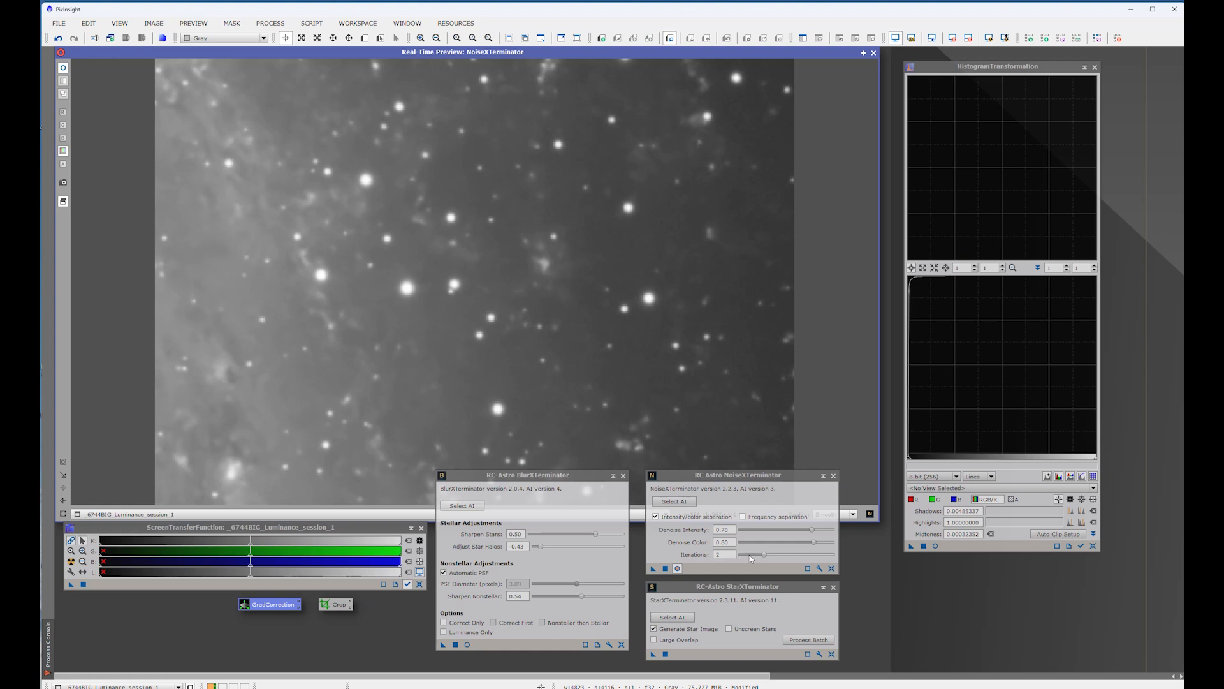
left_click_drag(814, 542, 740, 542)
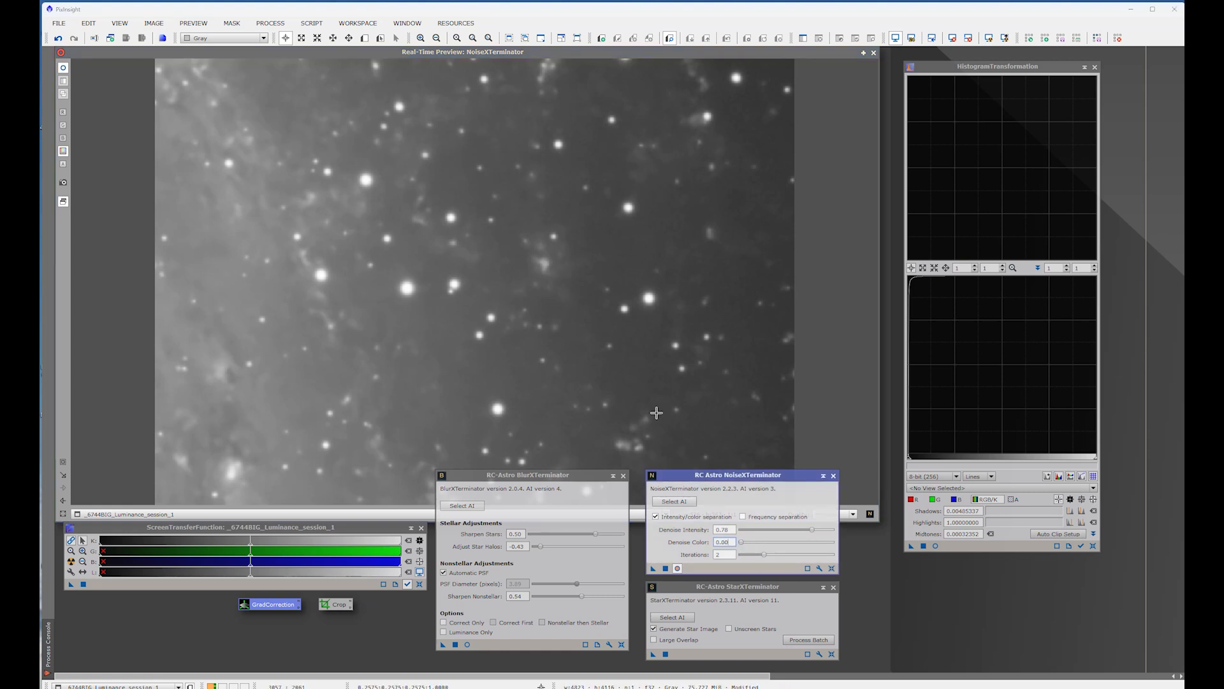
left_click(874, 52)
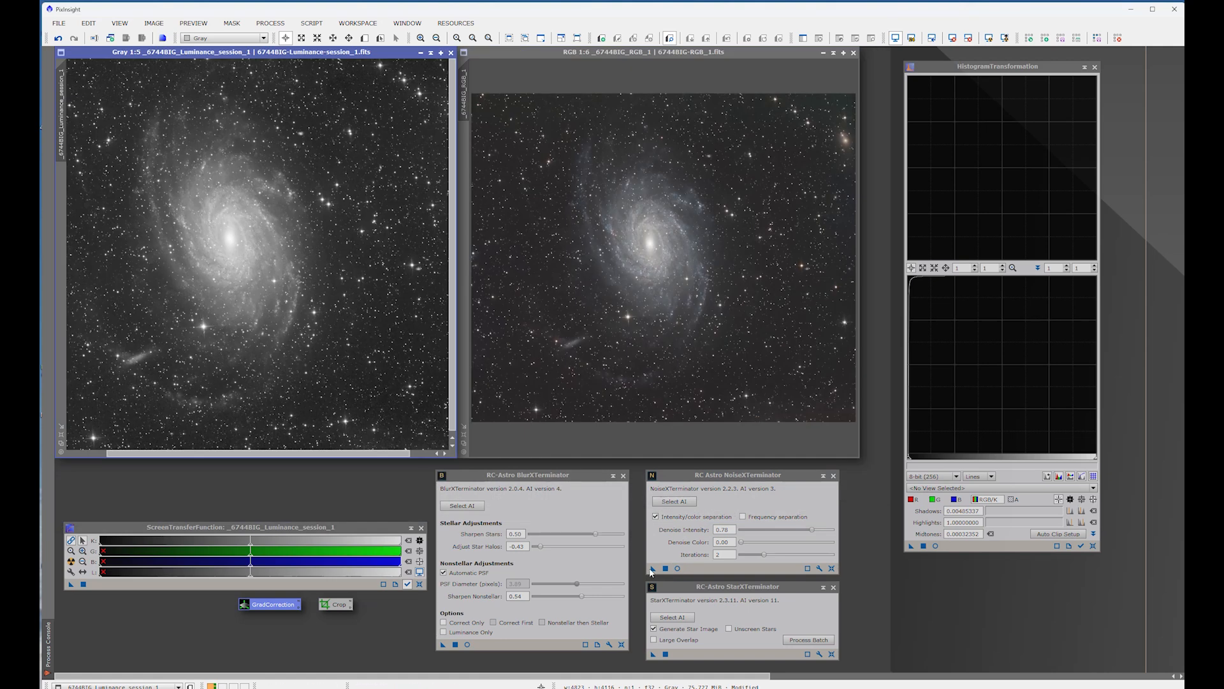
- Apply NoiseXTerminator to the Luminance image and compare the fine detail before and after
left_click_drag(651, 569, 288, 324)
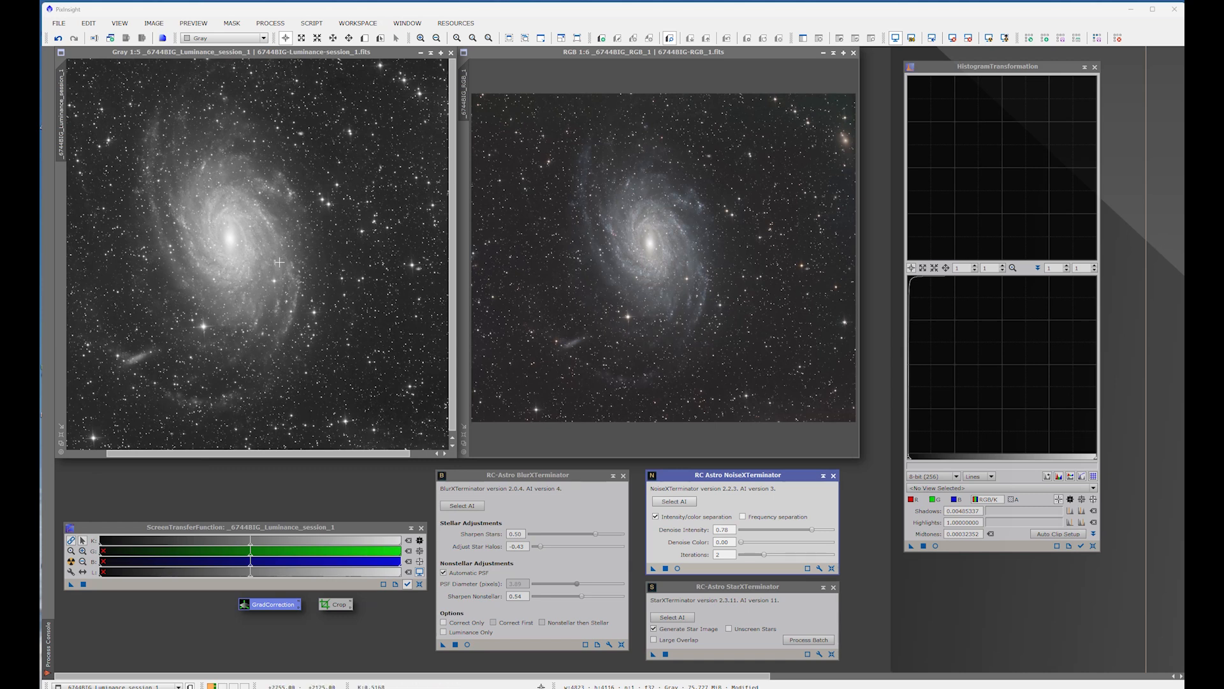
scroll(280, 262, "up", 3)
scroll(279, 261, "up", 2)
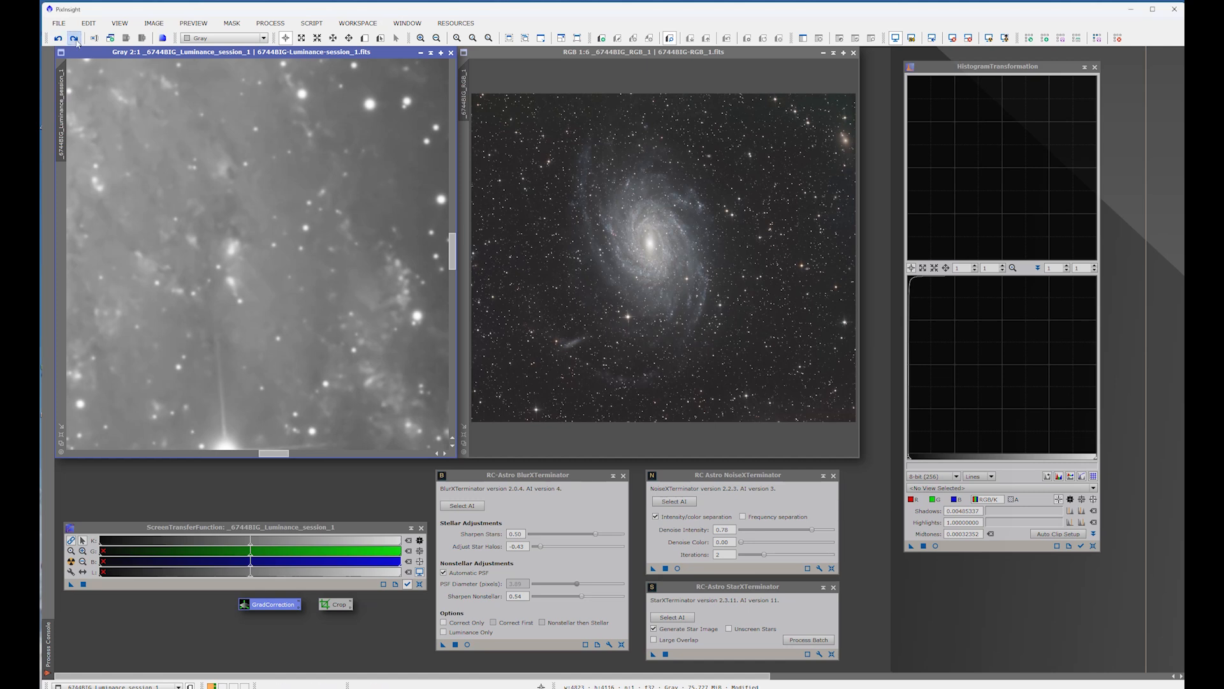
left_click(74, 39)
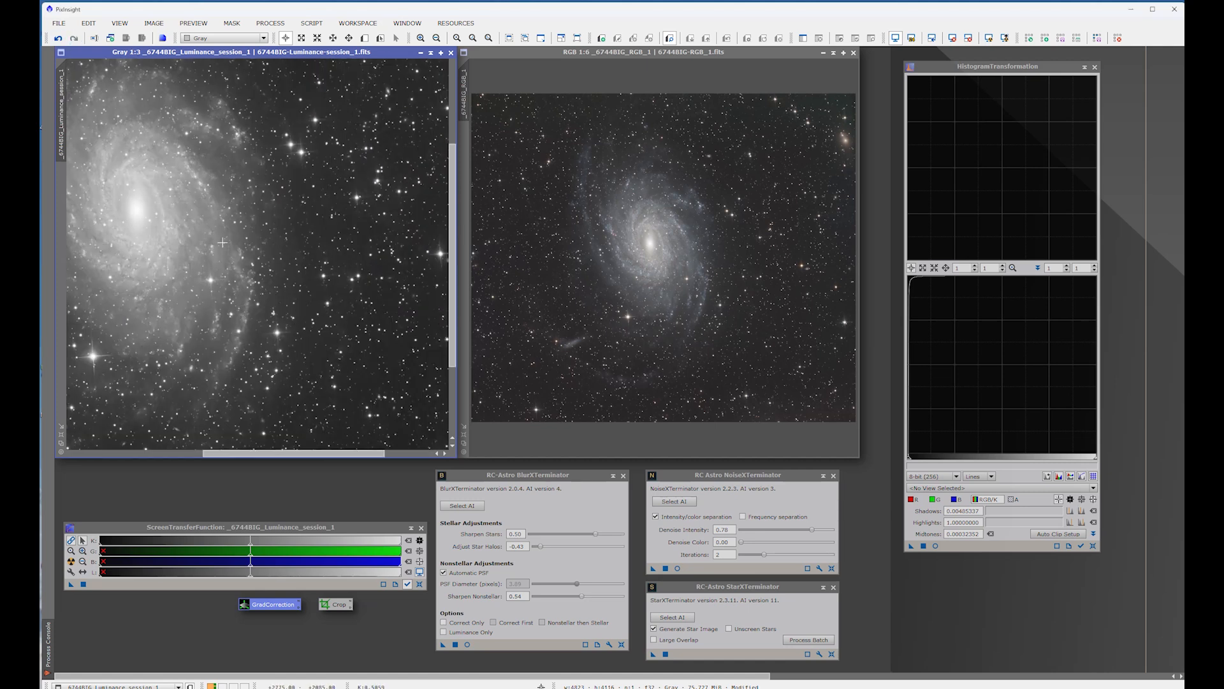
scroll(229, 244, "down", 1)
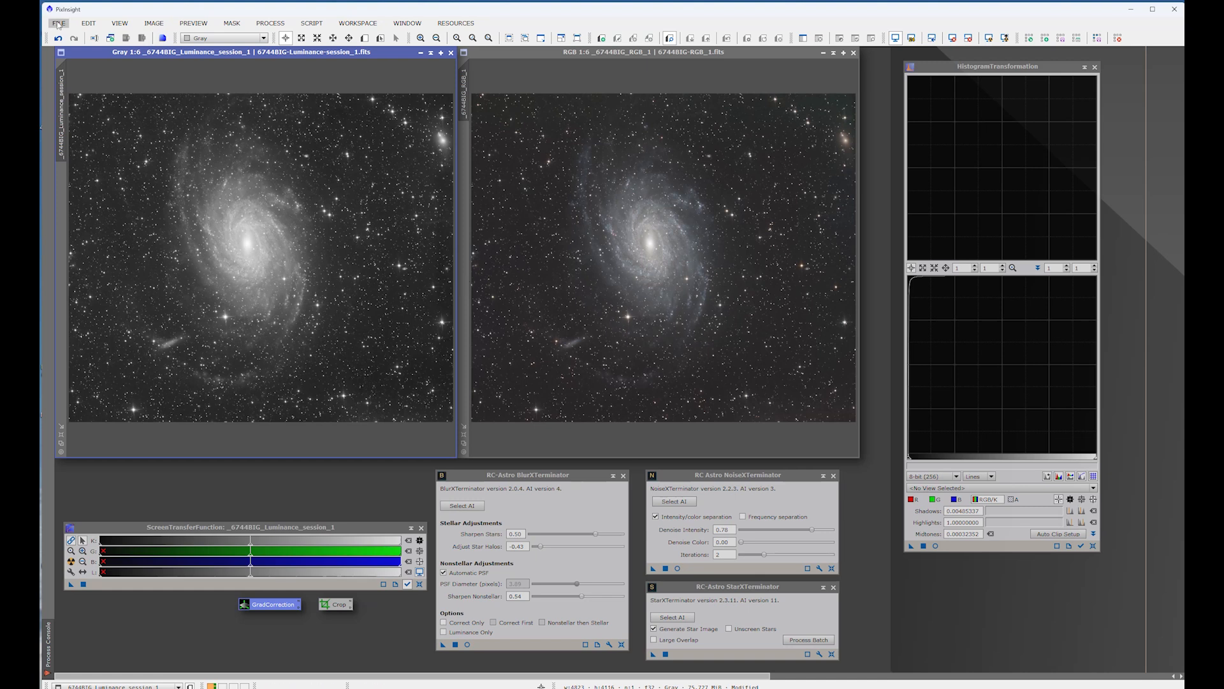
- Save the Luminance image as an uncompressed 16-bit unsigned integer TIFF in the 6744 Video Files folder
left_click(58, 23)
left_click(88, 118)
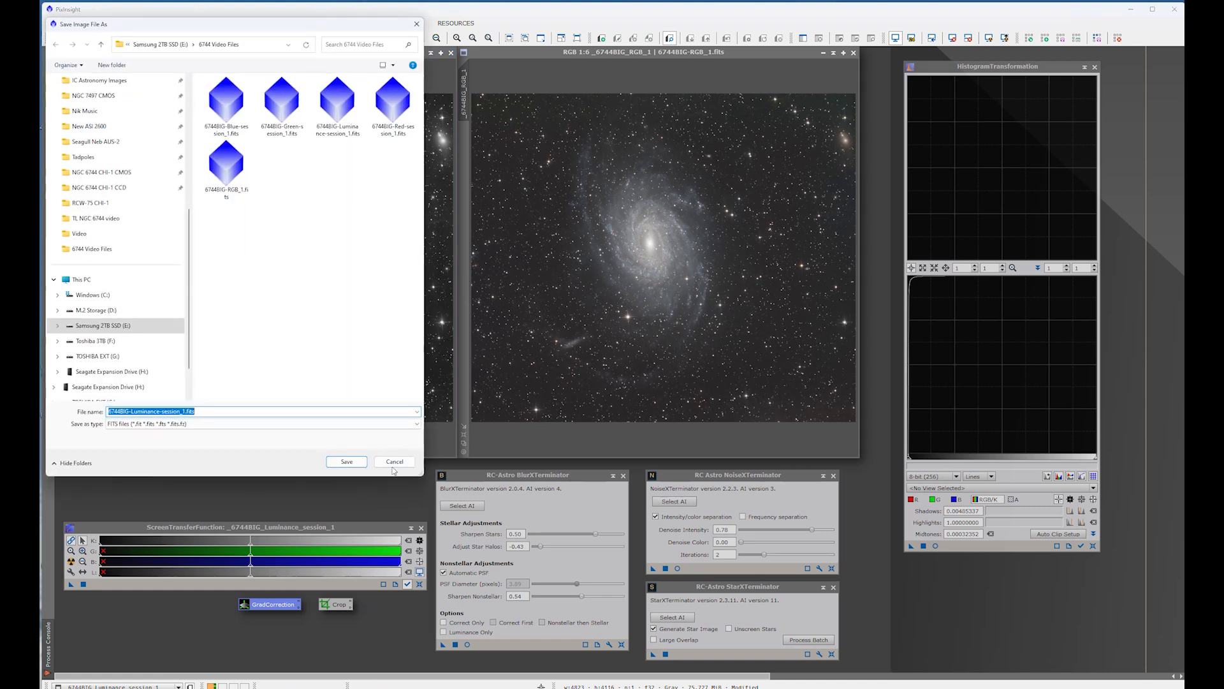
left_click(417, 424)
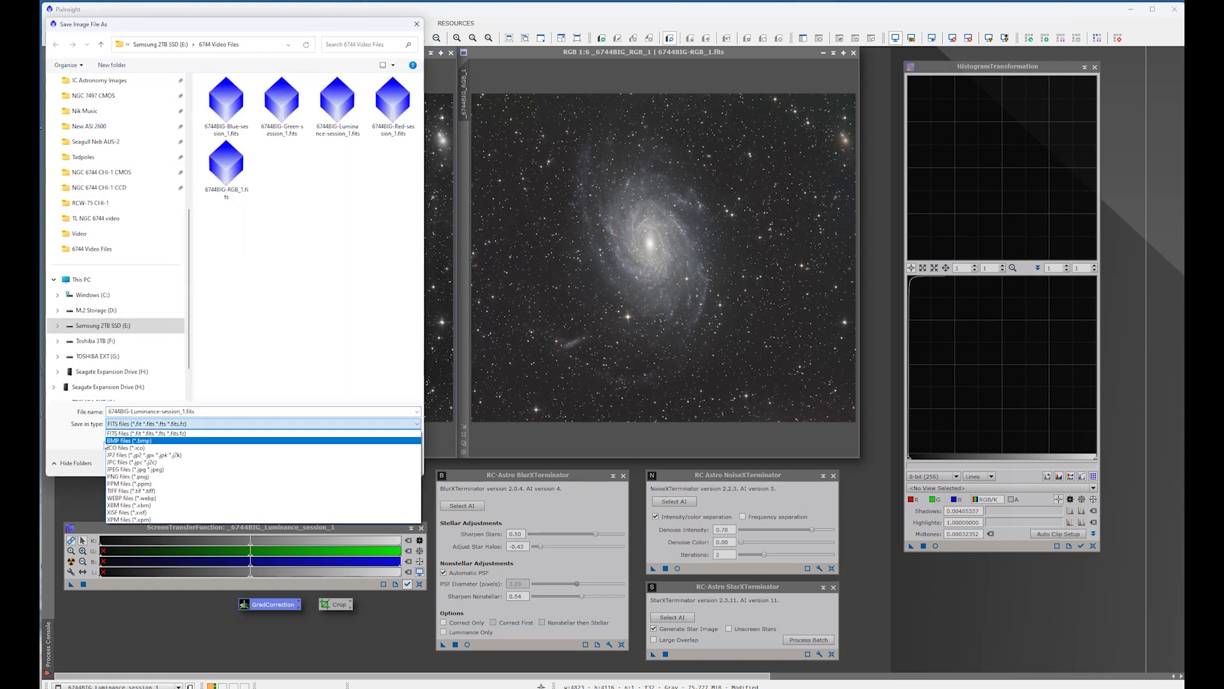
left_click(120, 491)
left_click(357, 470)
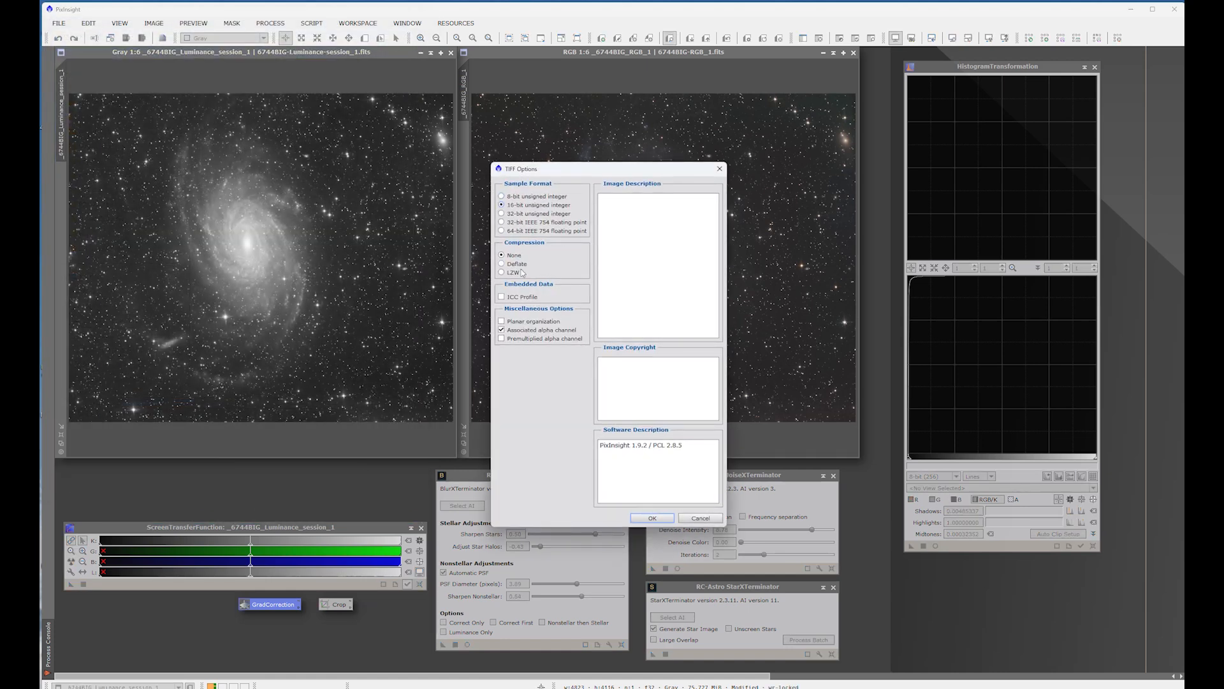
left_click(640, 515)
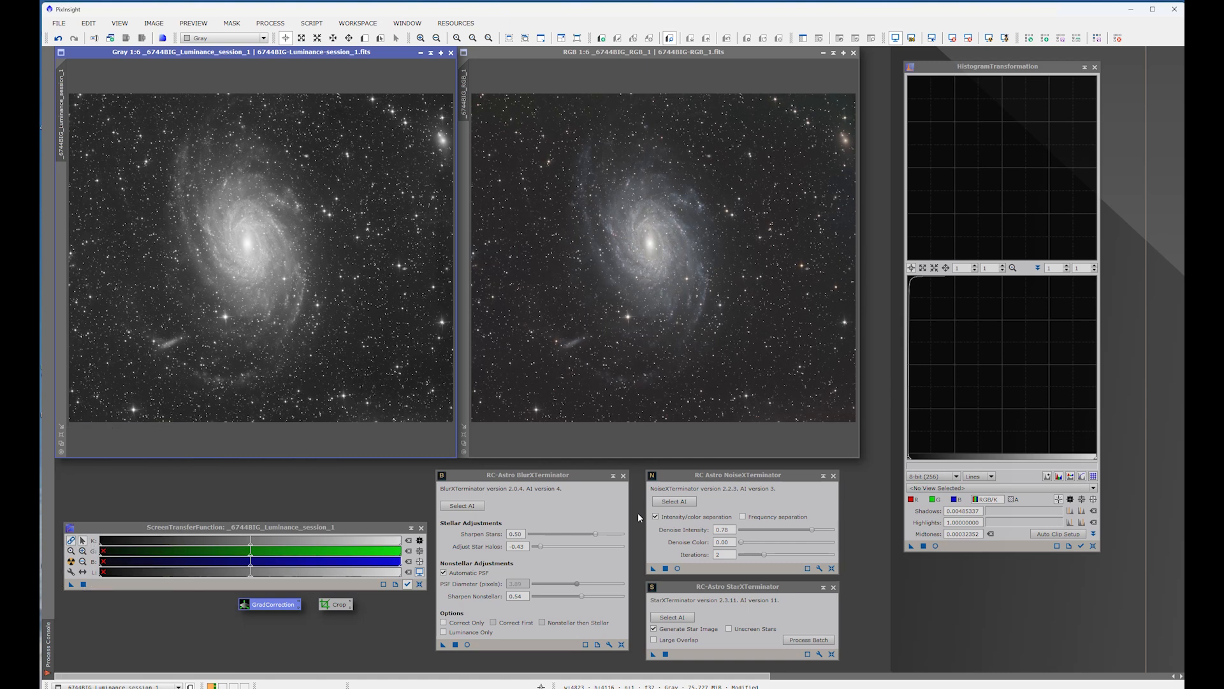
- Save the RGB image as the uncompressed TIFF file 6744BIG-RGB_1.tif in the 6744 Video Files folder
left_click(552, 52)
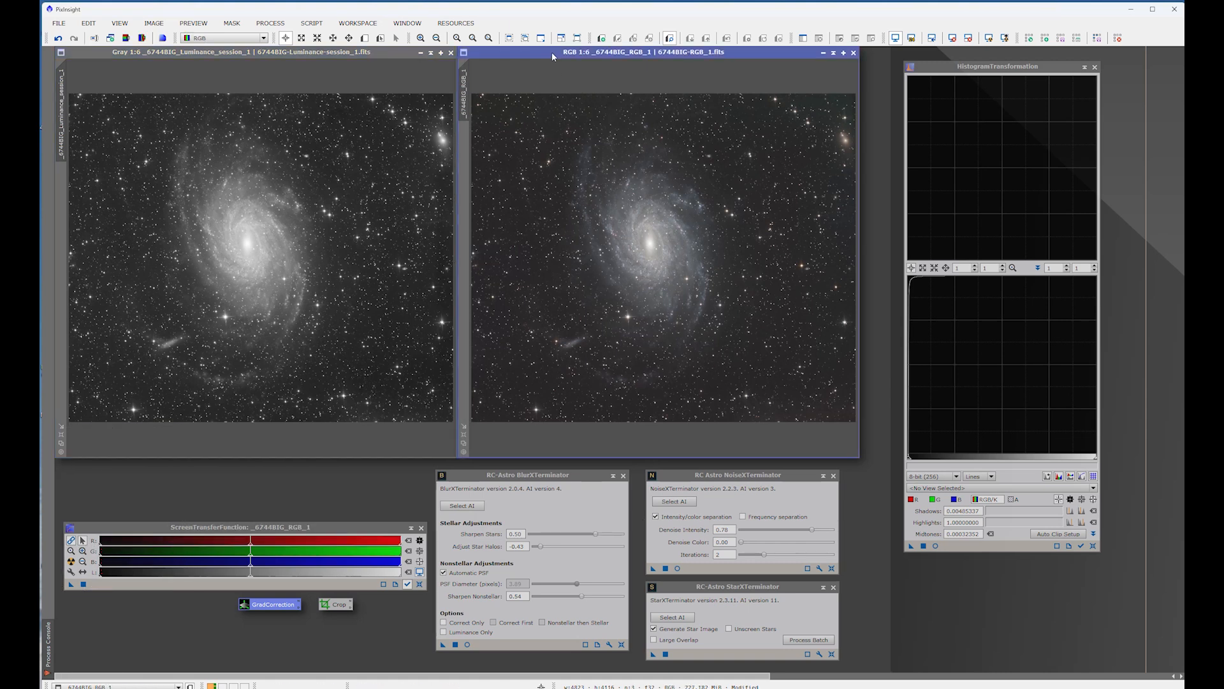
left_click(58, 26)
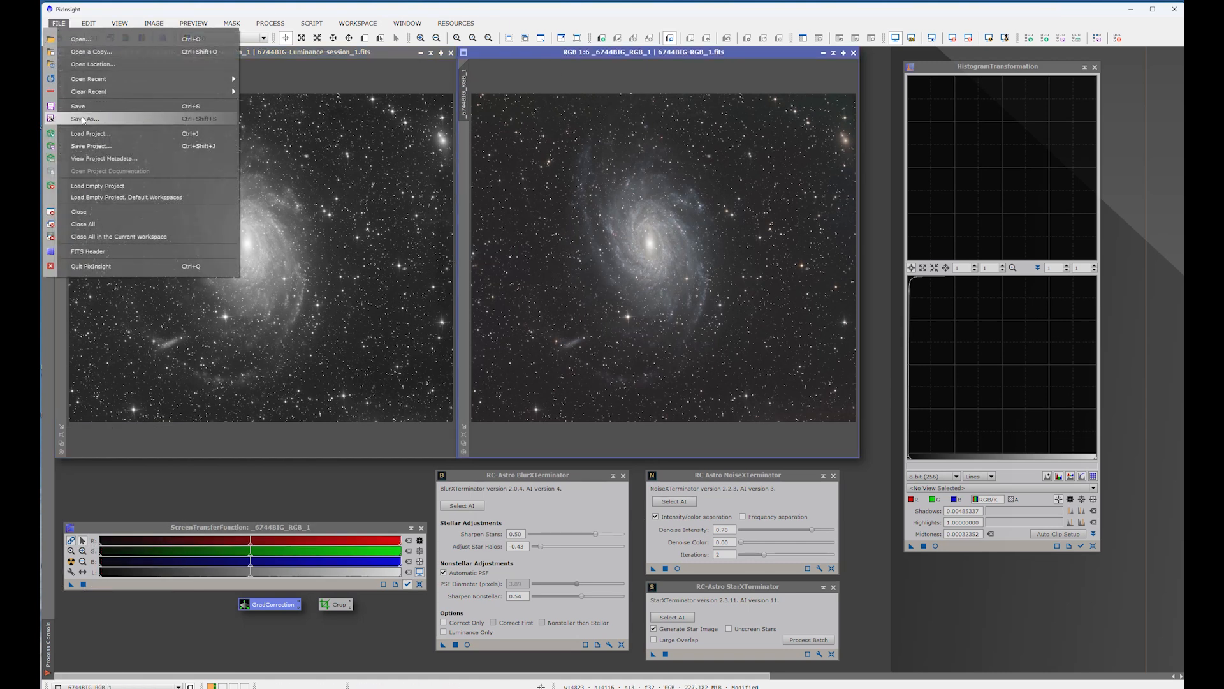
left_click(83, 120)
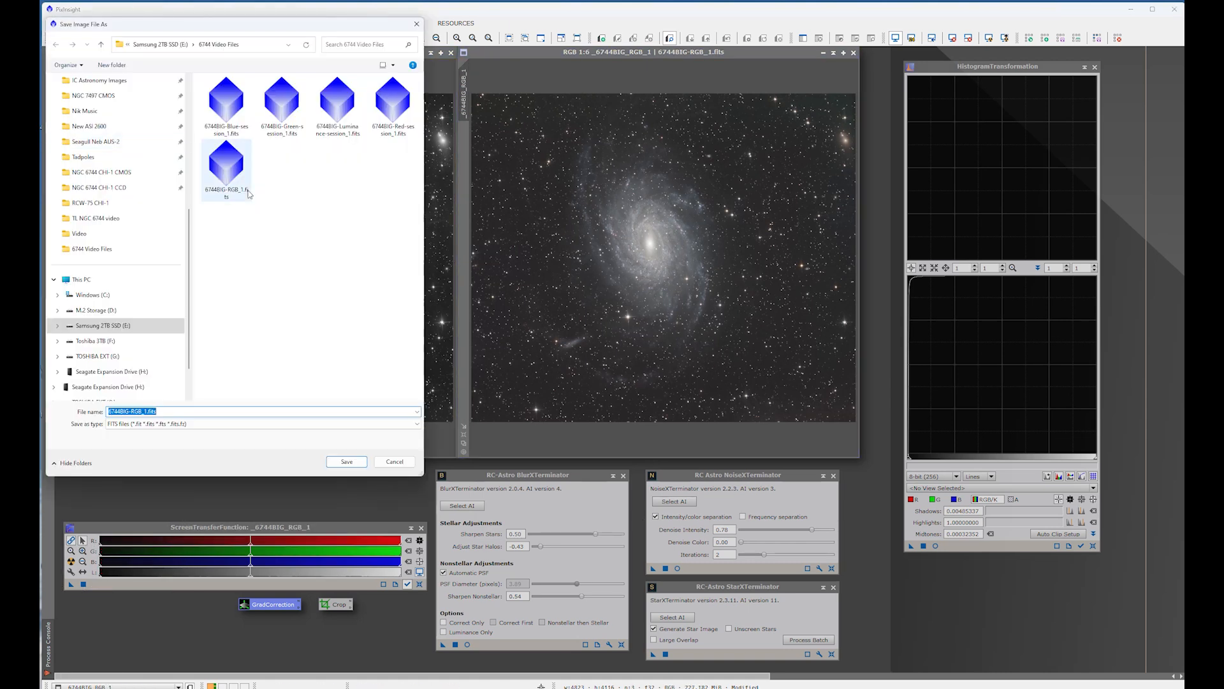
left_click(420, 424)
left_click(177, 488)
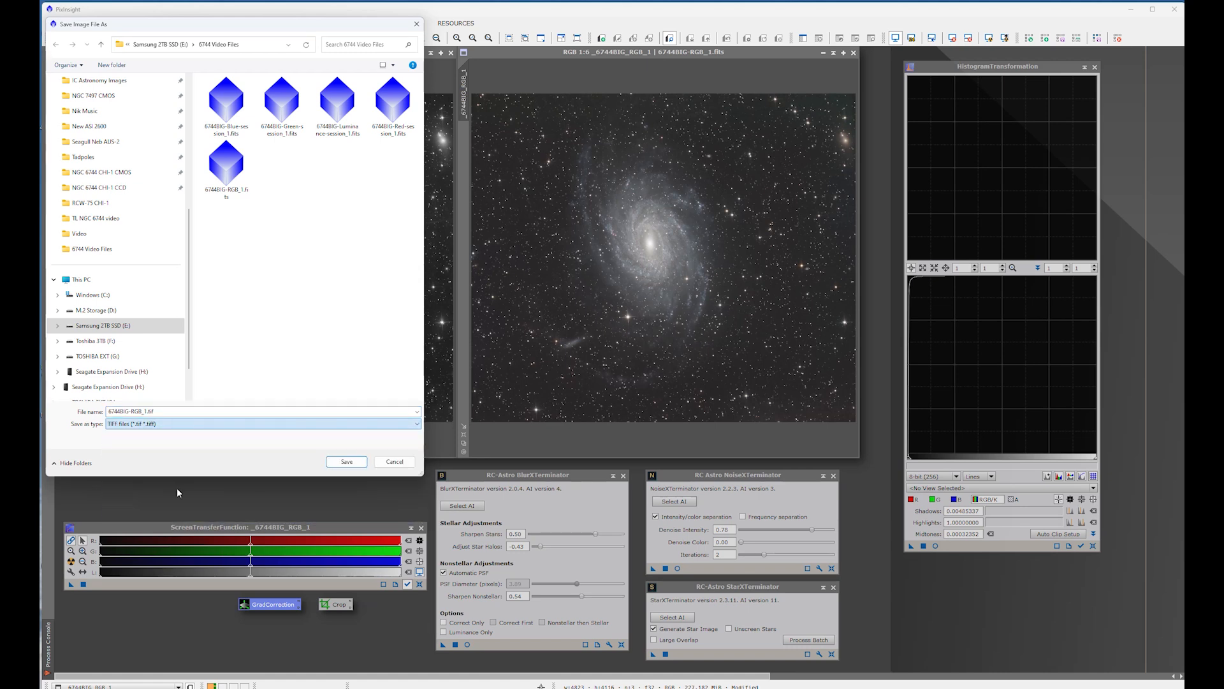
left_click(345, 463)
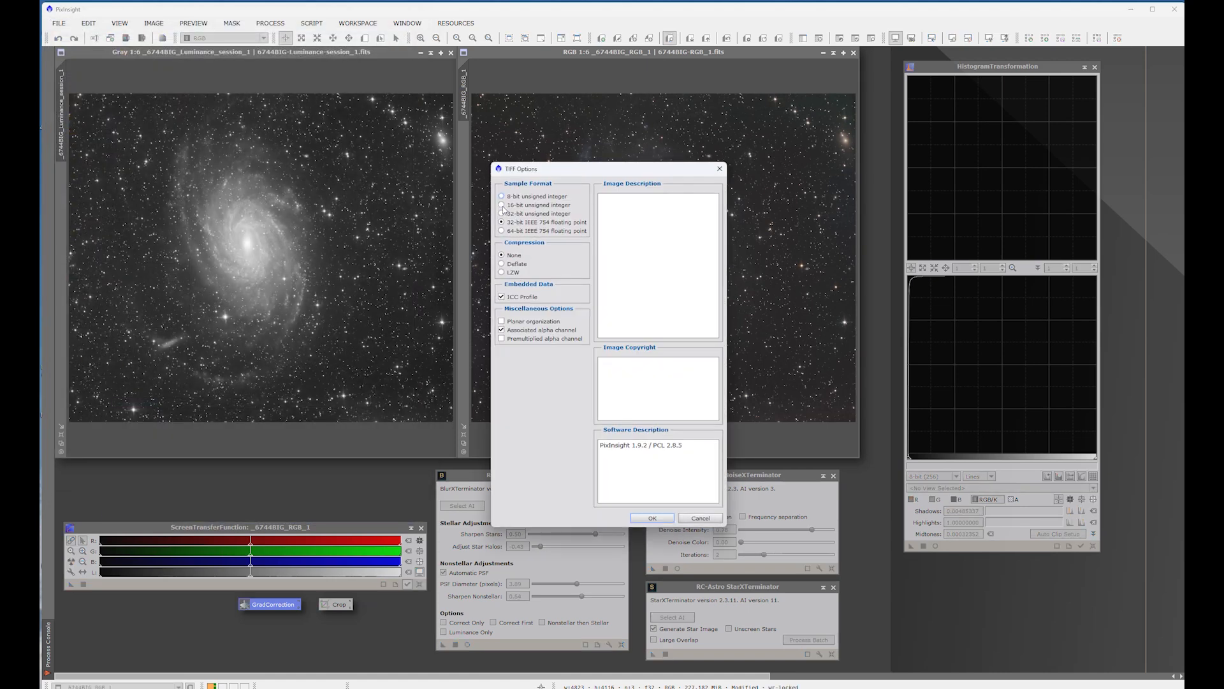
left_click(652, 517)
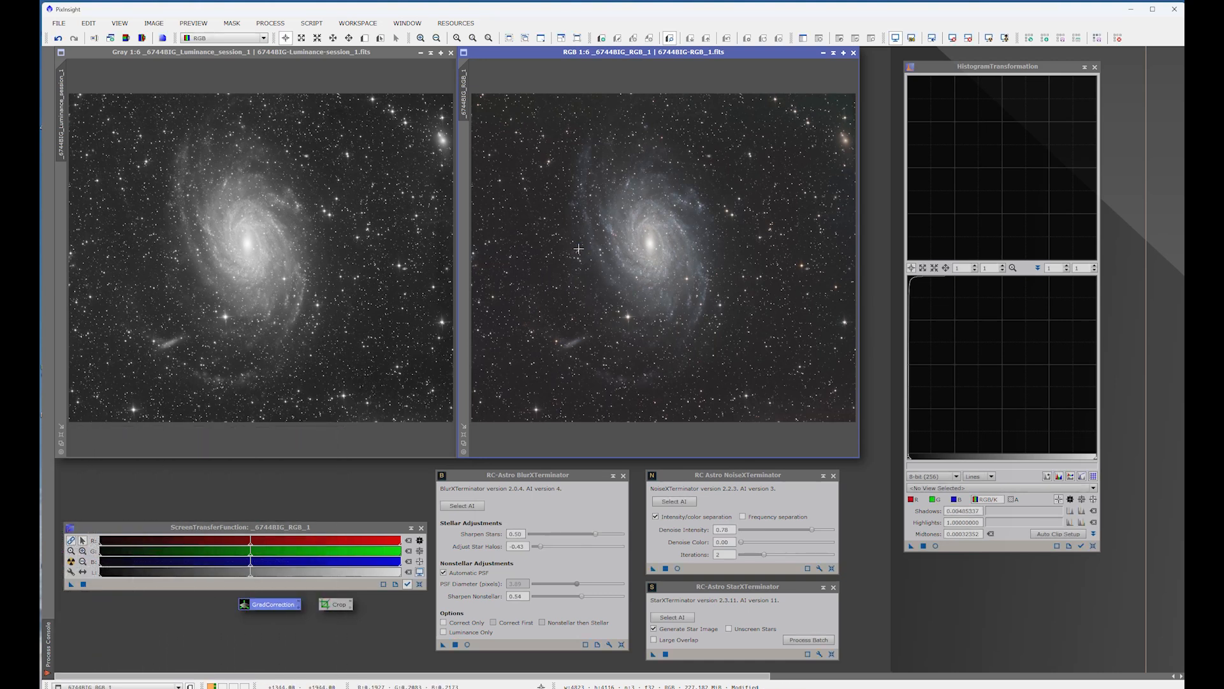
scroll(628, 252, "up", 1)
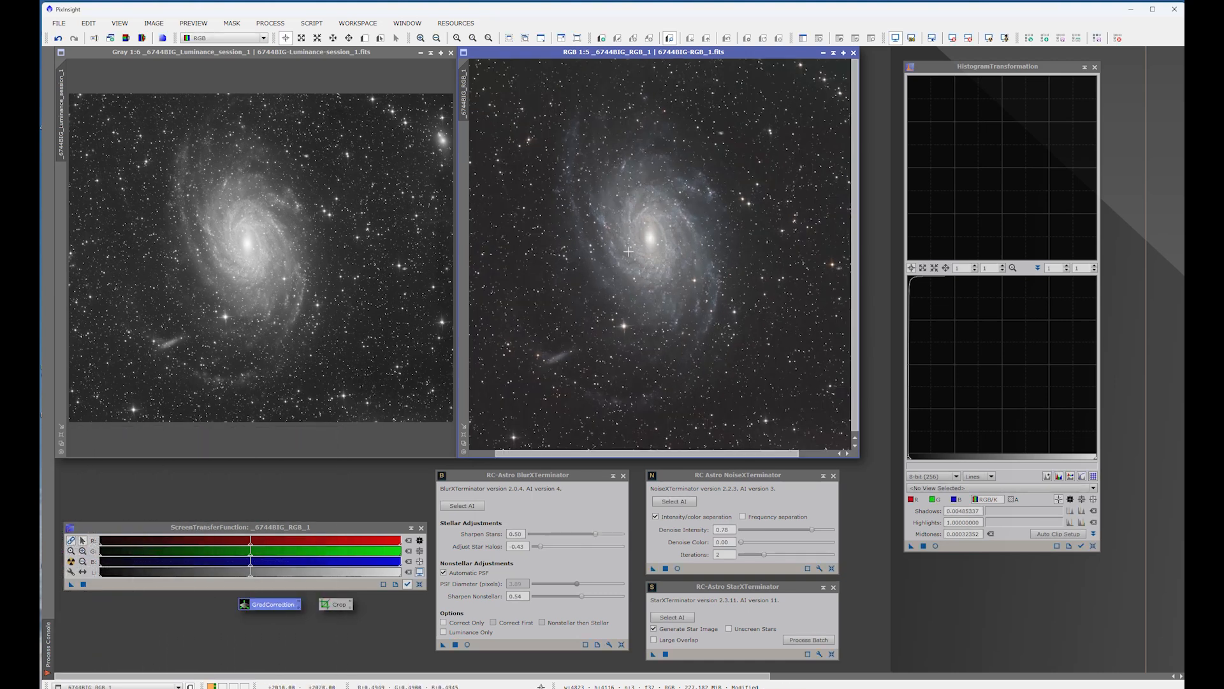